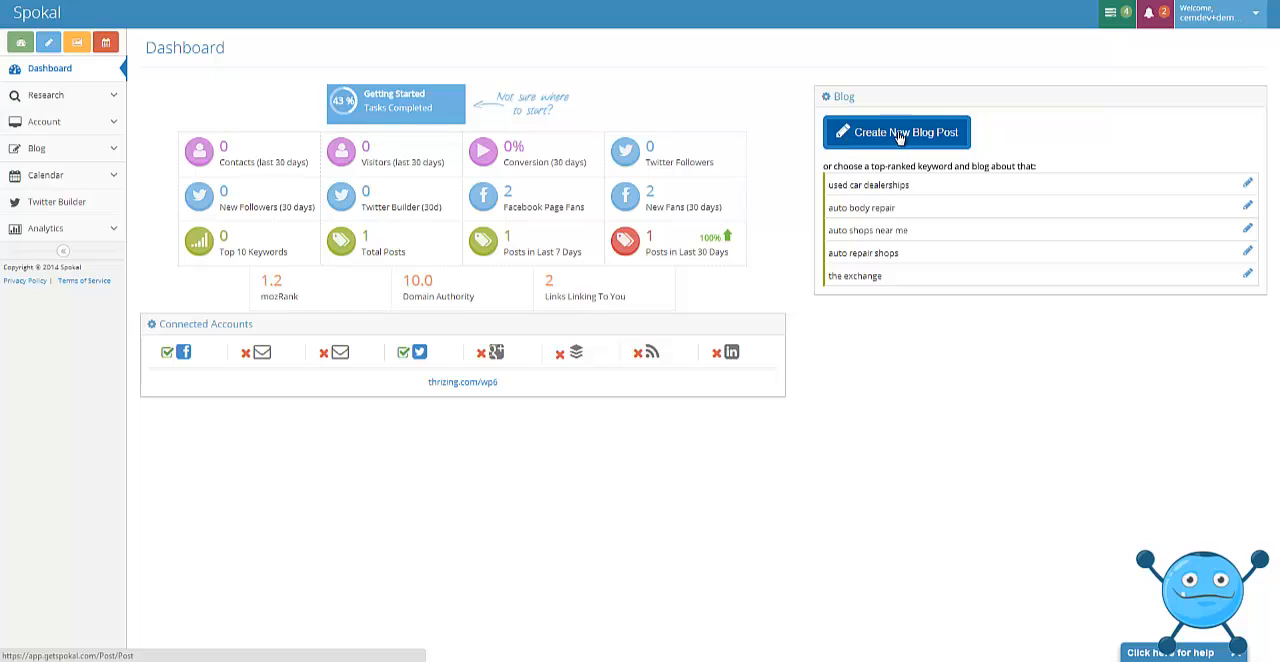
Open the blog's ranking keywords and sort them by score.
click(37, 150)
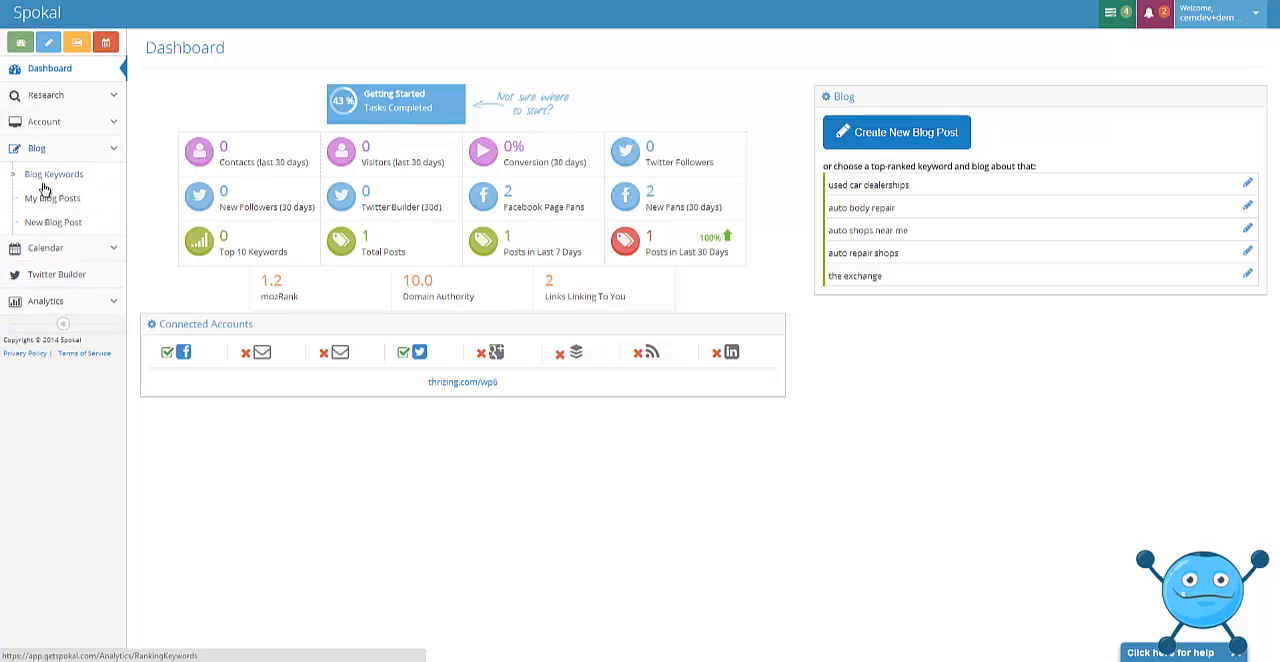
click(55, 176)
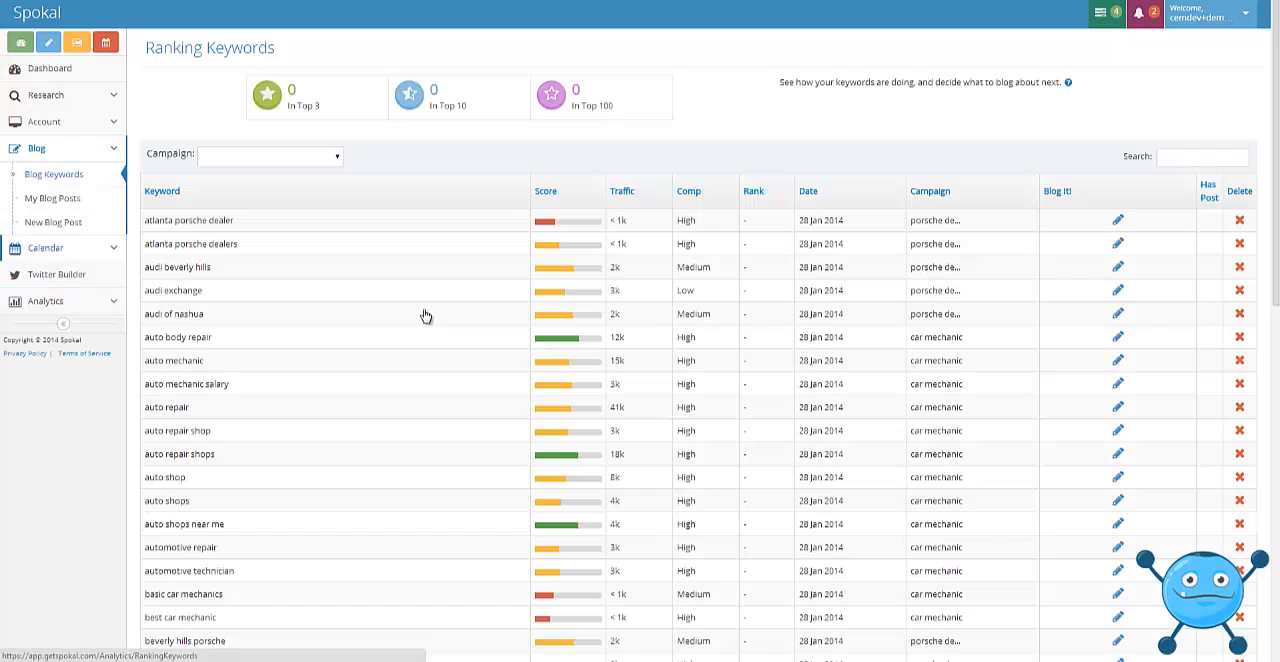
click(553, 190)
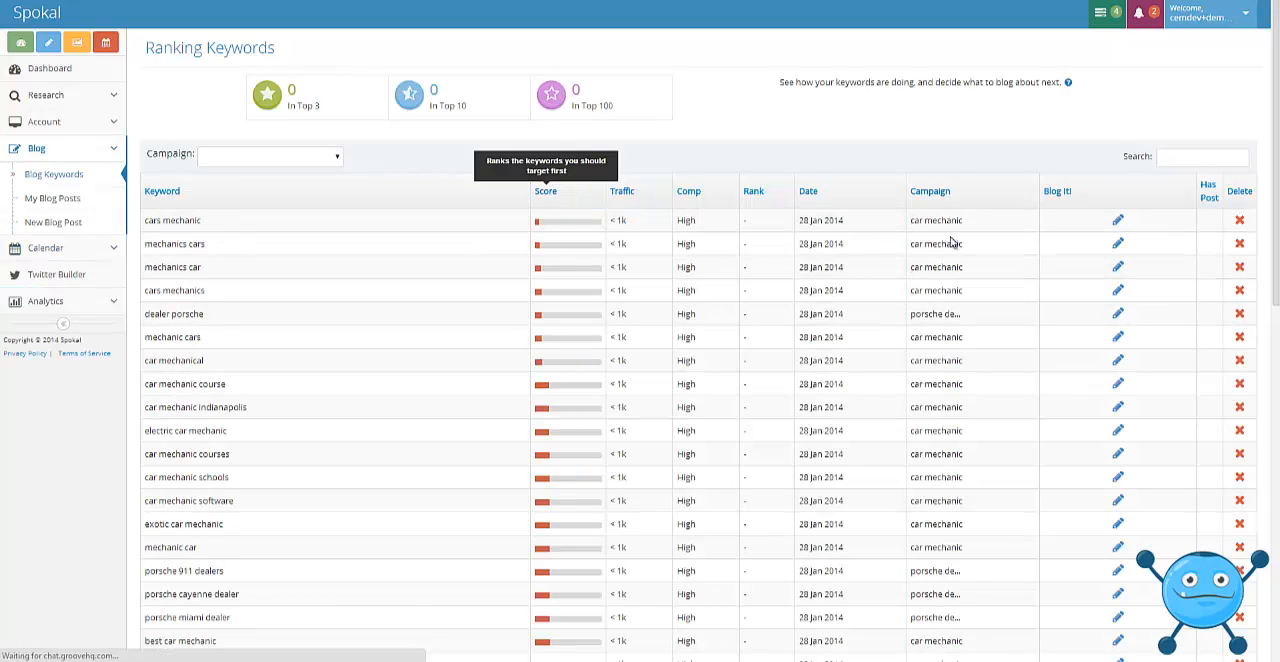
View the lists of existing blog posts and pages, and open a blank new blog post.
click(55, 200)
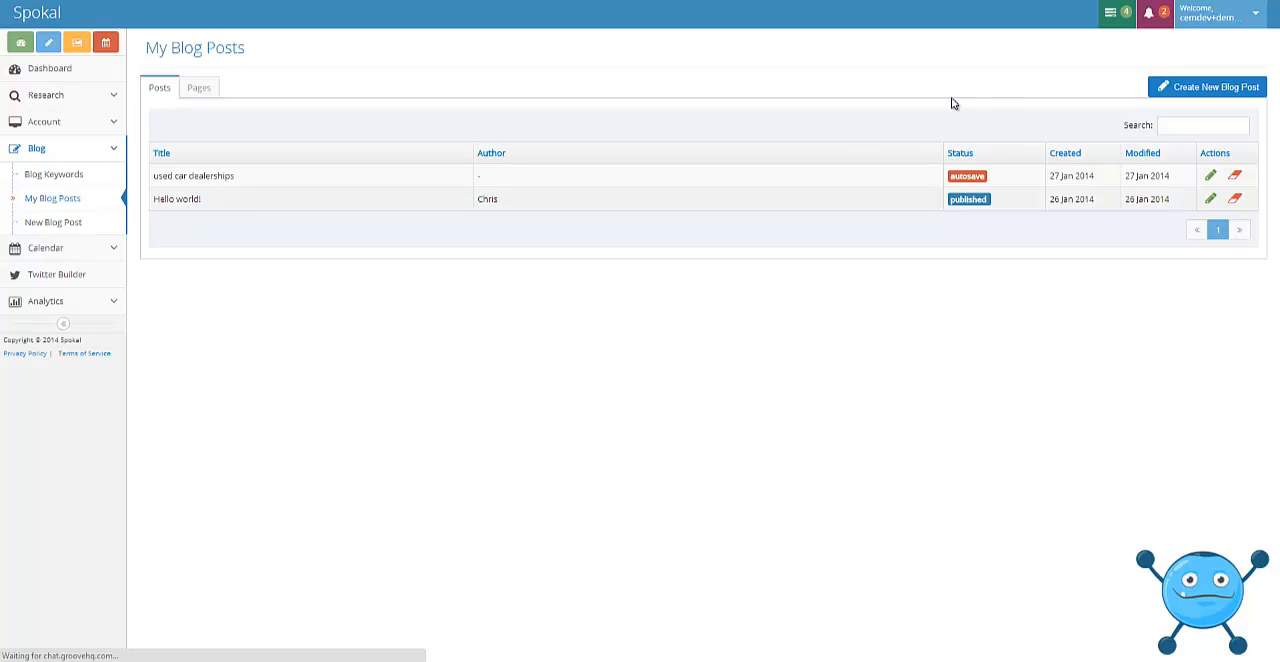
click(207, 90)
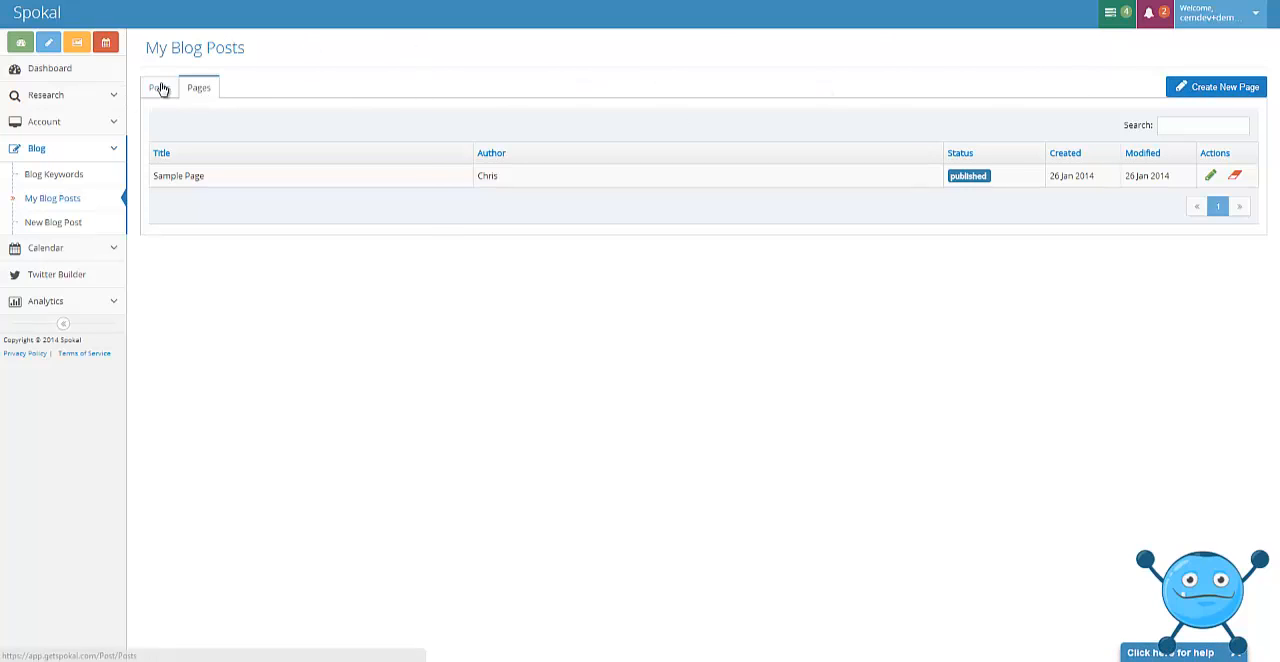
click(50, 47)
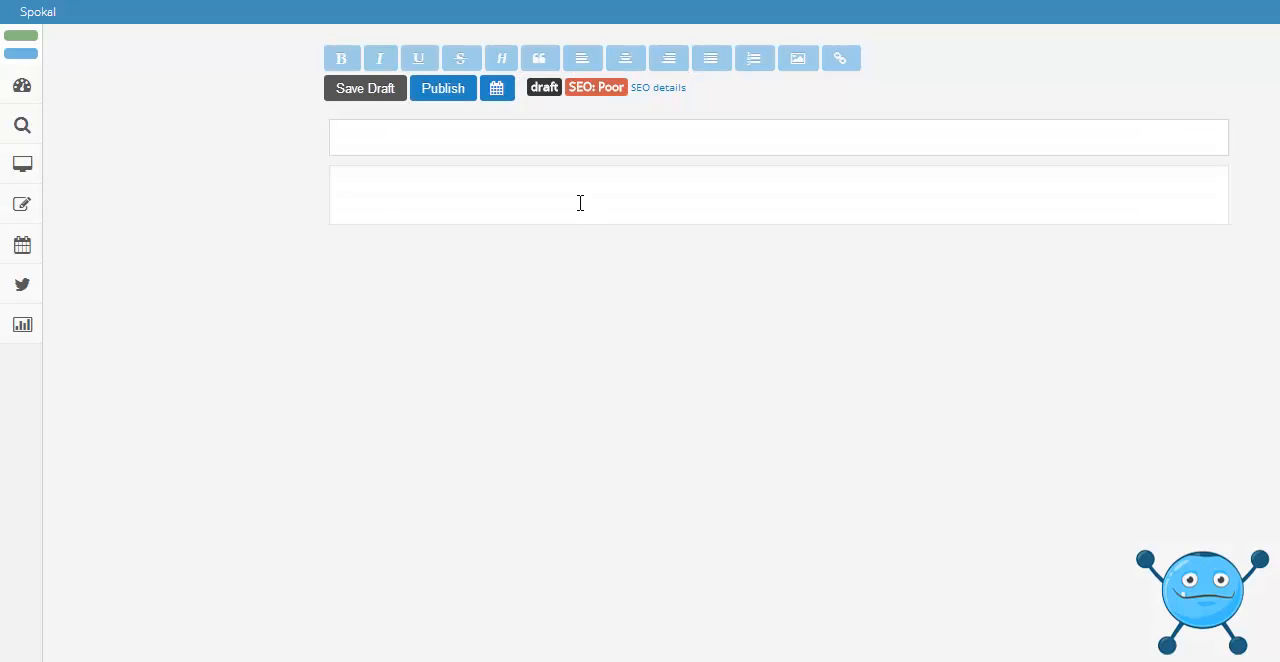
Return to the blog keywords and start a blog post from the "auto mechanic" keyword.
mouse_move(28, 250)
mouse_move(26, 208)
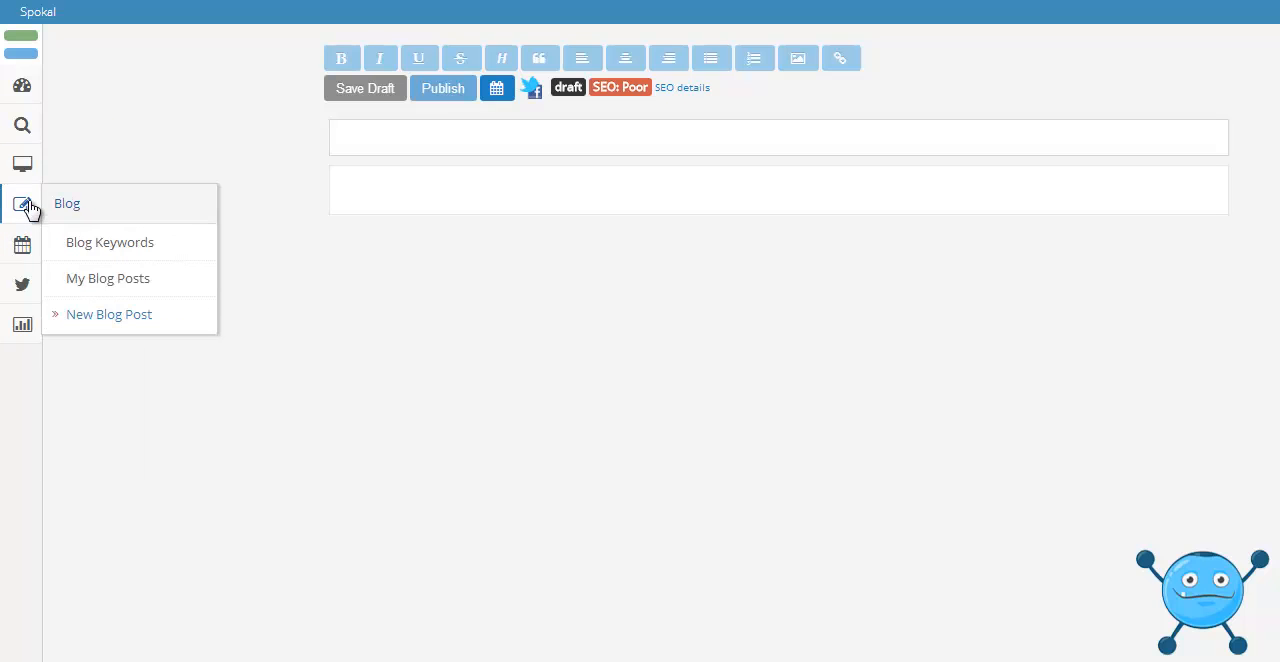
click(110, 245)
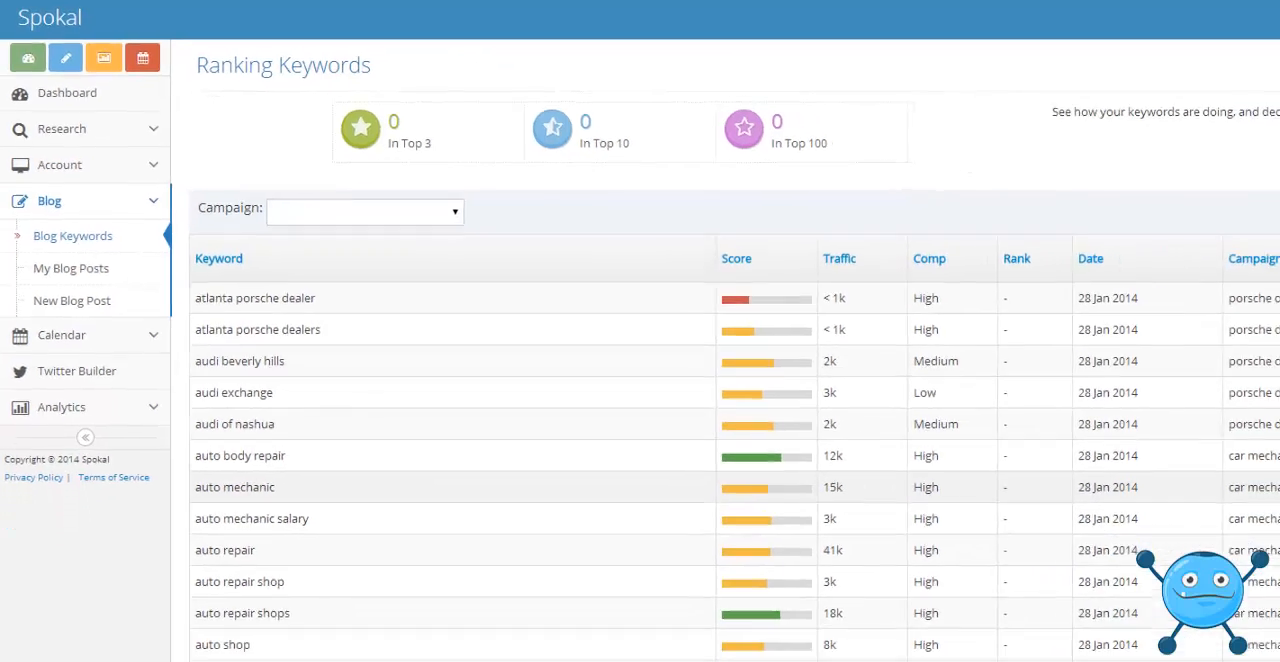
click(1118, 362)
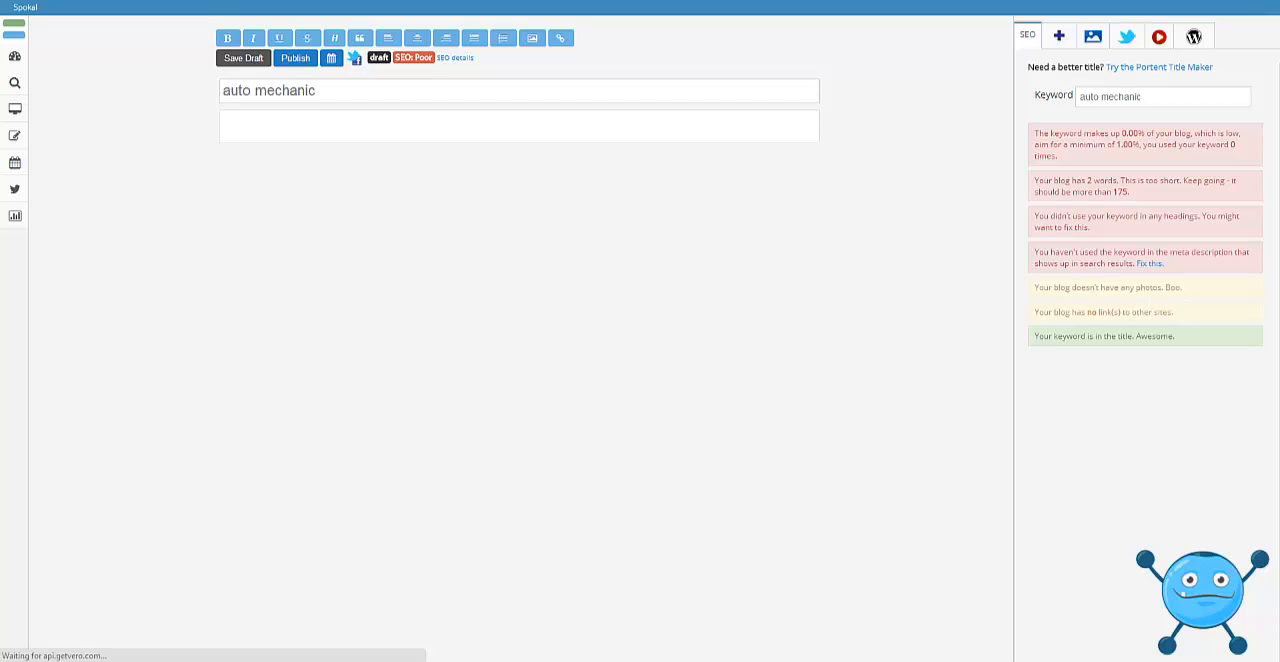
Search the web for "auto mechanic" in a new browser tab.
key(ctrl+t)
text(auto)
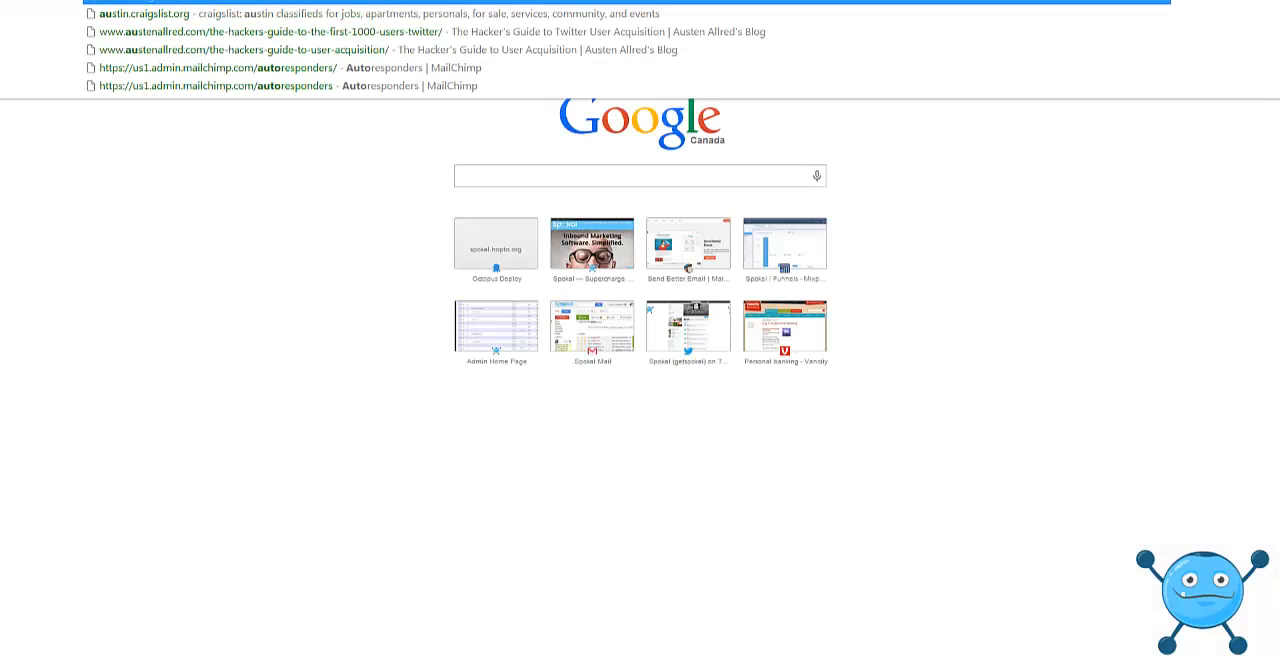
text( mechanic)
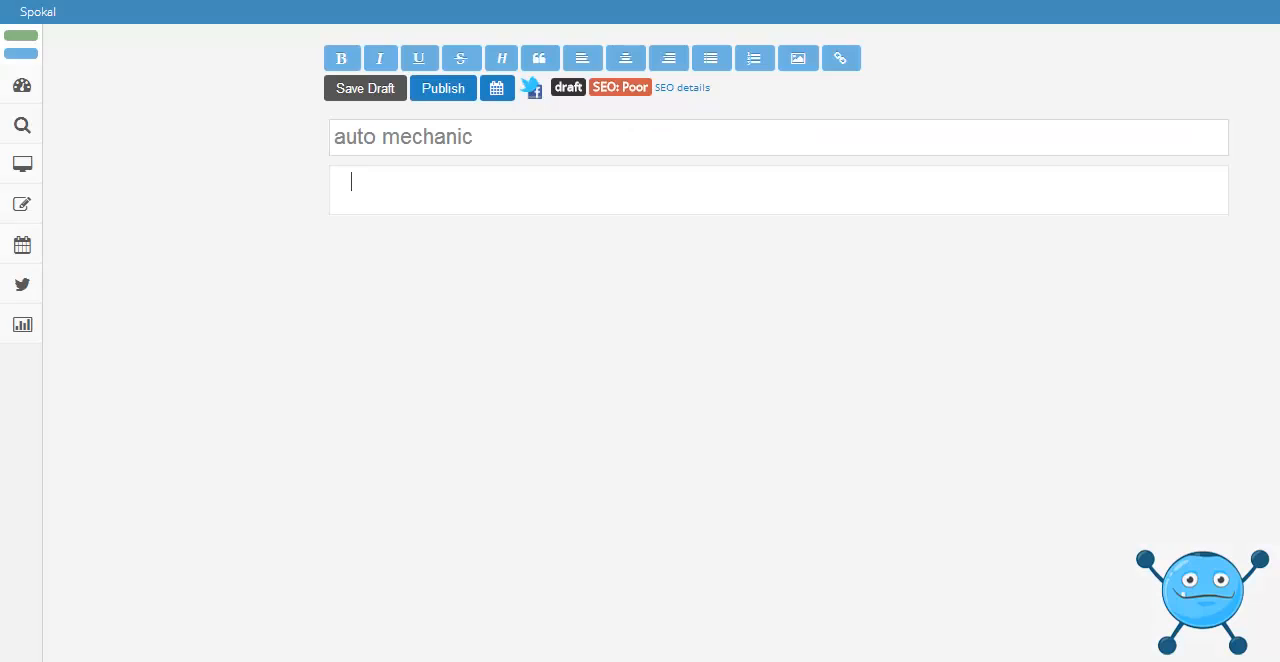
Paste the copied article text about auto mechanics into the body of the post.
click(431, 190)
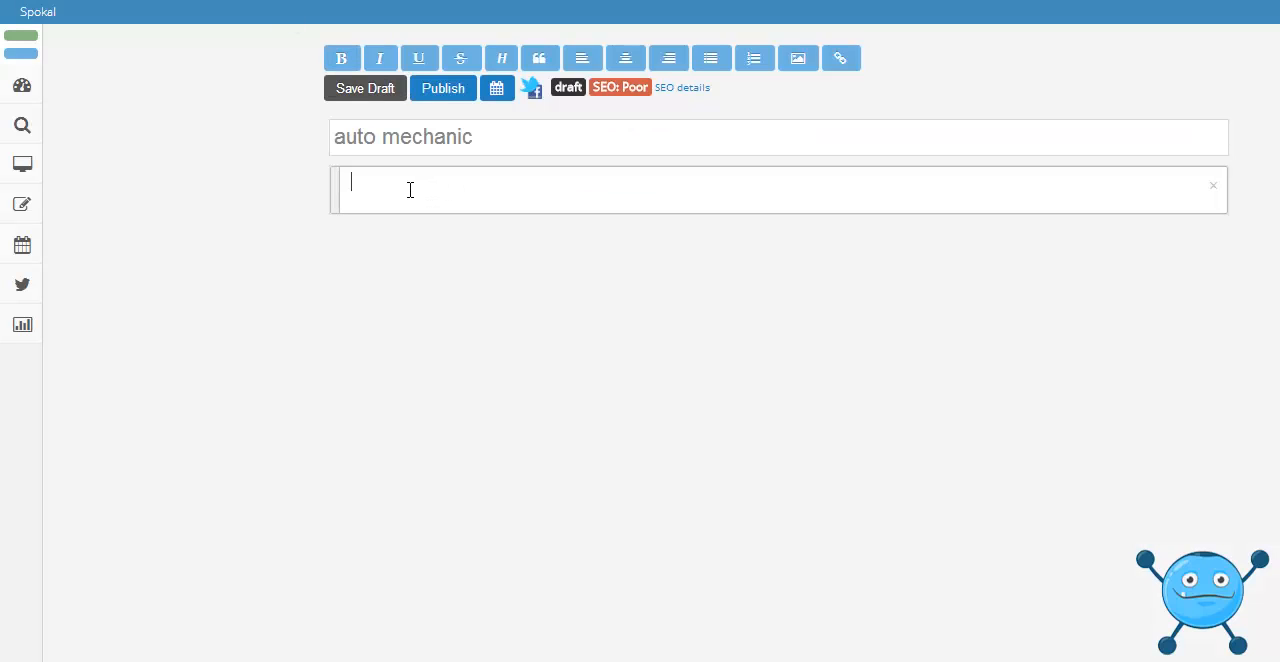
right_click(391, 197)
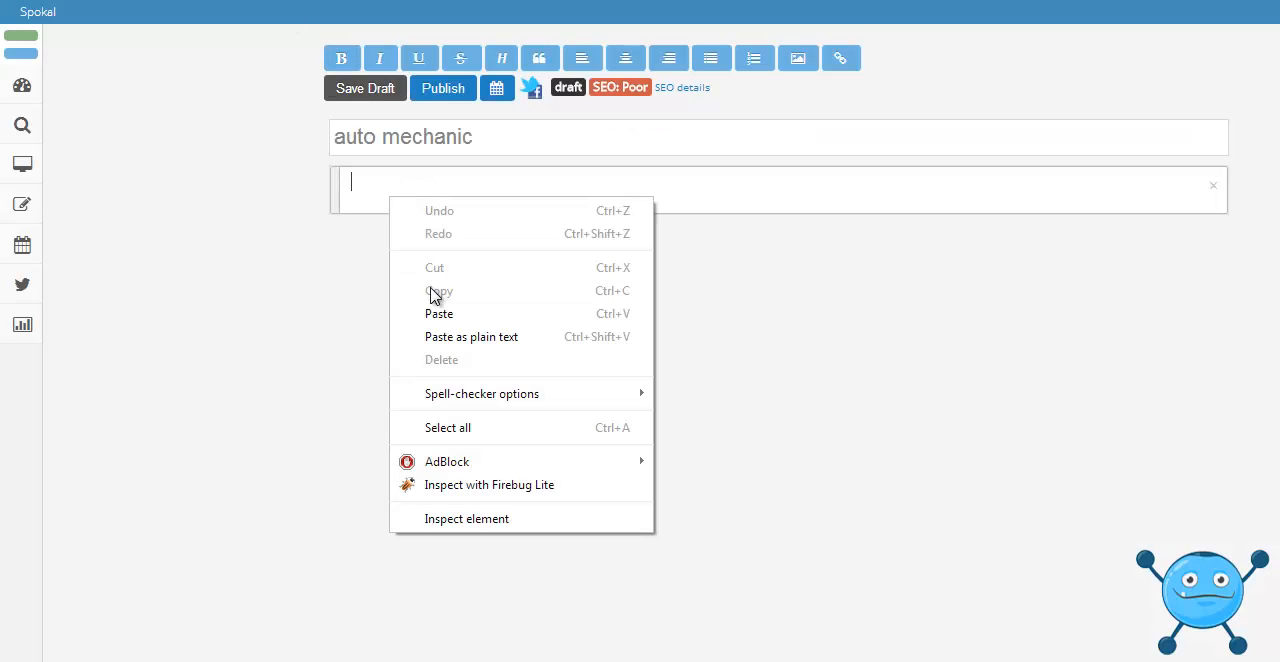
click(440, 323)
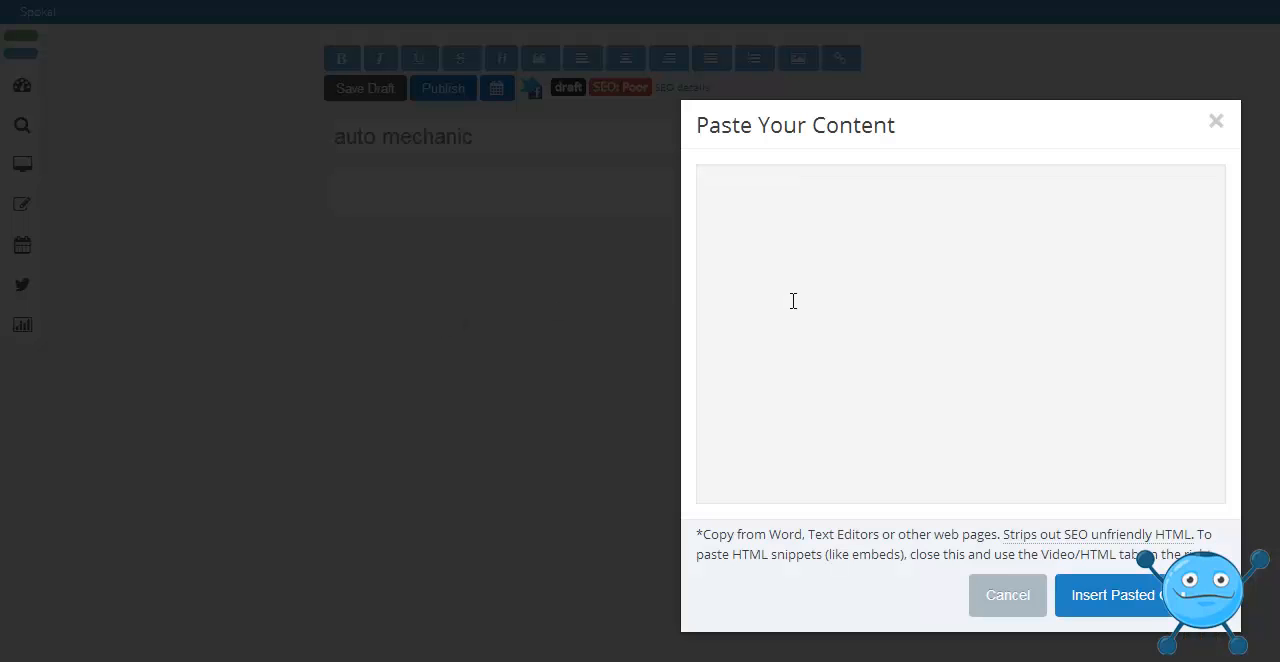
right_click(797, 267)
click(854, 371)
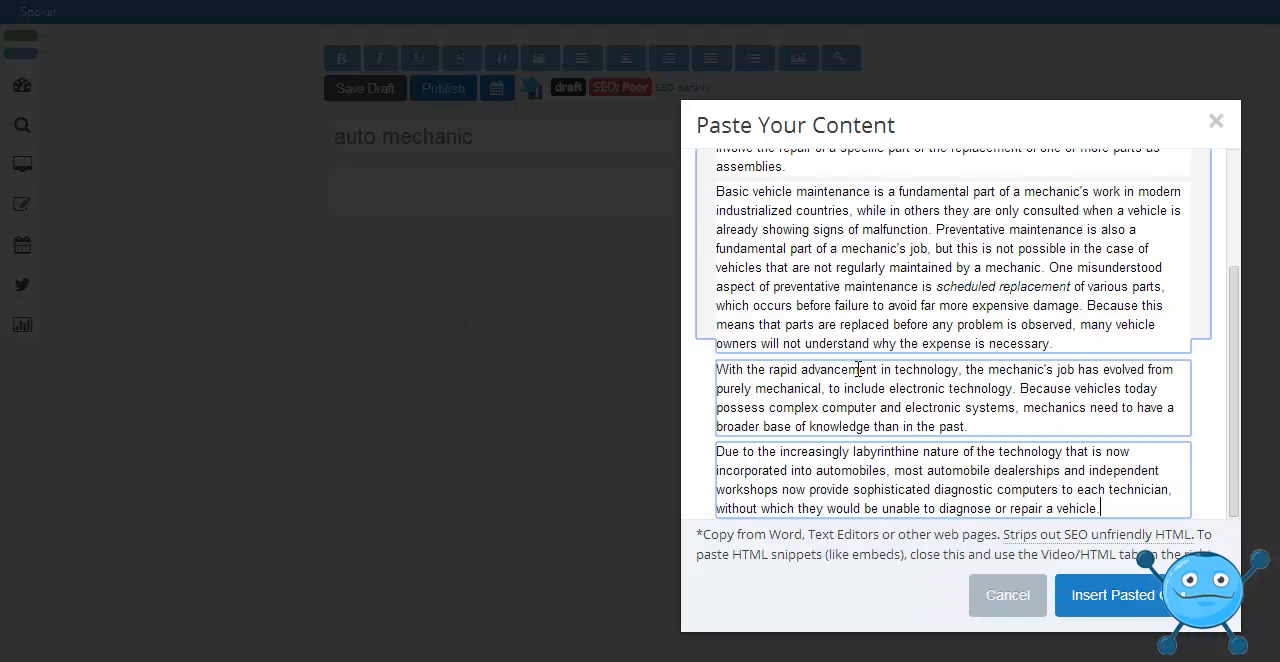
click(1113, 596)
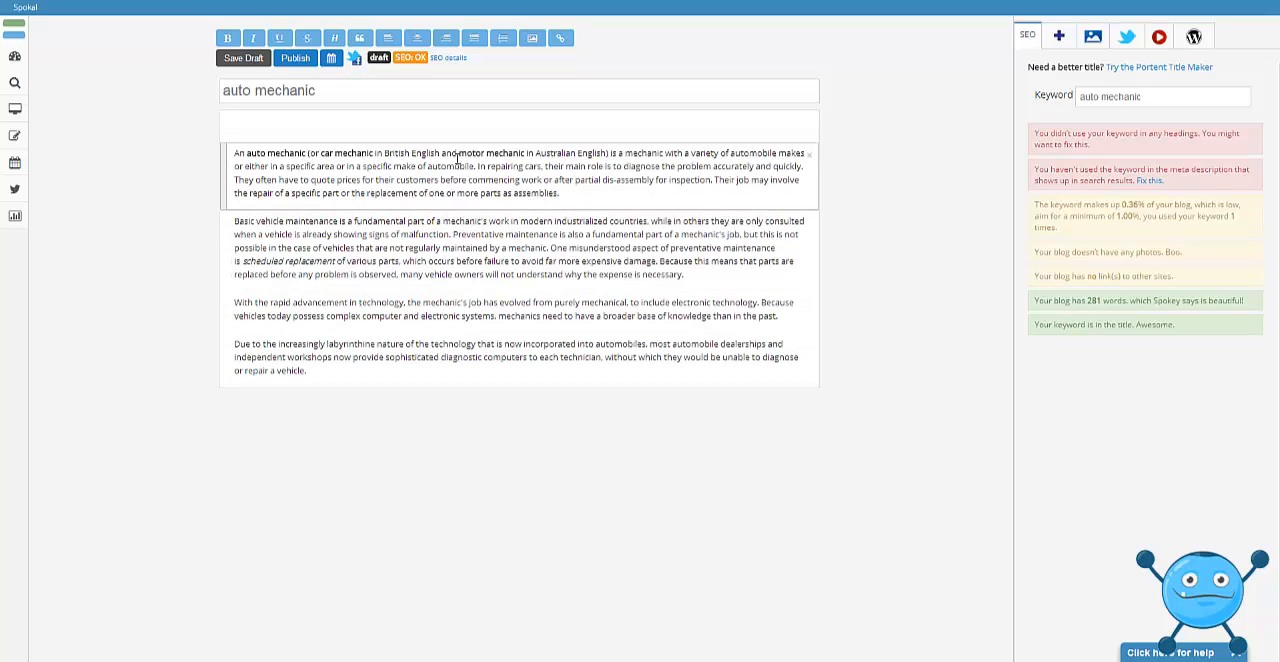
Preview the suggested auto mechanic images and insert the blue car in a garage between the first and second paragraphs.
click(1095, 39)
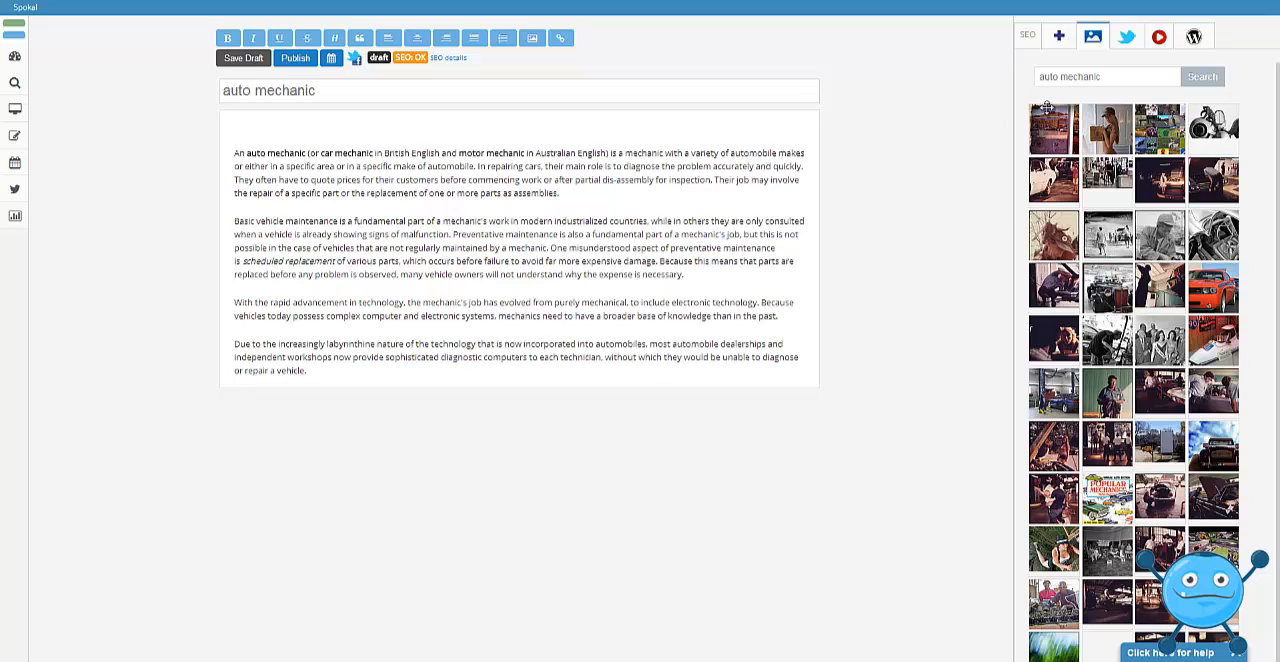
mouse_move(1155, 135)
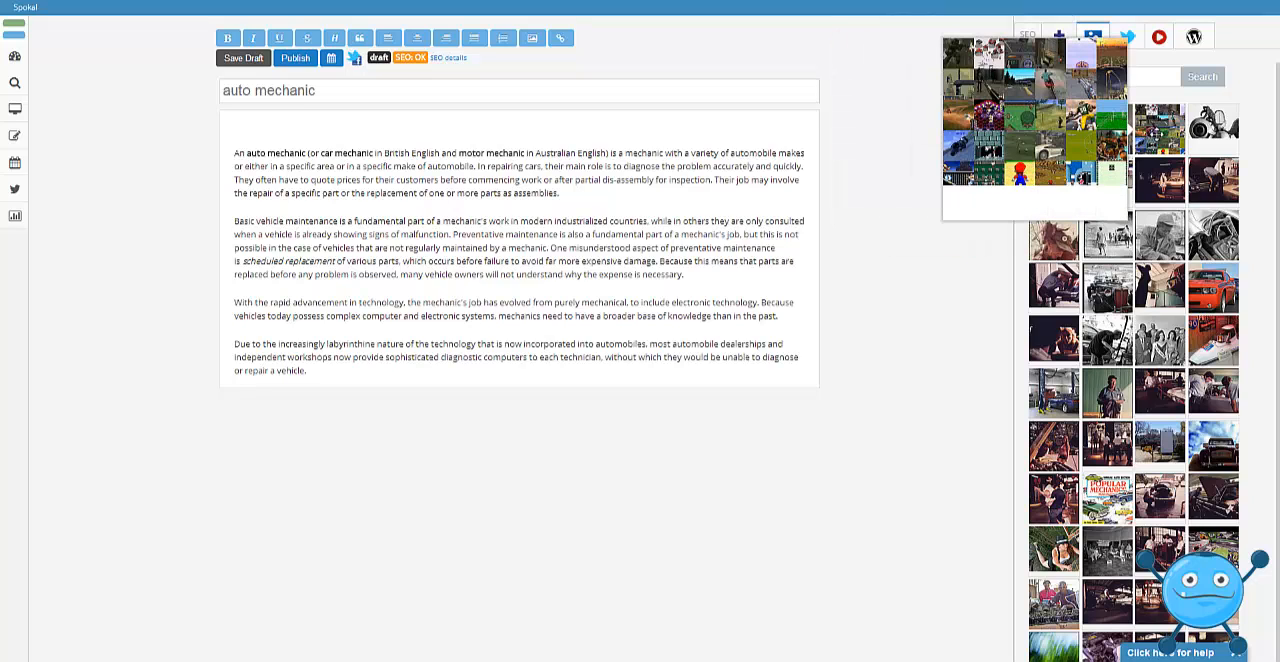
mouse_move(1108, 230)
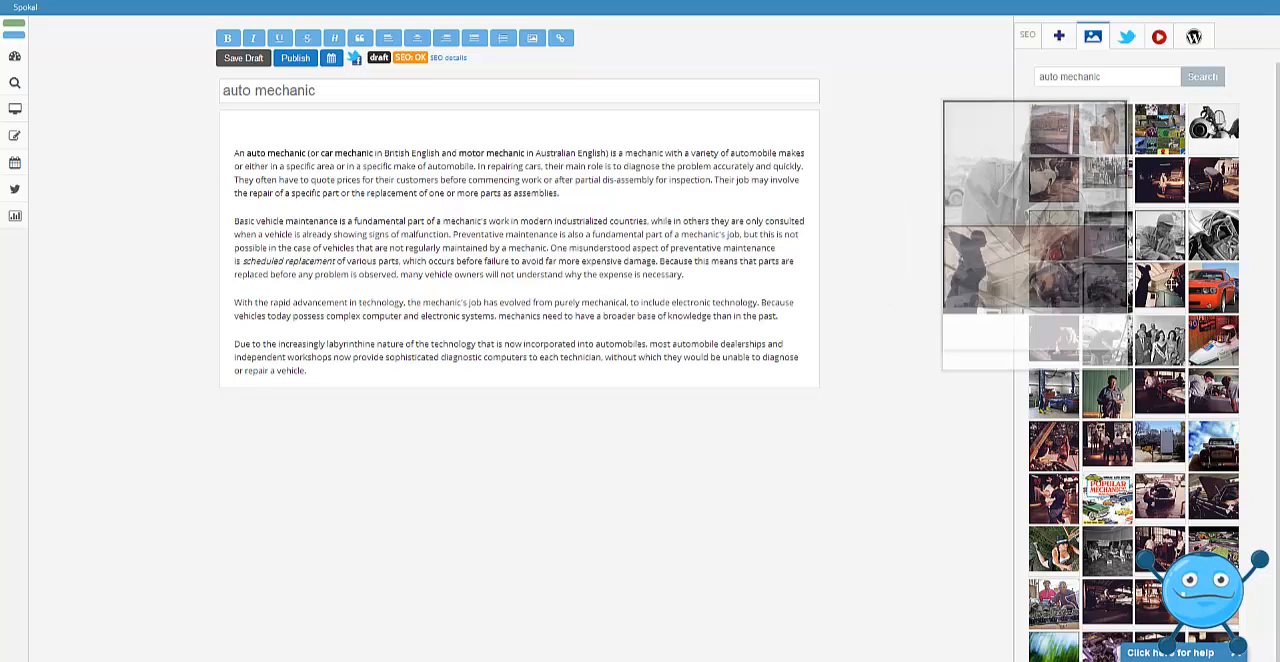
mouse_move(1210, 289)
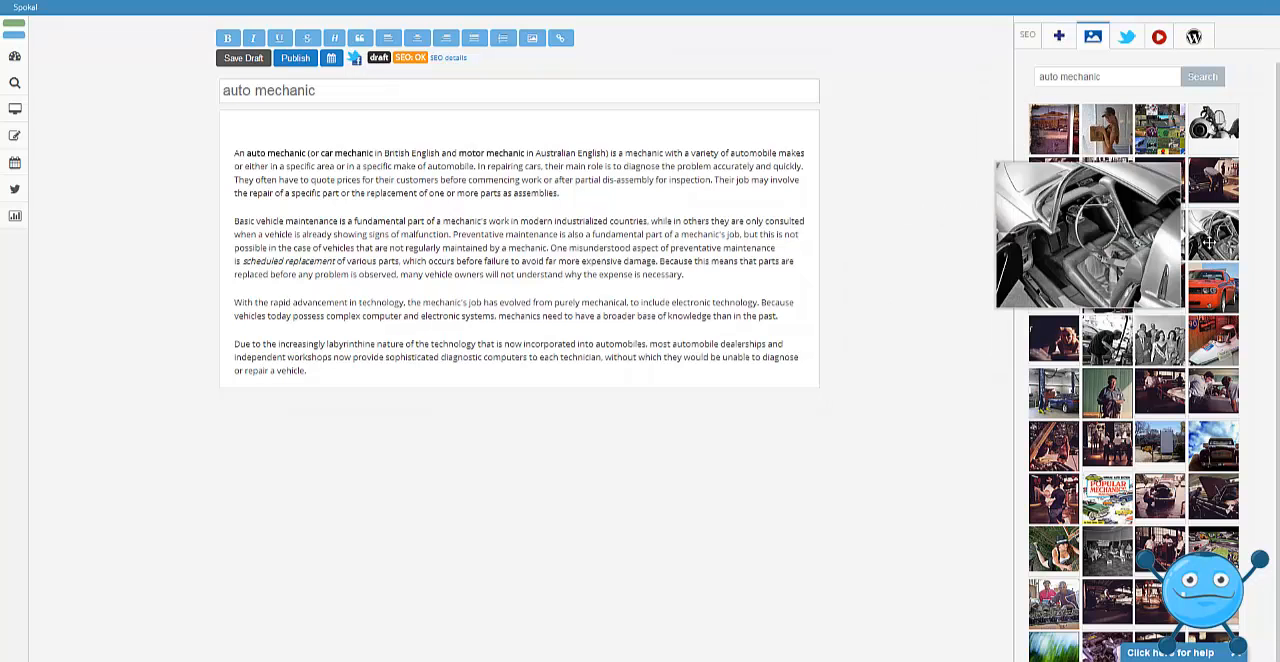
mouse_move(1051, 131)
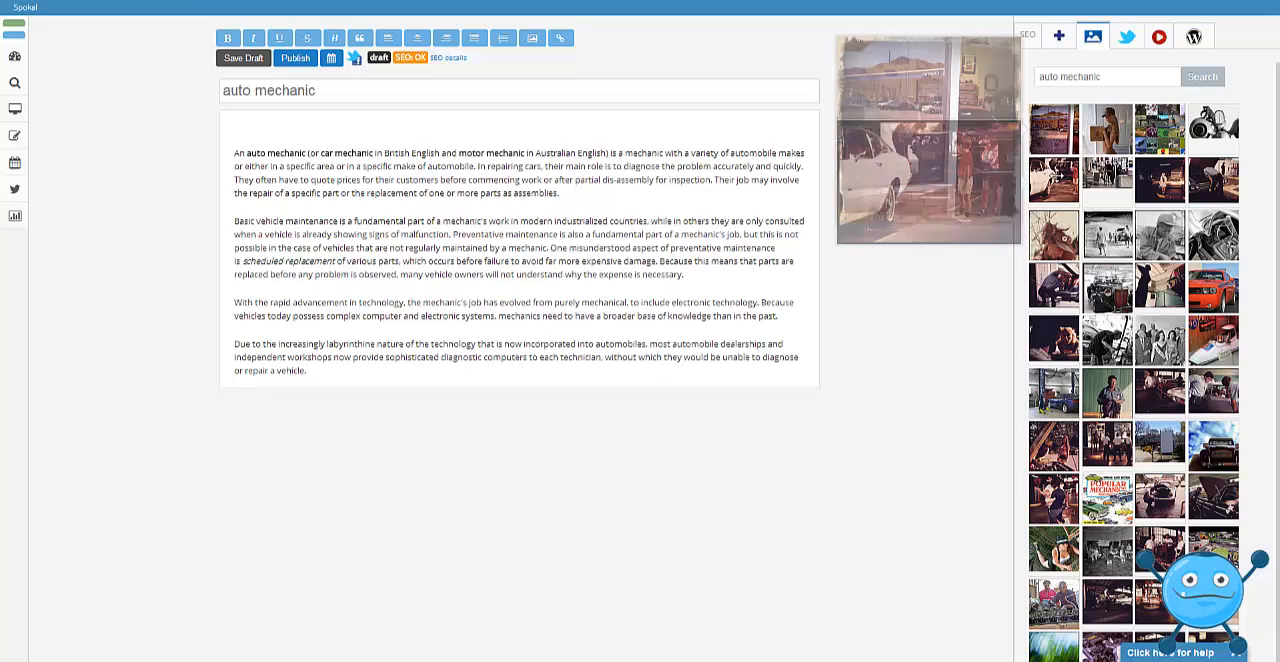
mouse_move(1052, 174)
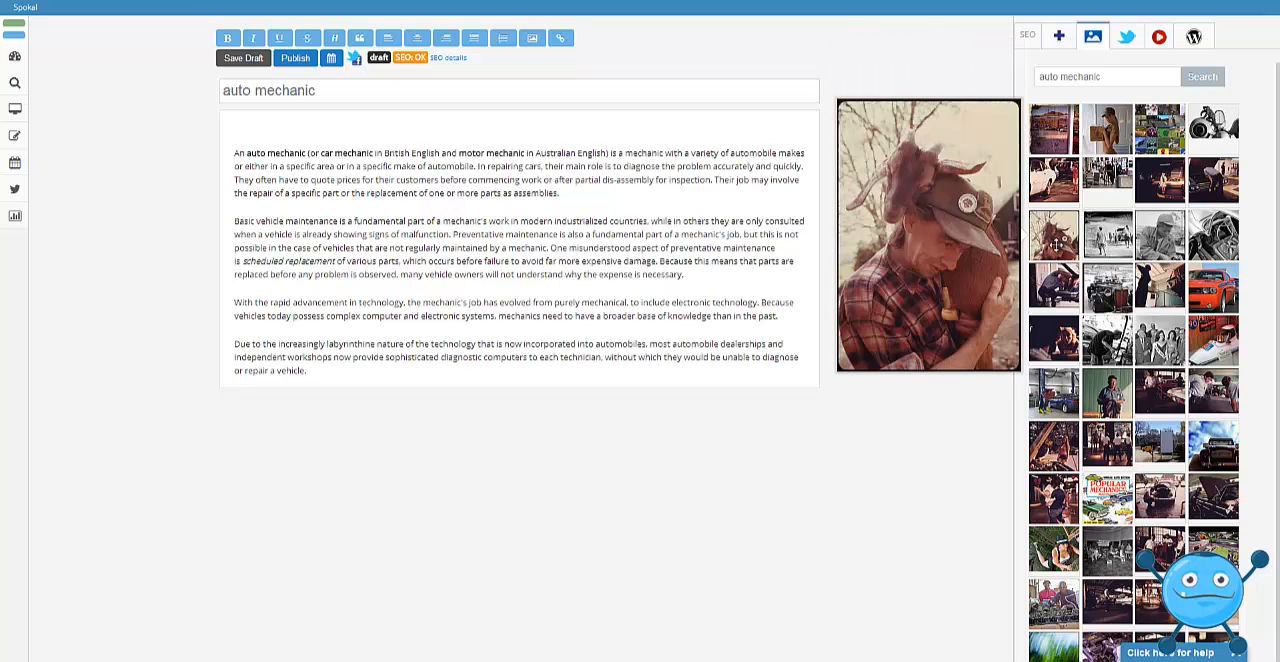
mouse_move(1057, 285)
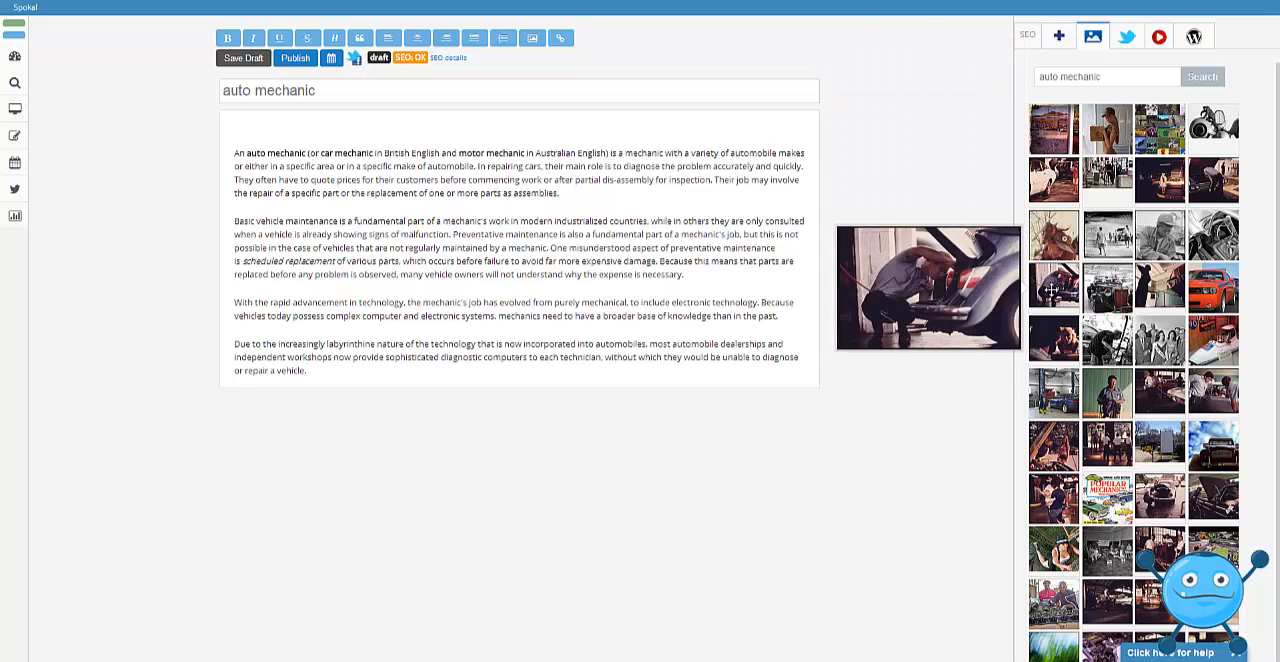
mouse_move(1056, 341)
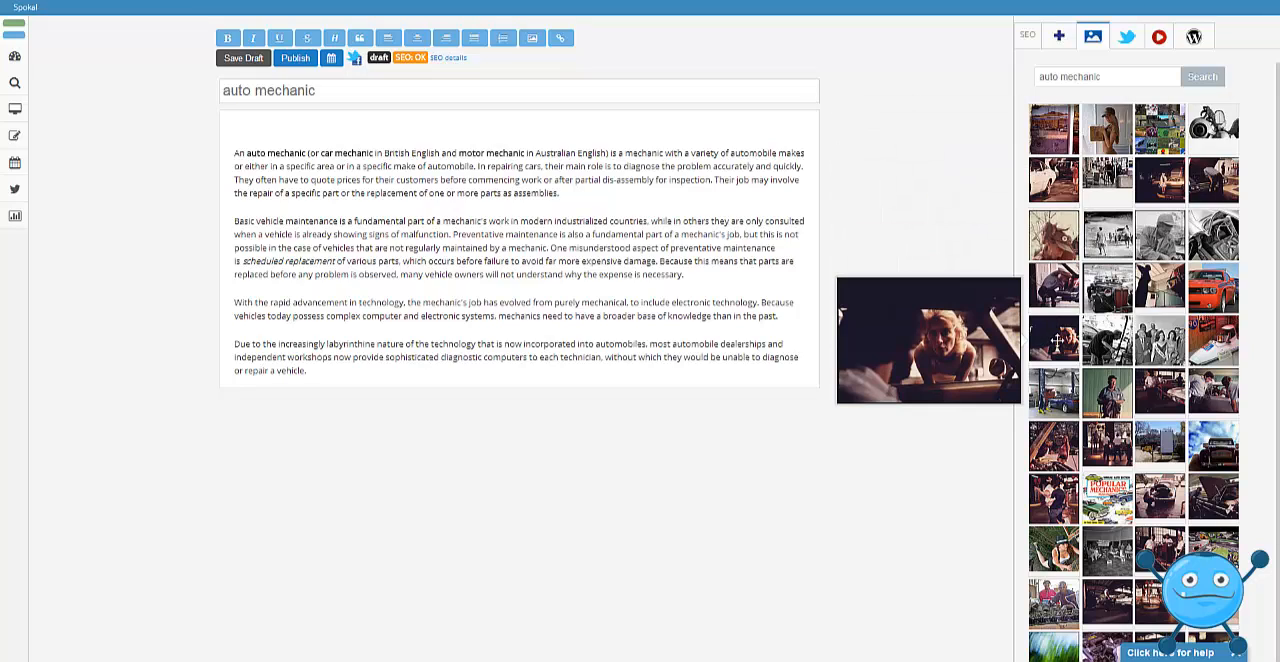
mouse_move(1060, 392)
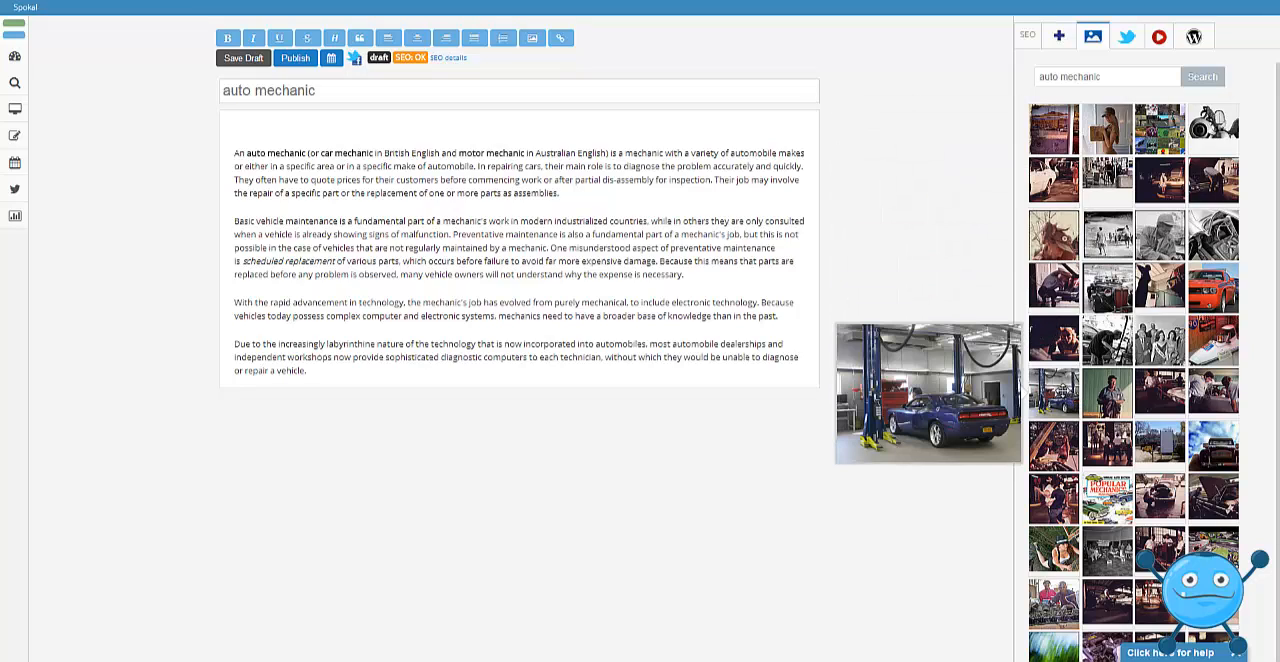
drag(1055, 392, 546, 210)
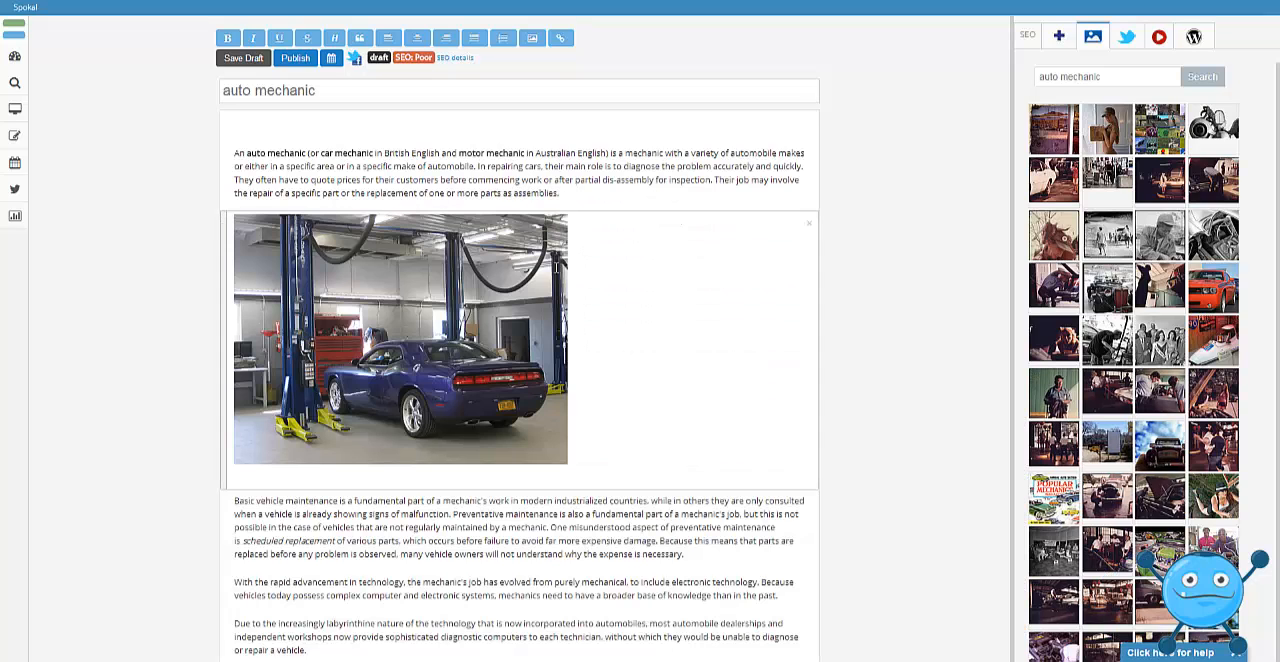
Centre the garage photo in the post and set its alt text to "auto mechanic".
click(244, 228)
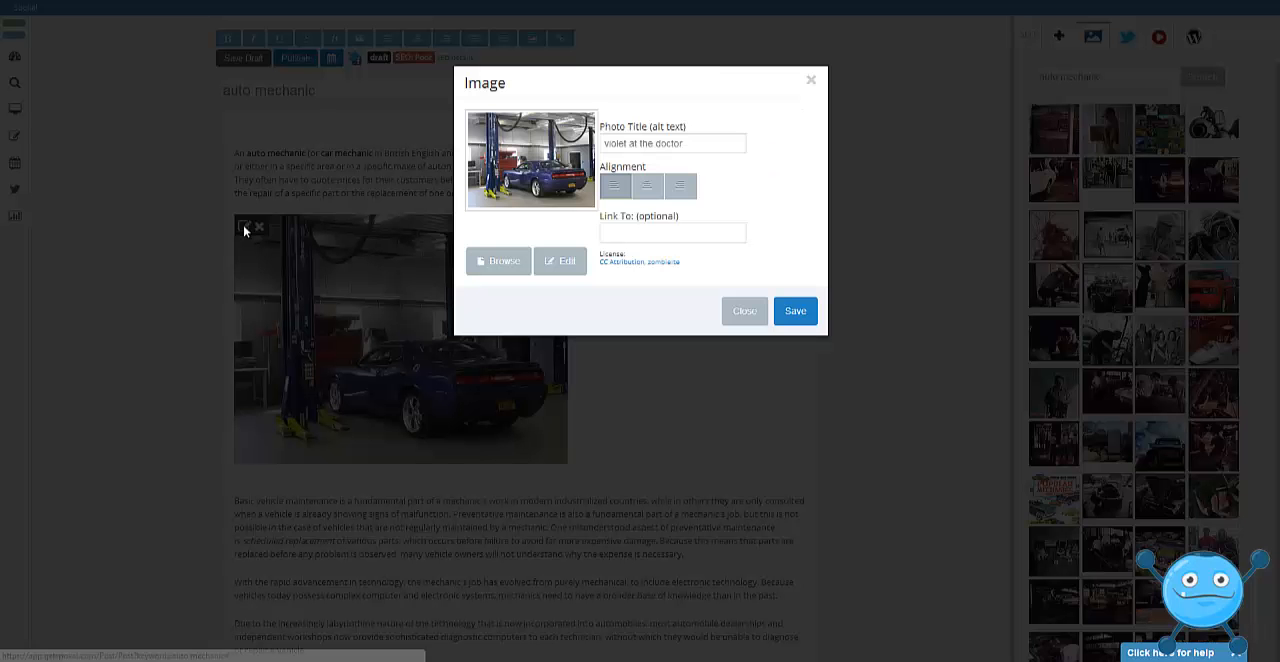
click(648, 186)
drag(698, 143, 586, 150)
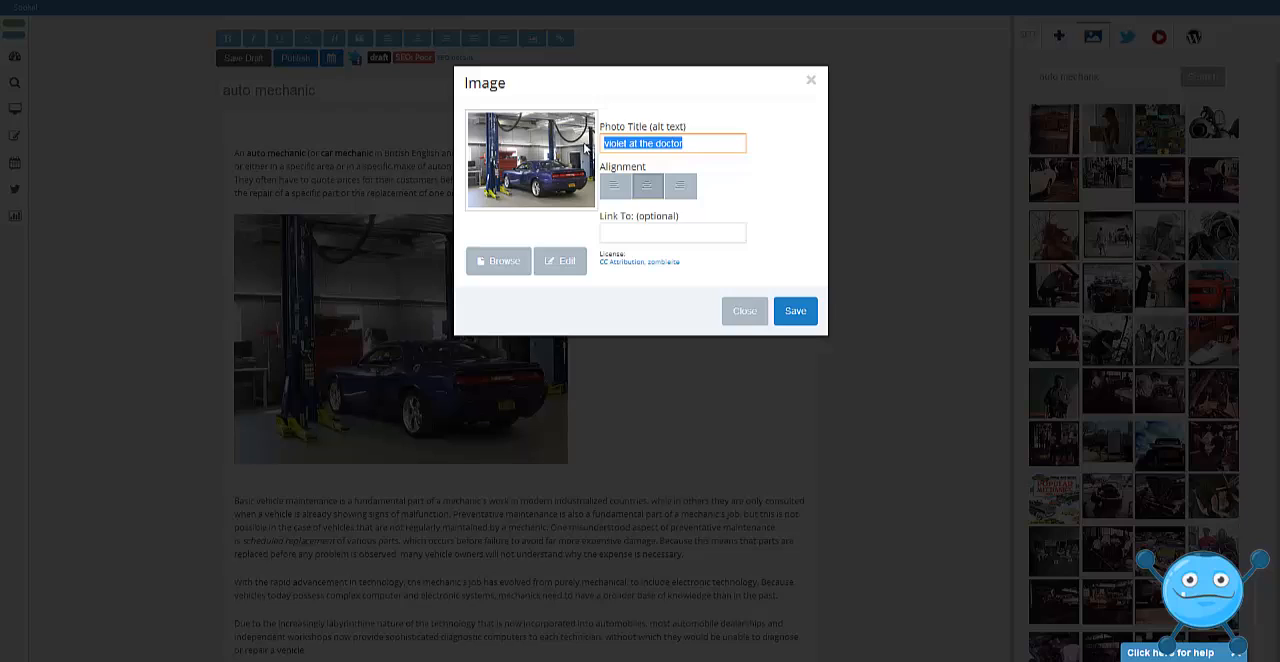
text(auto mechanic)
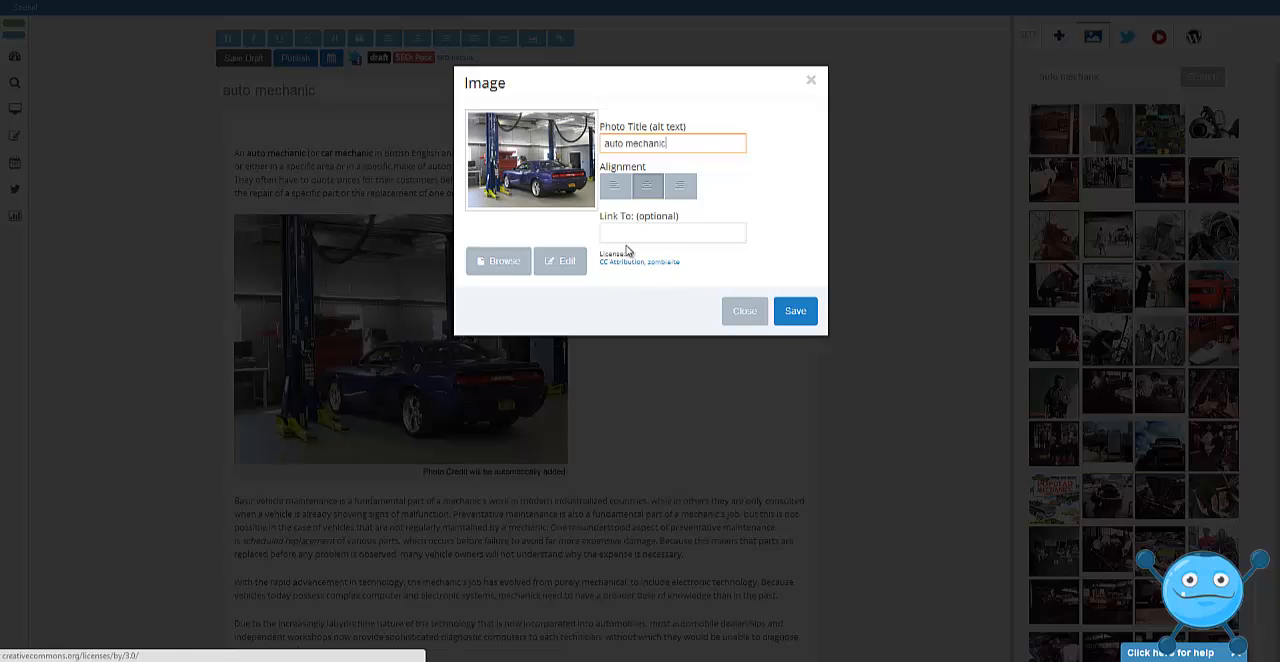
View the photo editor's tools without editing the garage photo, and save the image settings.
click(557, 264)
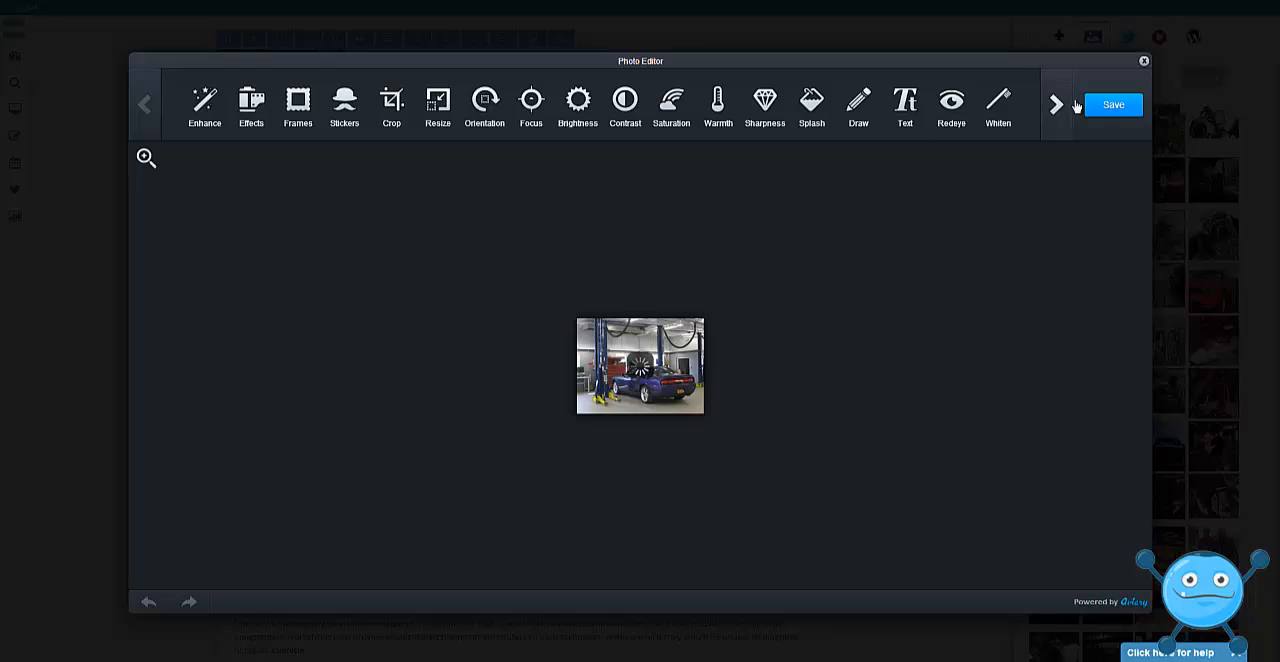
click(1145, 64)
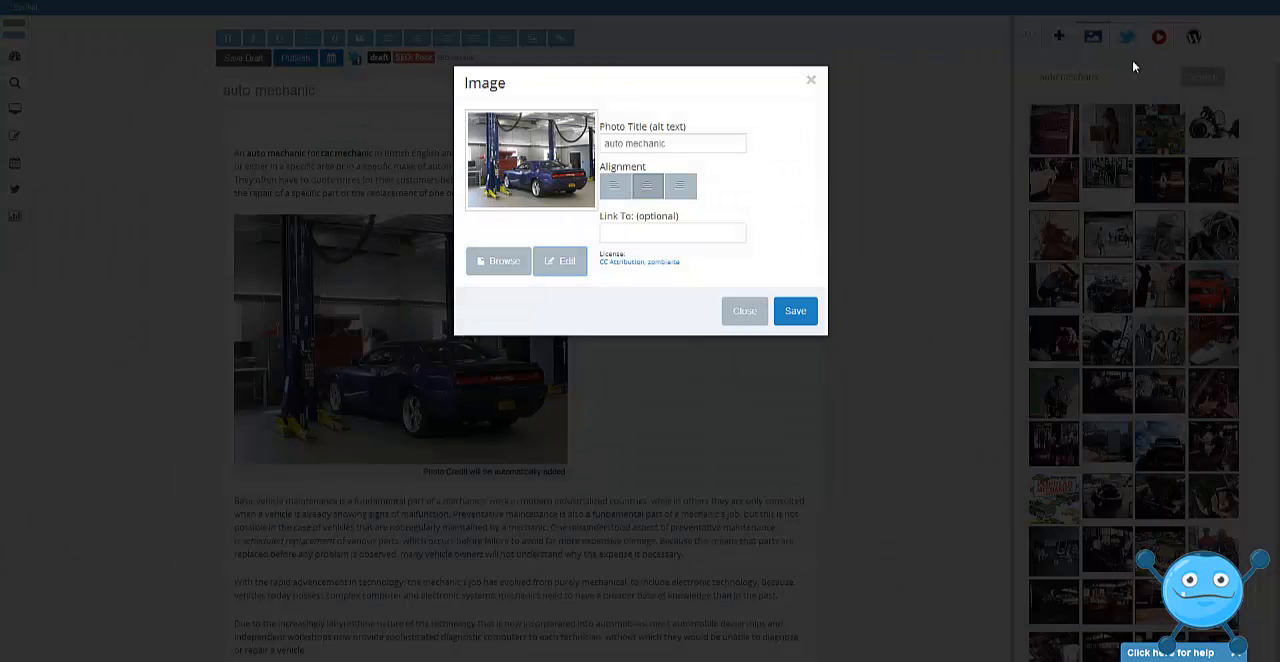
click(795, 312)
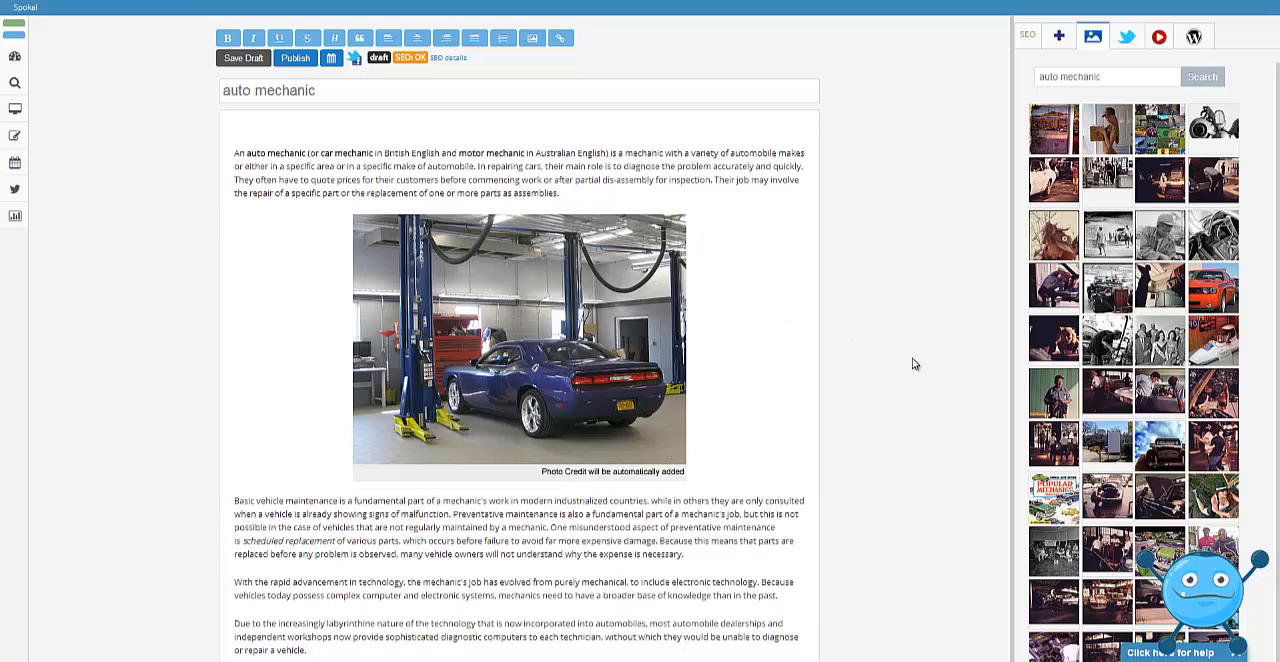
Add the line "Auto mechanic services" above the first paragraph and format it as a heading.
scroll(1012, 300, down, 1)
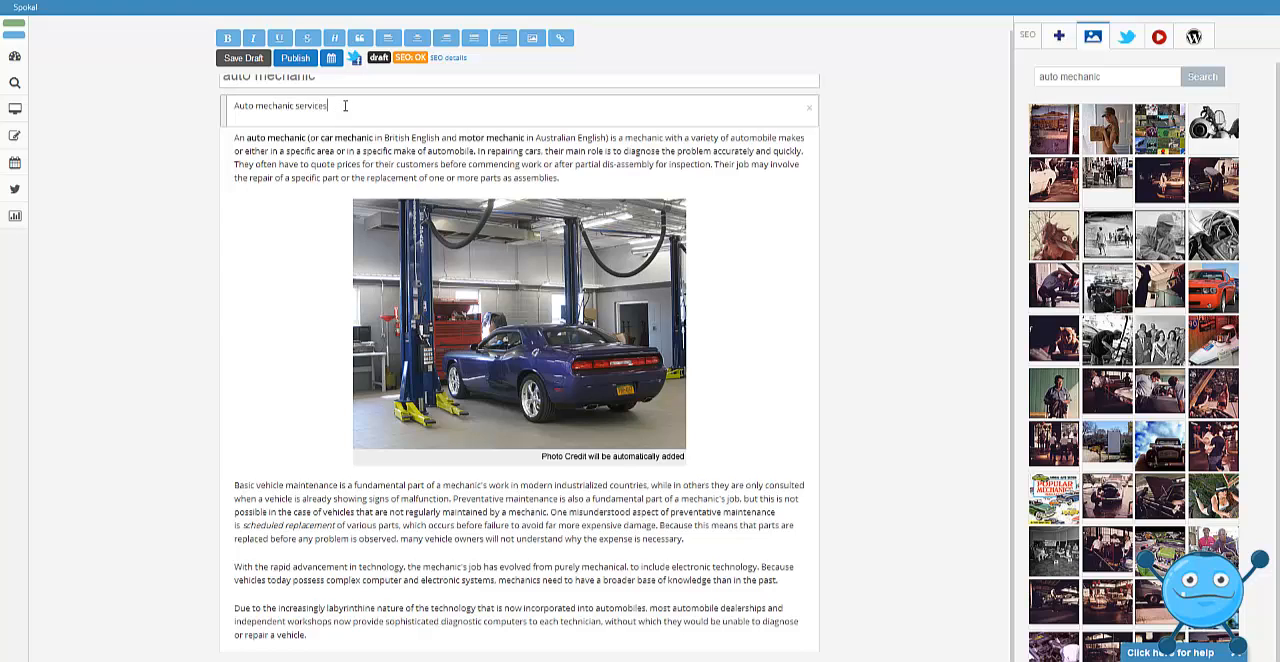
drag(345, 106, 223, 105)
click(334, 38)
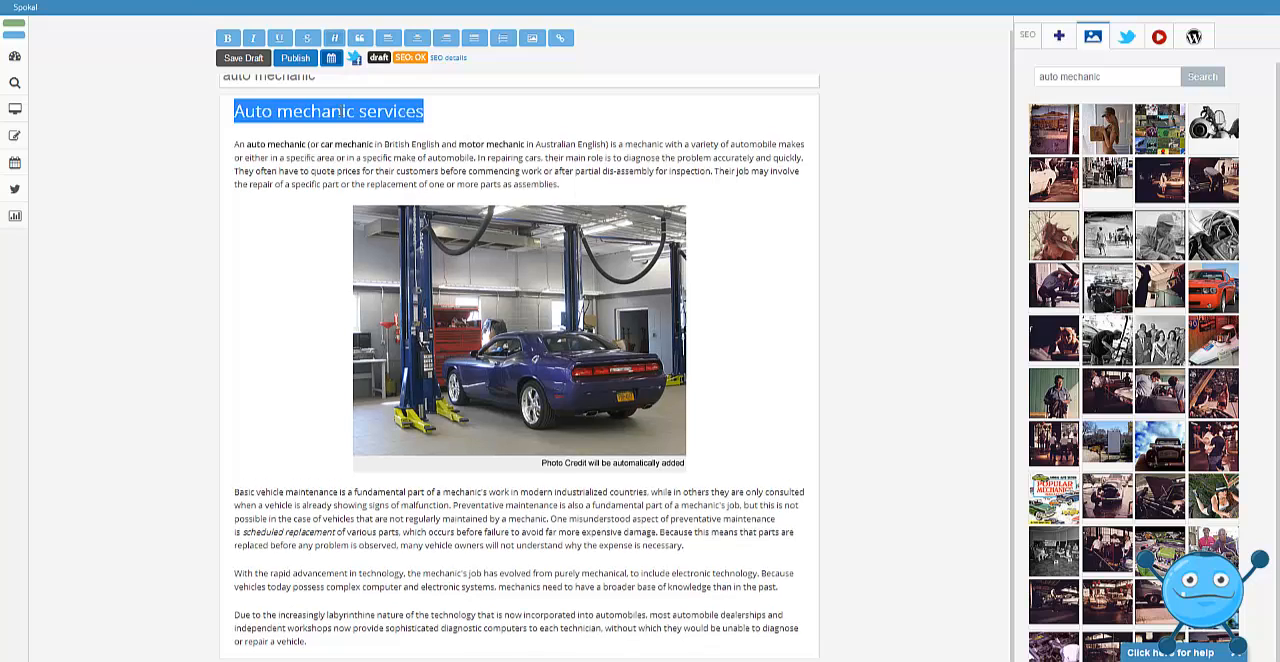
click(361, 155)
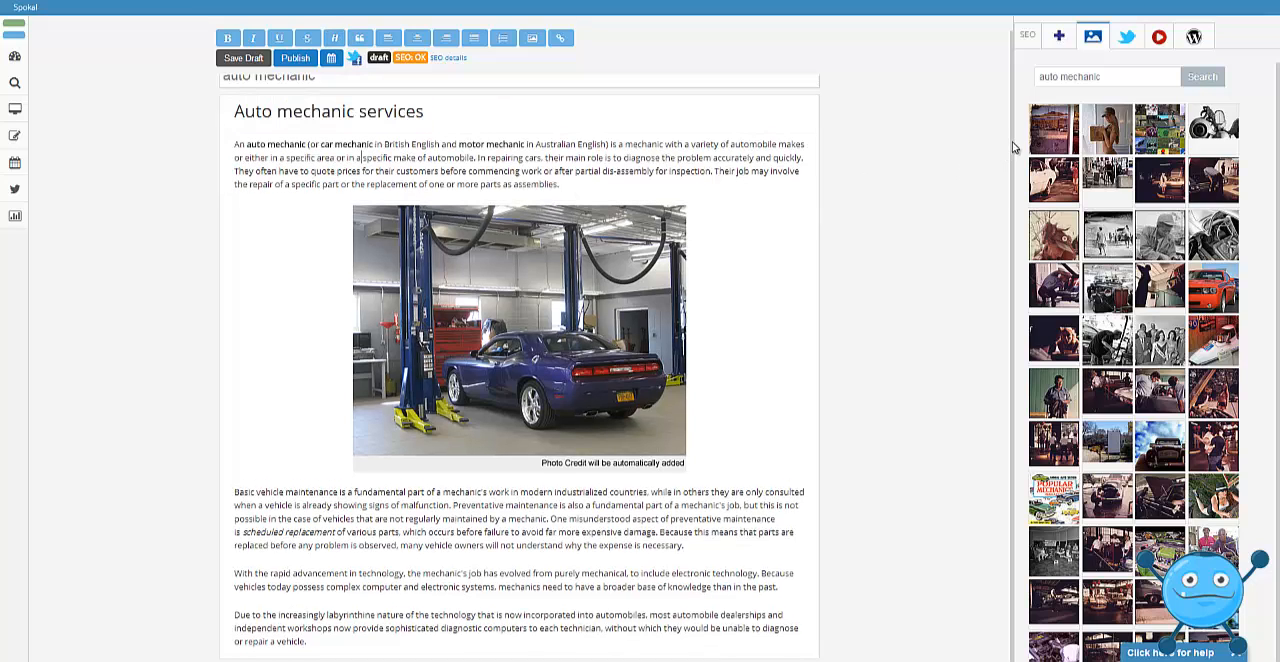
Insert the tweet about the best way to get an auto mechanic job between the second and third paragraphs.
drag(1012, 142, 1013, 180)
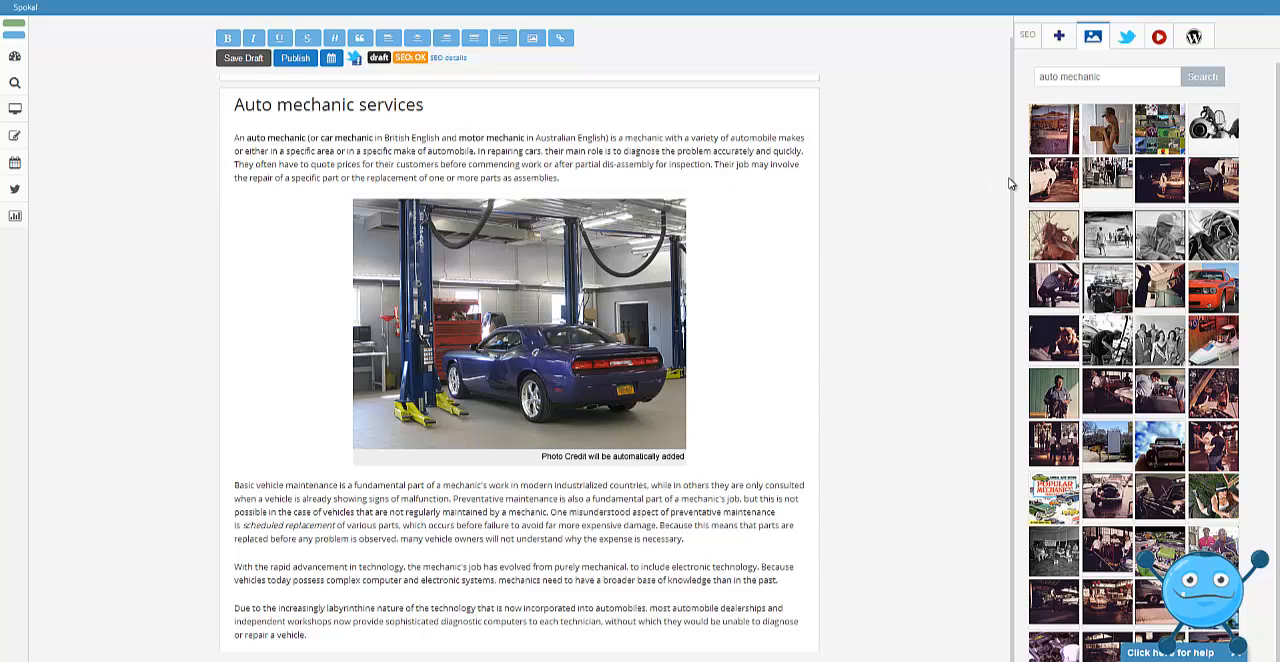
drag(1013, 182, 1011, 166)
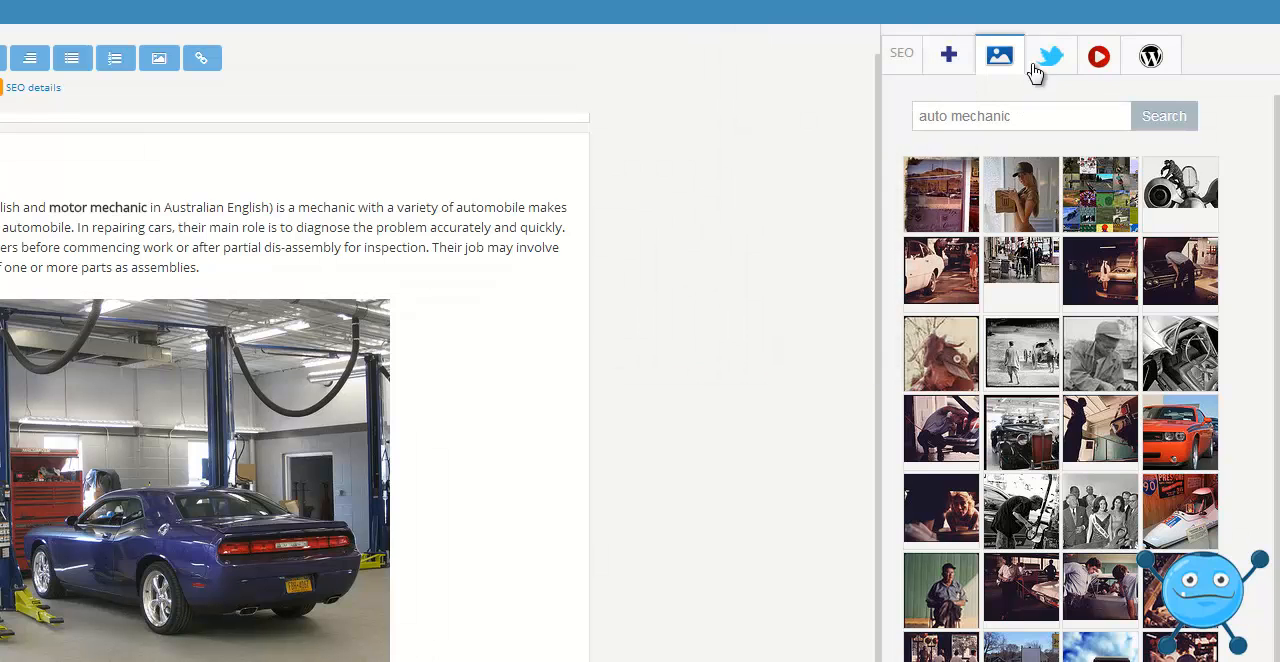
click(1048, 58)
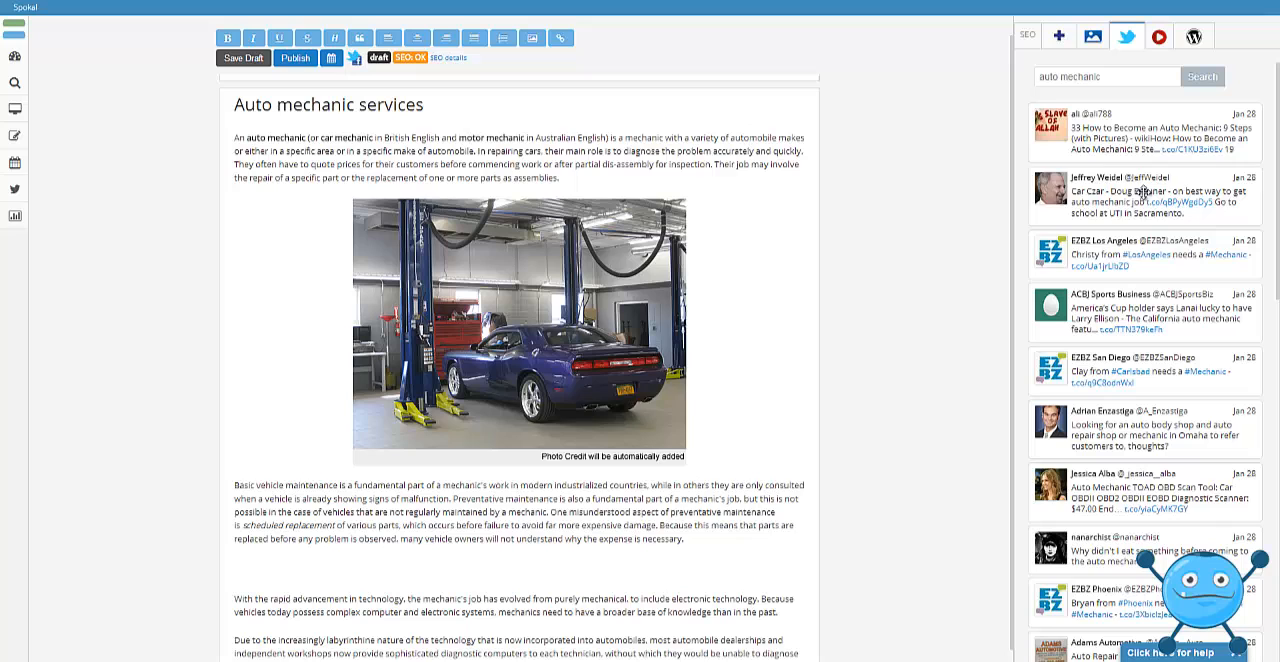
drag(1143, 192, 526, 572)
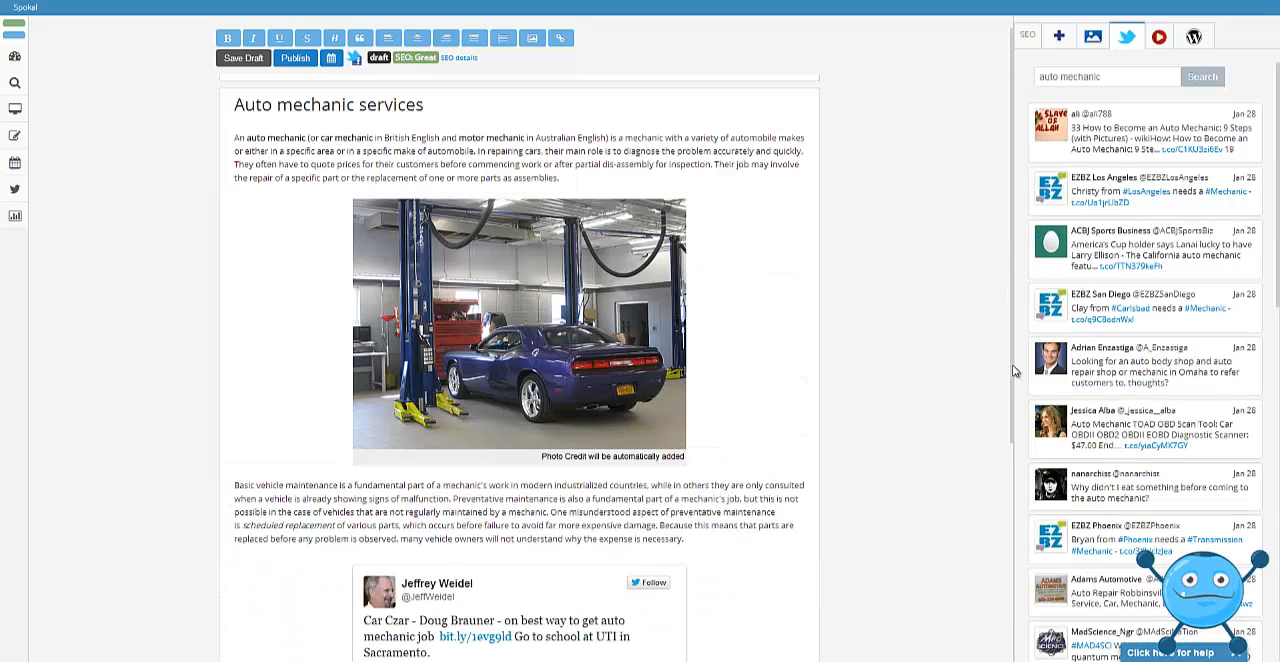
Review the embedded tweet in the post and check the post's SEO checklist.
scroll(1014, 340, down, 2)
scroll(1011, 450, down, 2)
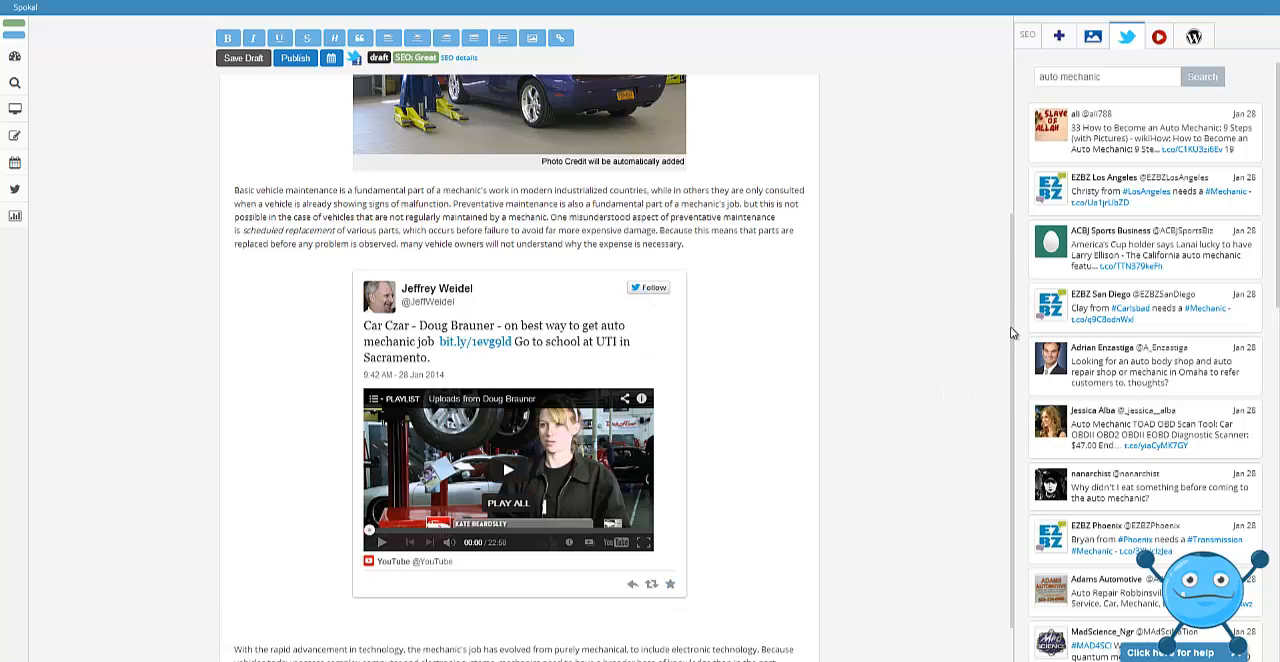
scroll(1005, 333, up, 3)
click(1024, 38)
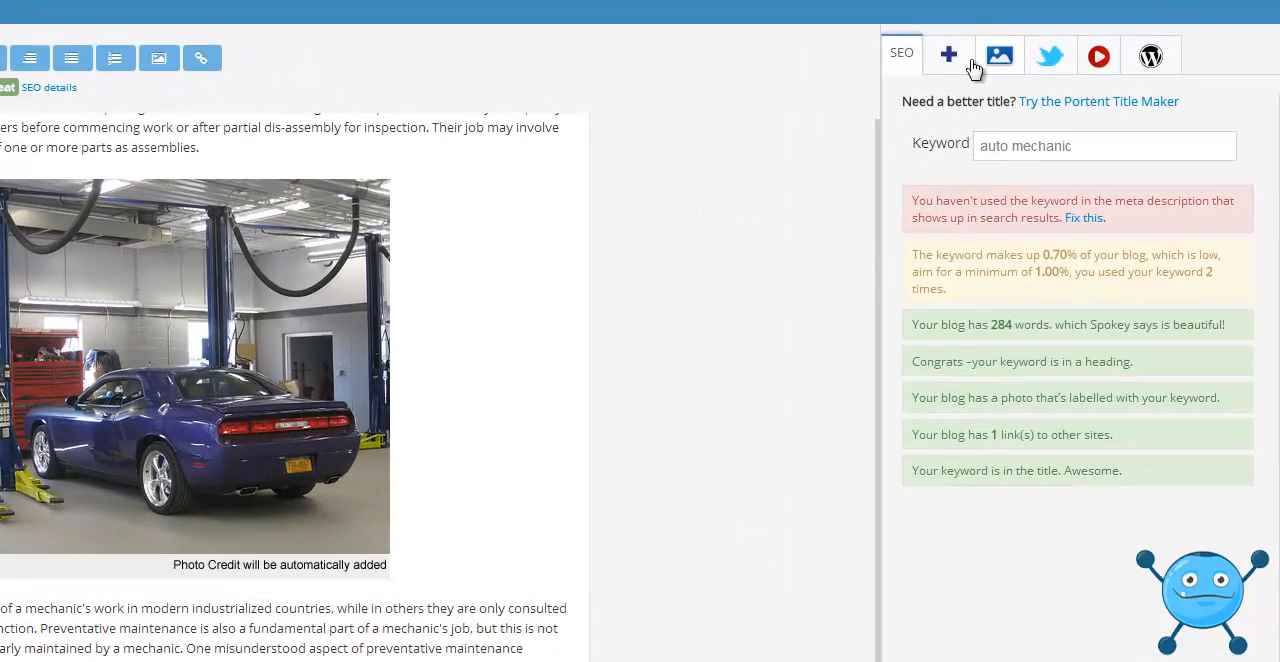
Add the tag "mechanic" to the post.
click(949, 58)
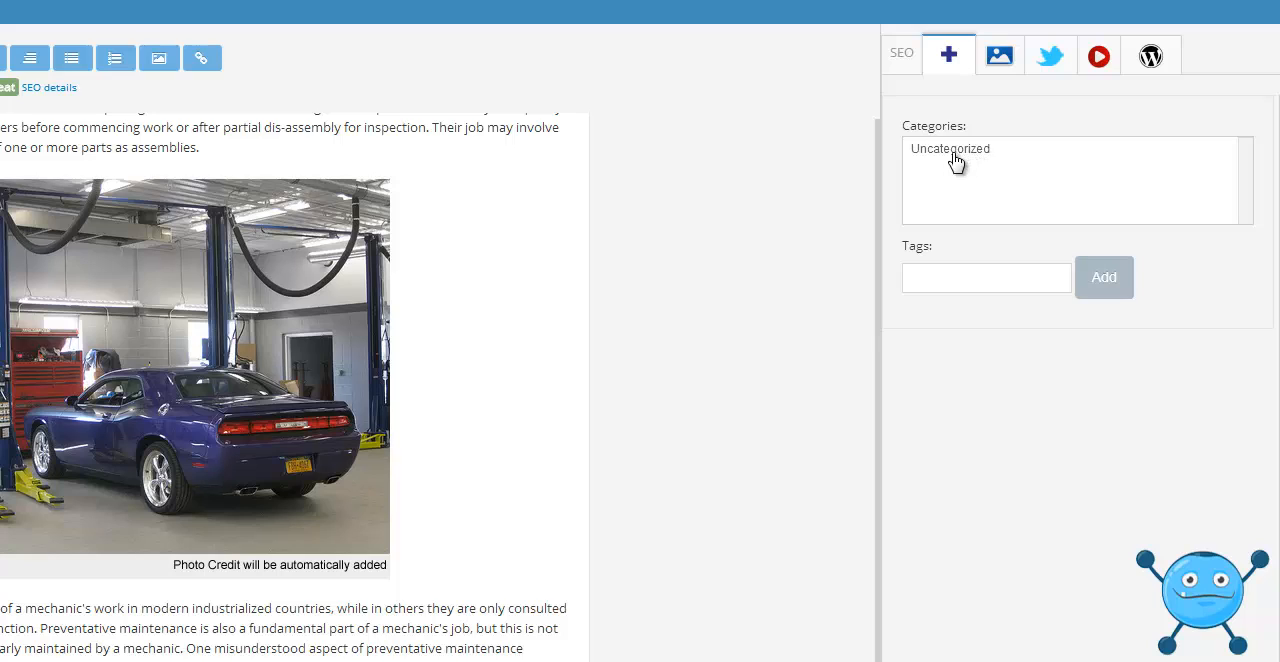
click(957, 280)
text(c)
text(mechanic)
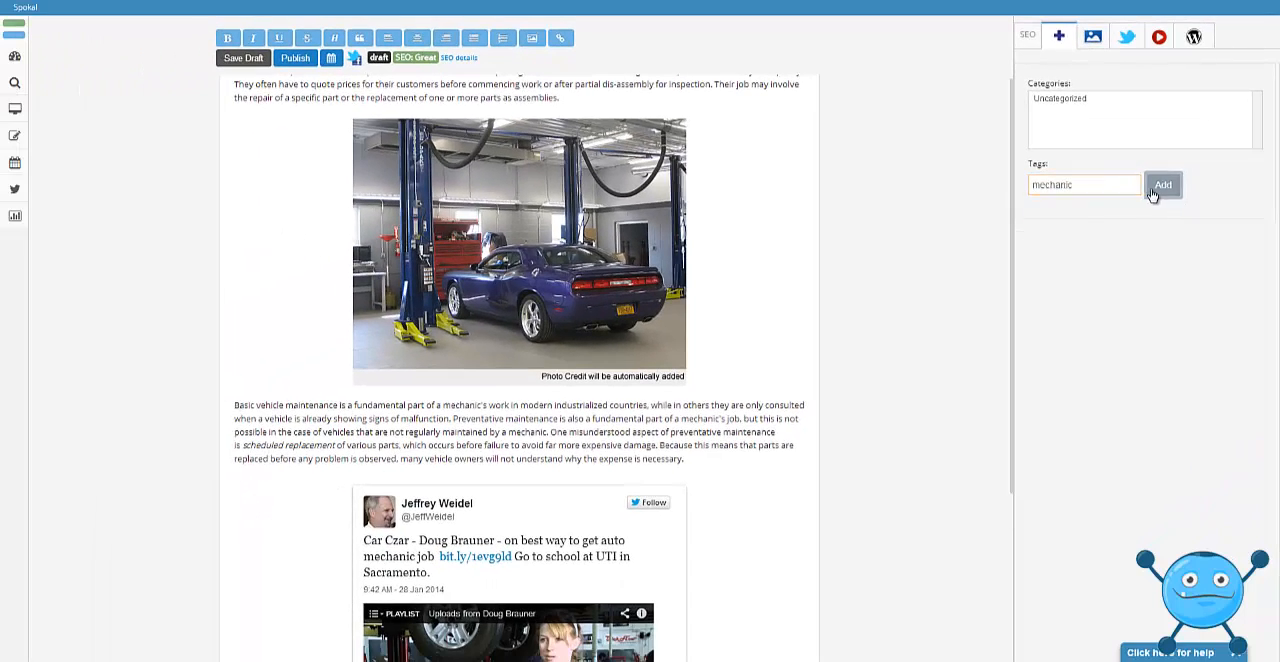
click(1092, 290)
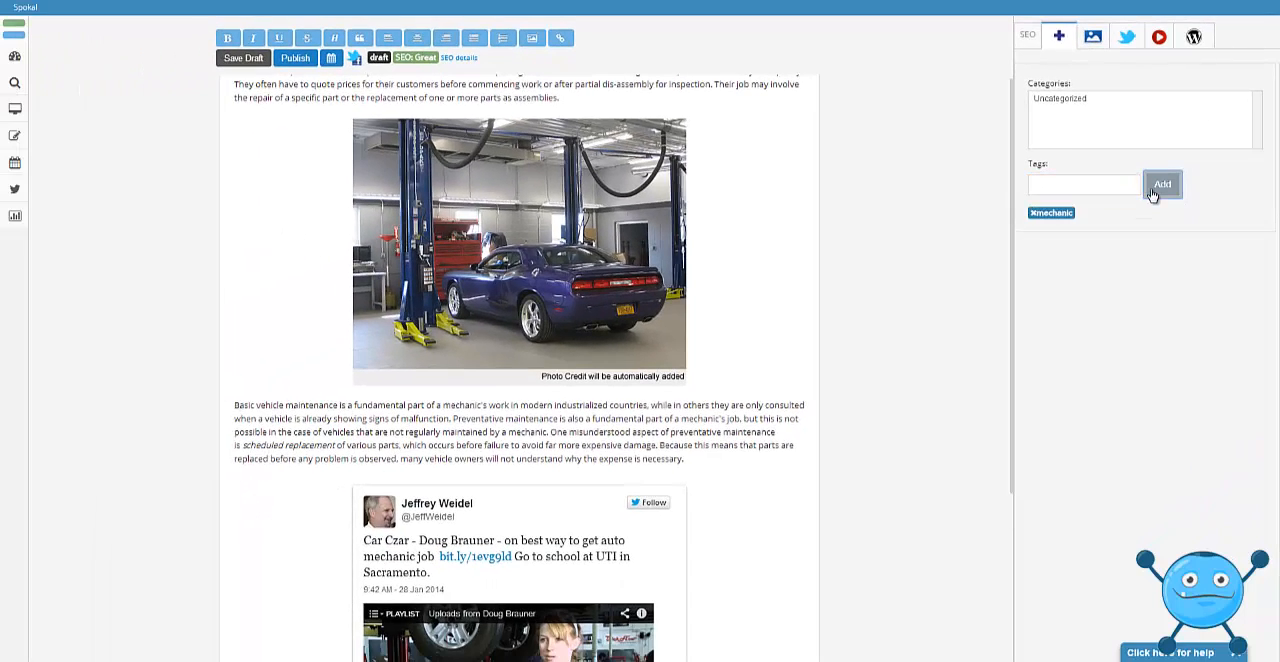
Insert a WordPress "read more" break between the first paragraph and the garage photo.
click(1158, 38)
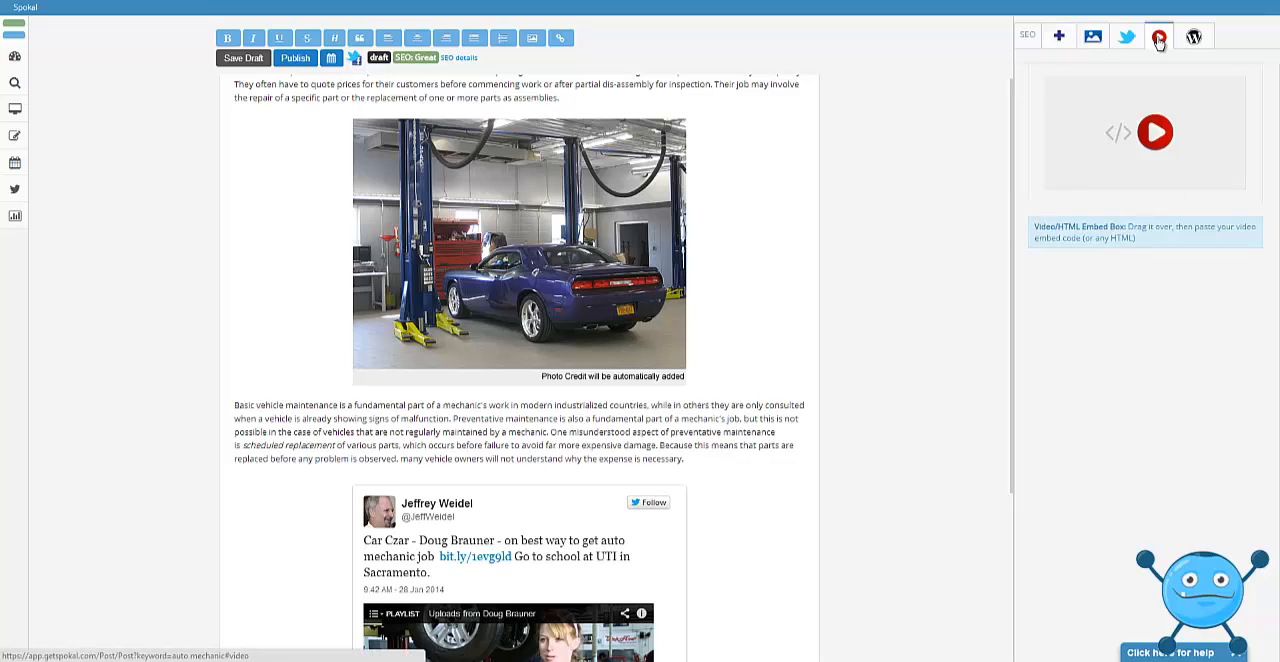
click(1194, 38)
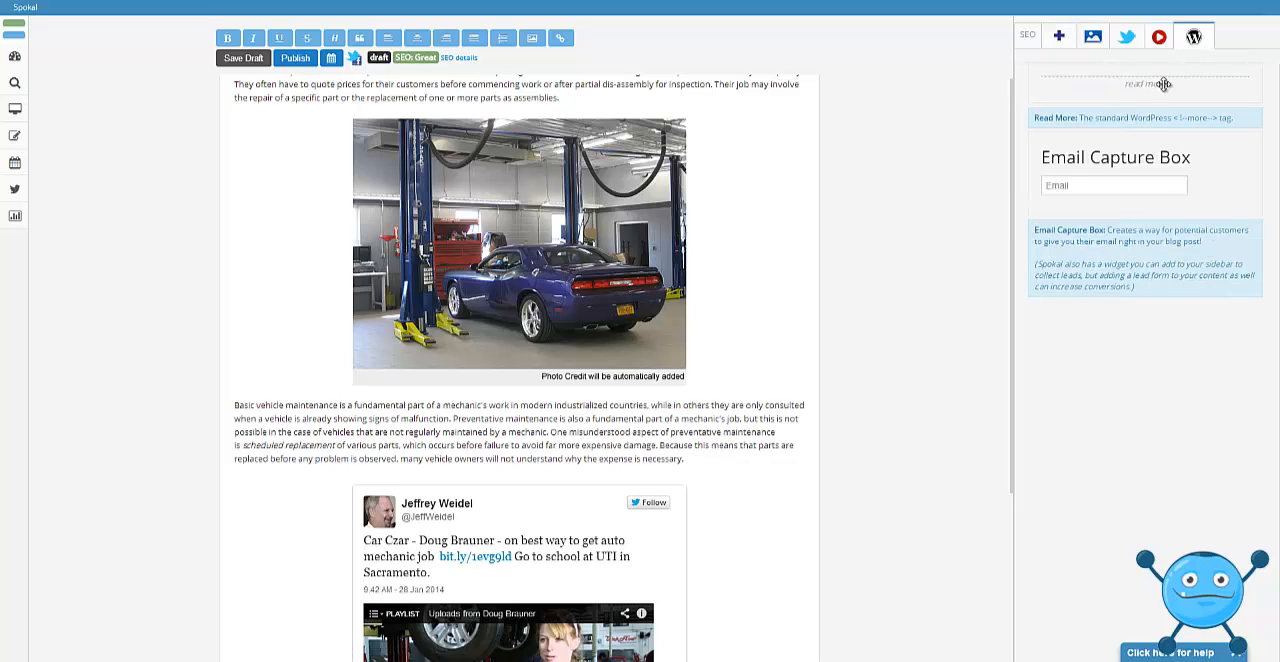
drag(1163, 84, 530, 127)
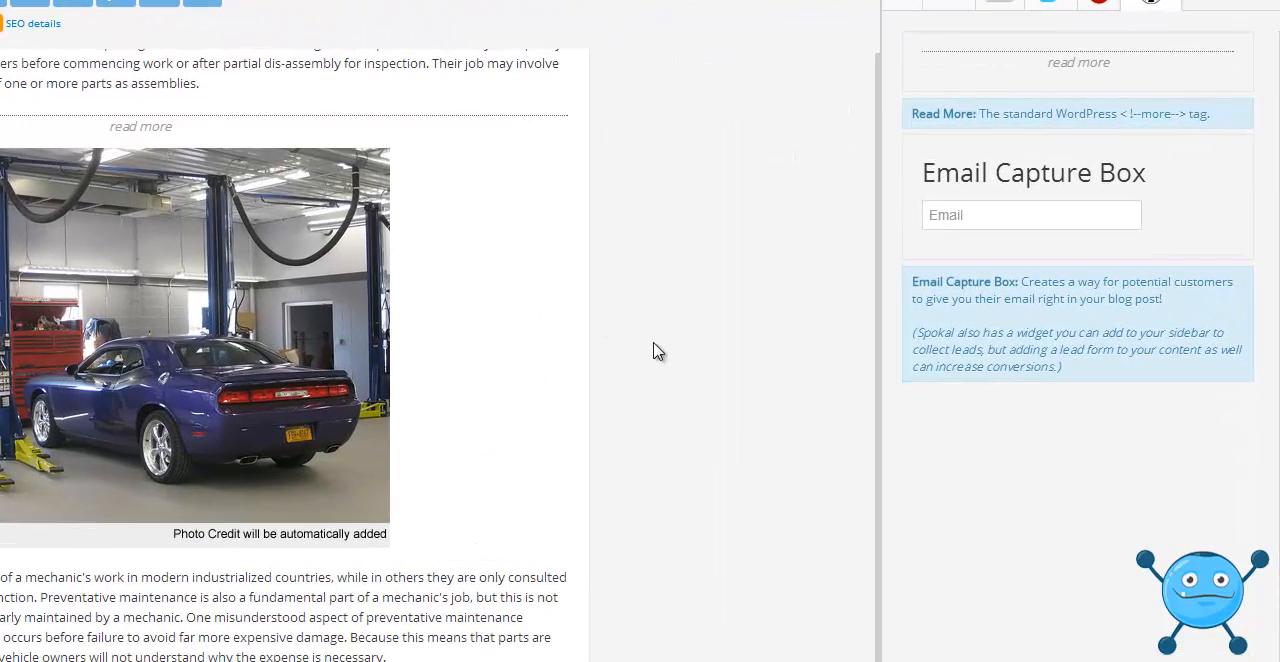
scroll(888, 200, up, 3)
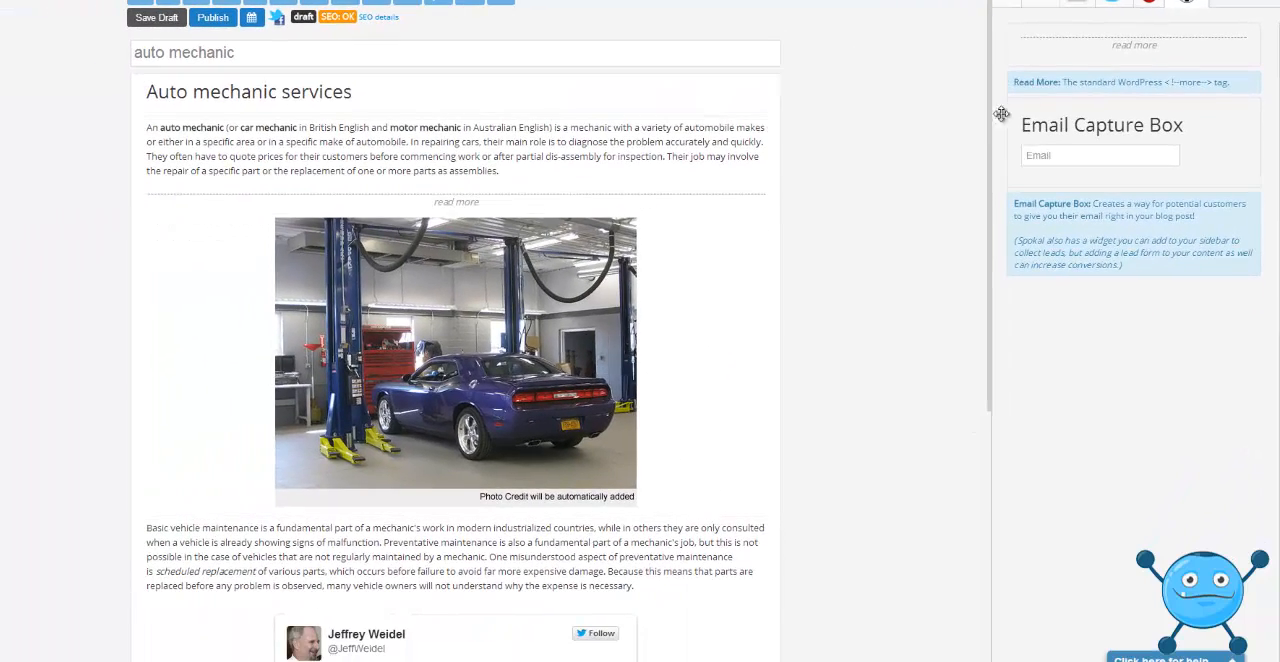
Place an Email Capture Box between the garage photo and the second paragraph.
scroll(990, 123, down, 2)
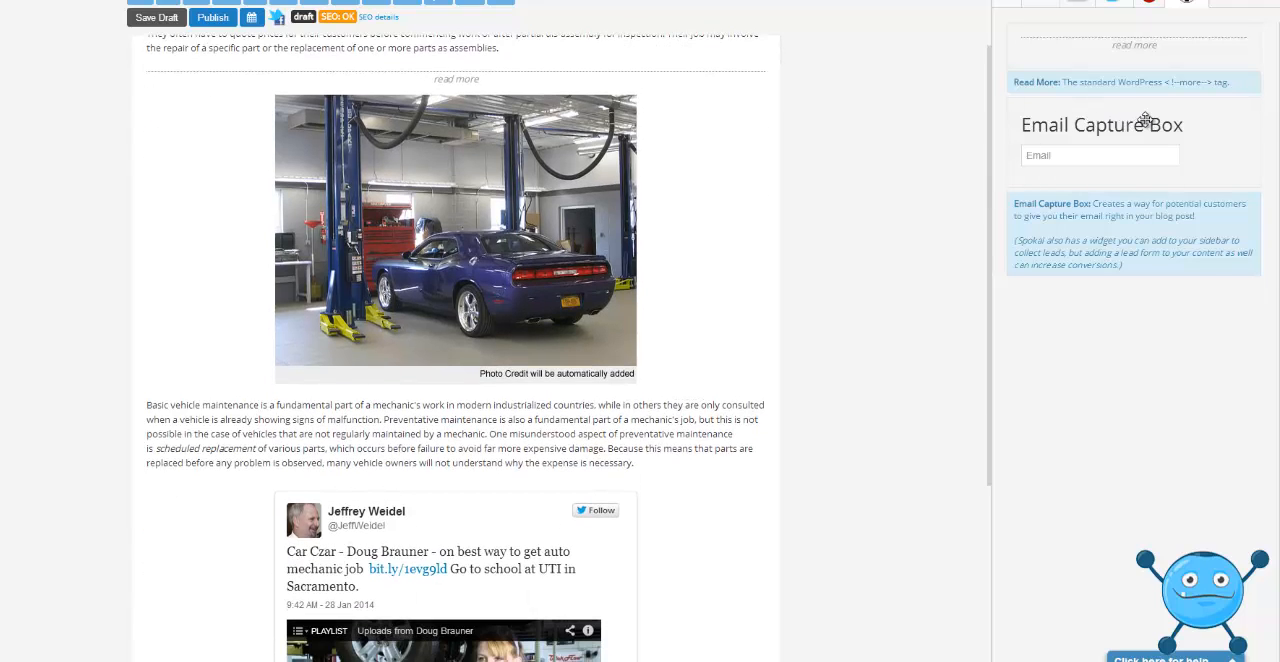
scroll(988, 131, down, 3)
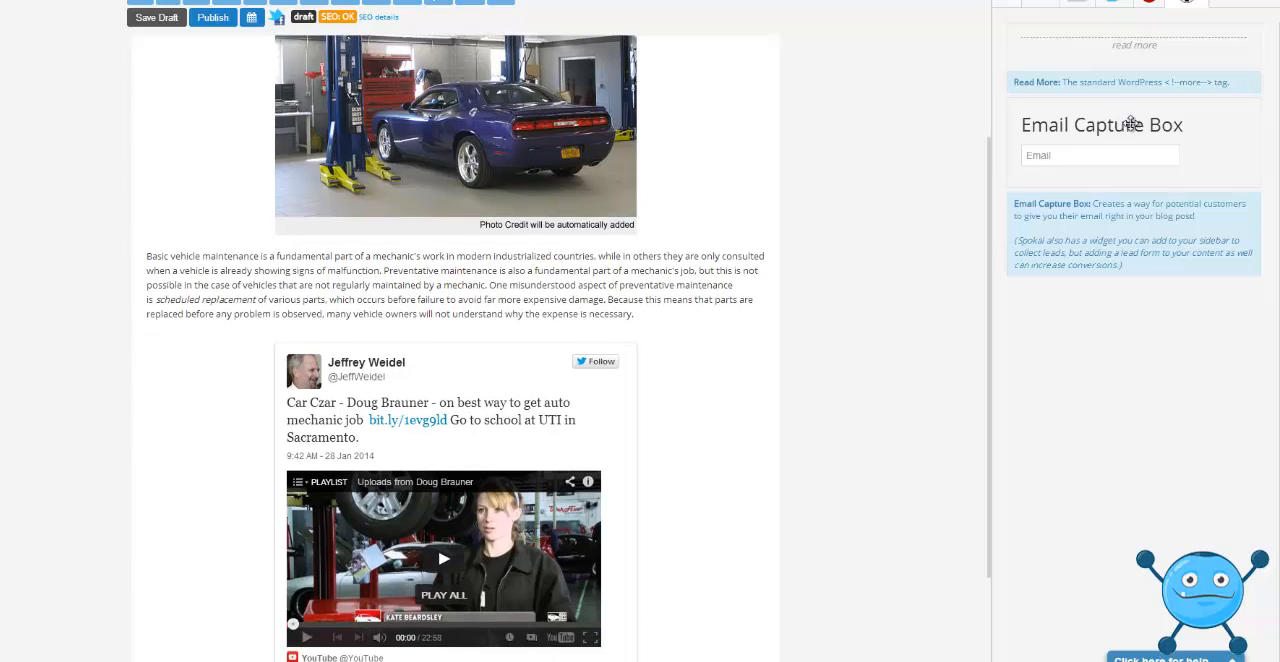
drag(1130, 123, 485, 228)
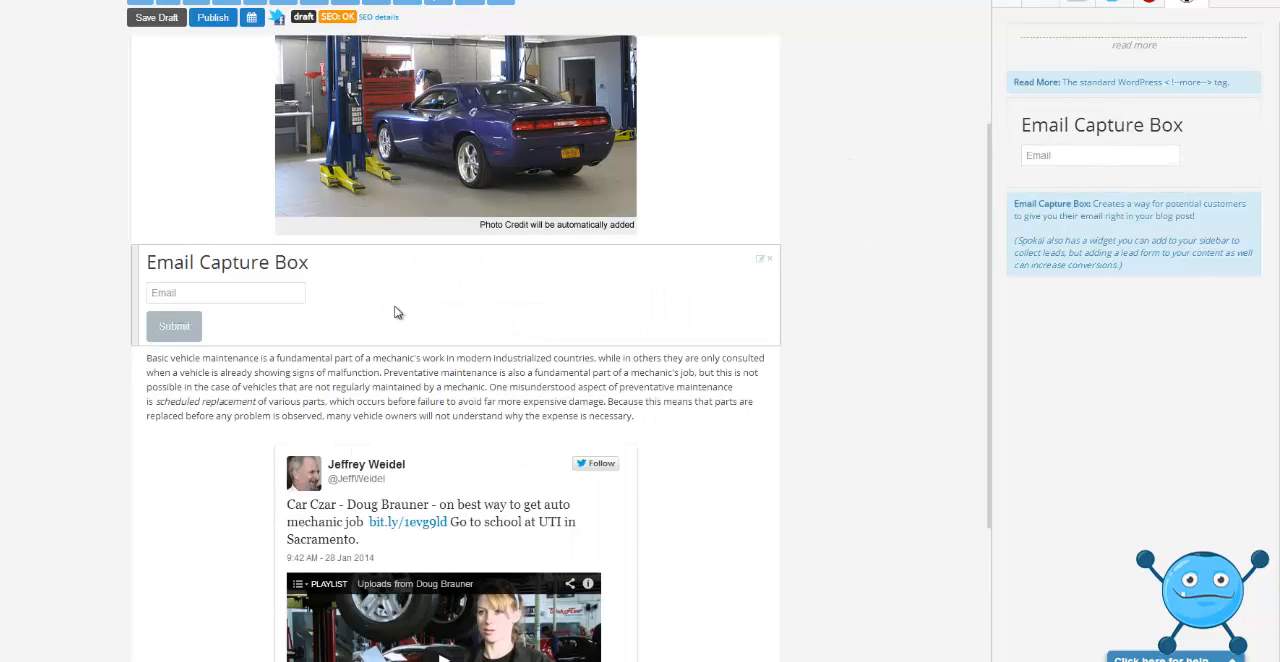
Give the email capture box the title "Enter you email address", text "Do it now!", button text "Register" and a visible border.
click(760, 259)
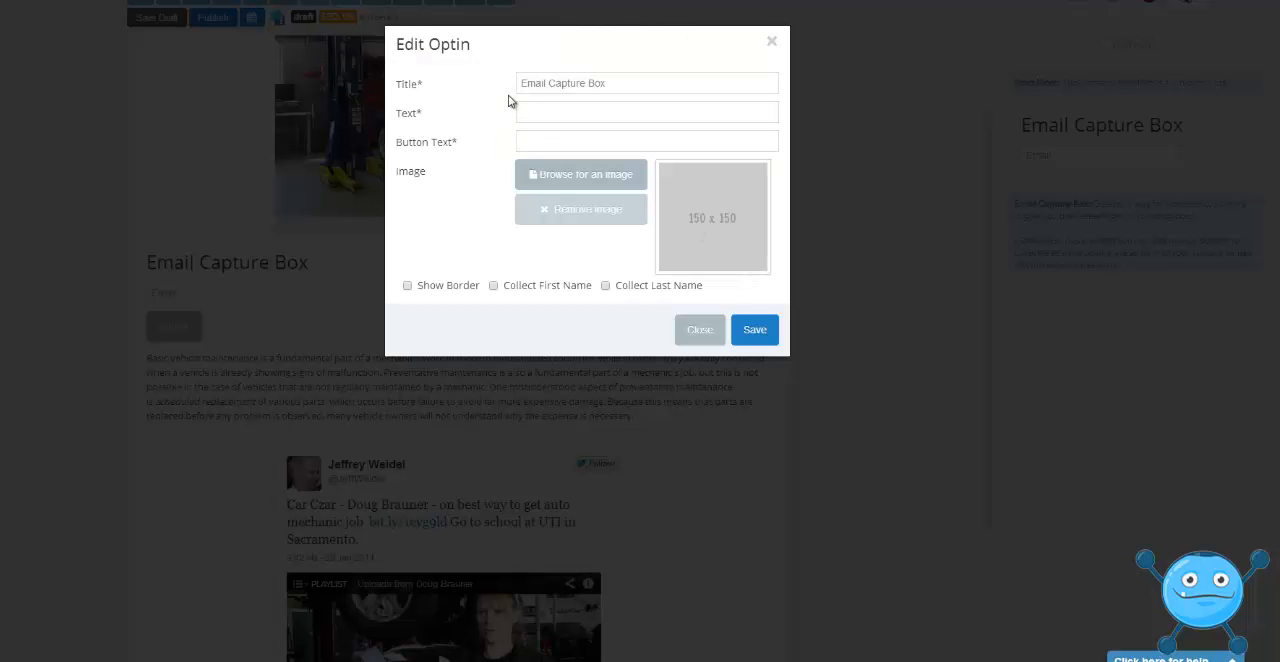
drag(628, 82, 446, 62)
text(Ente)
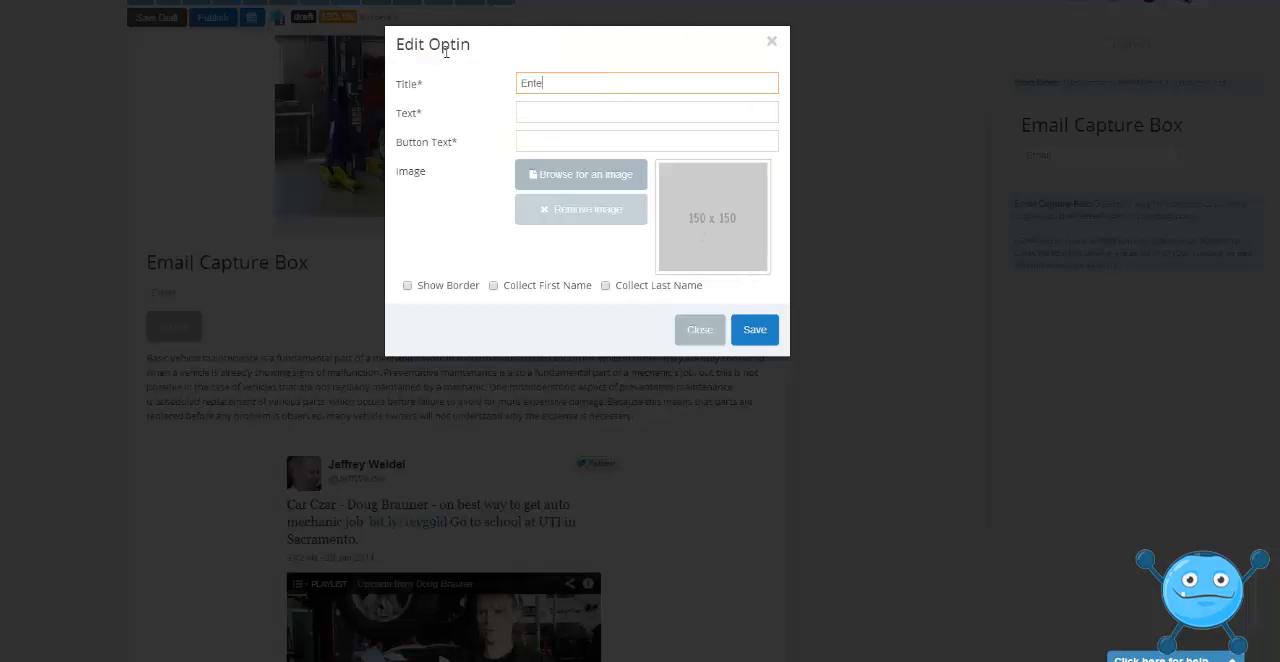
text(r you email address)
click(408, 287)
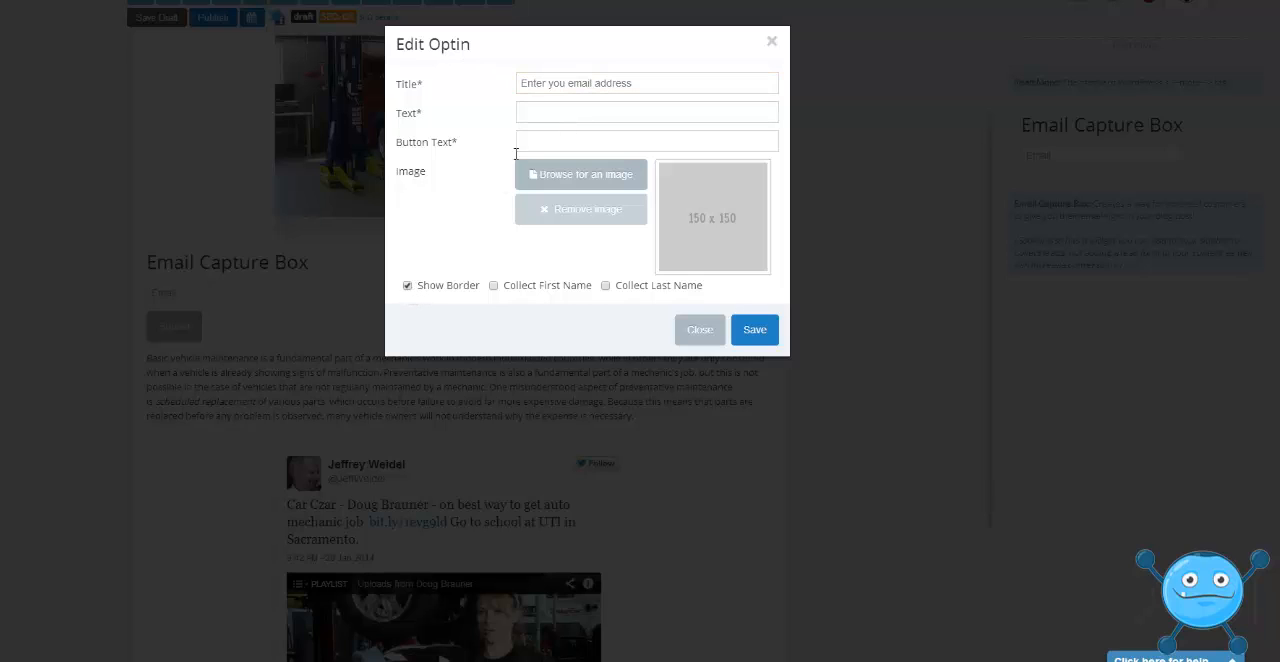
click(545, 113)
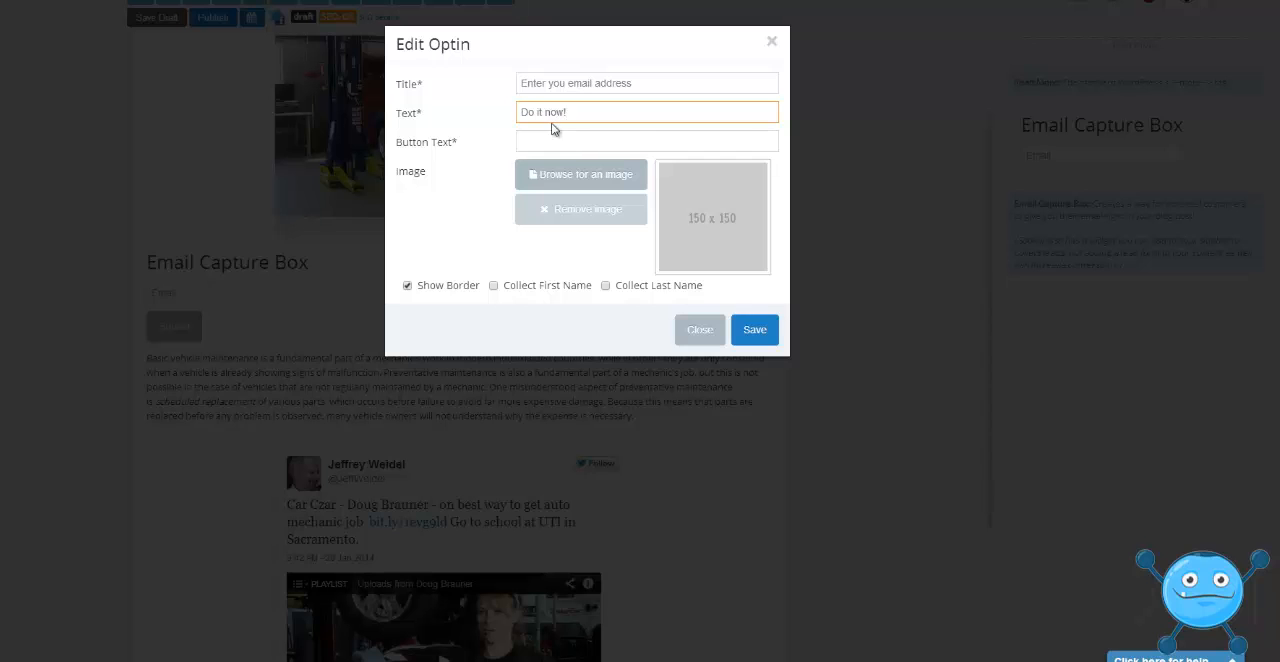
click(548, 136)
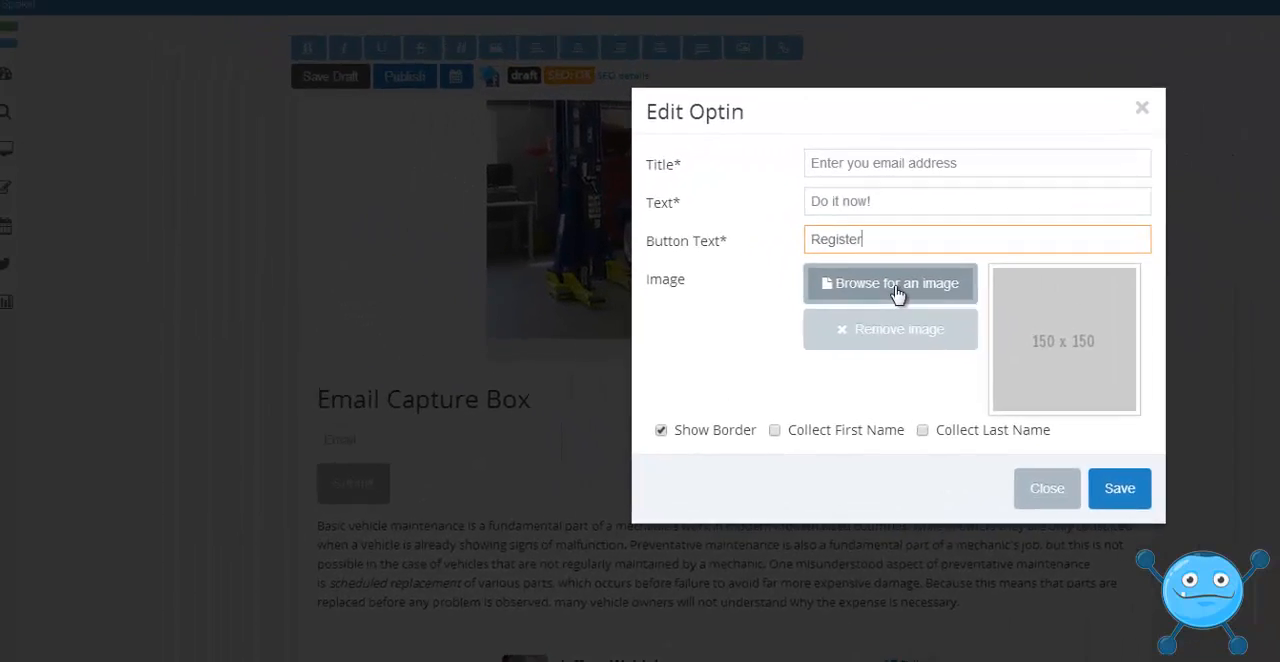
click(581, 178)
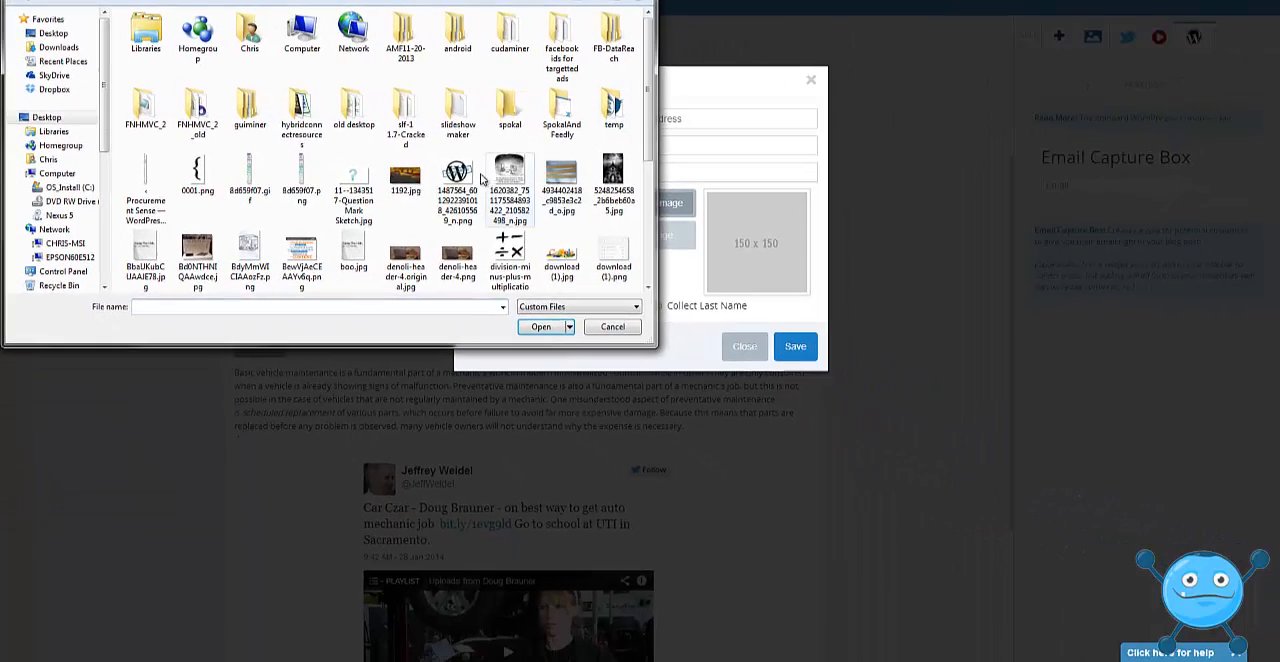
click(468, 182)
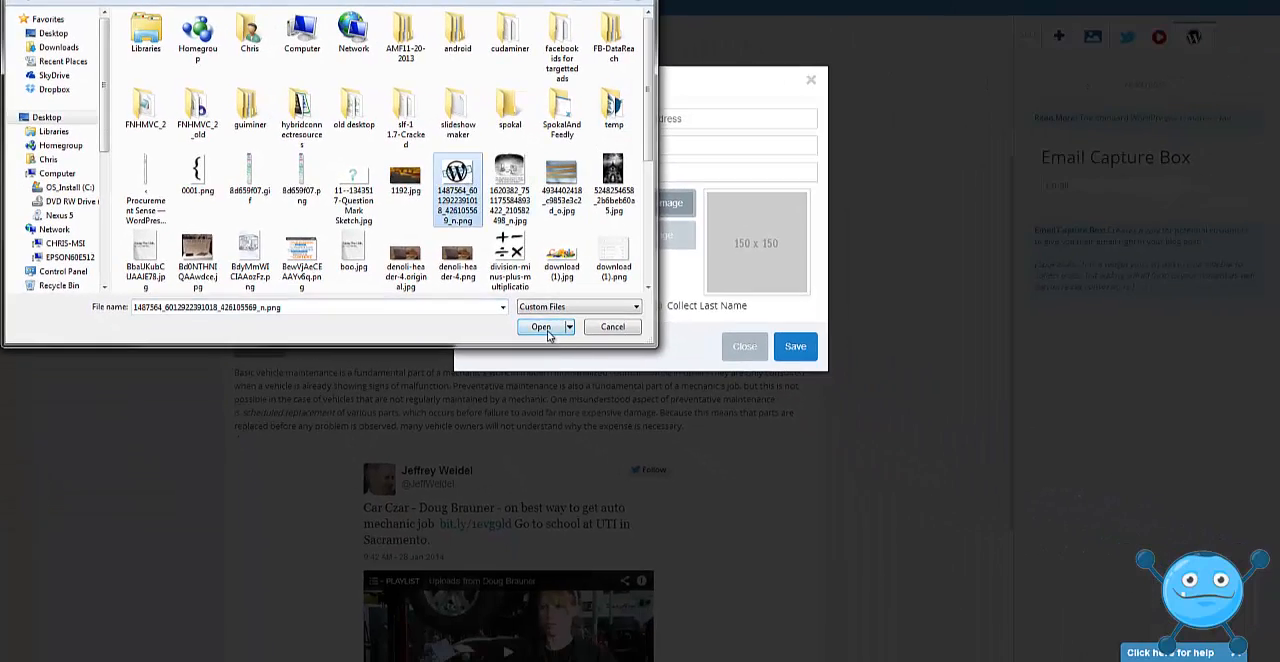
click(540, 327)
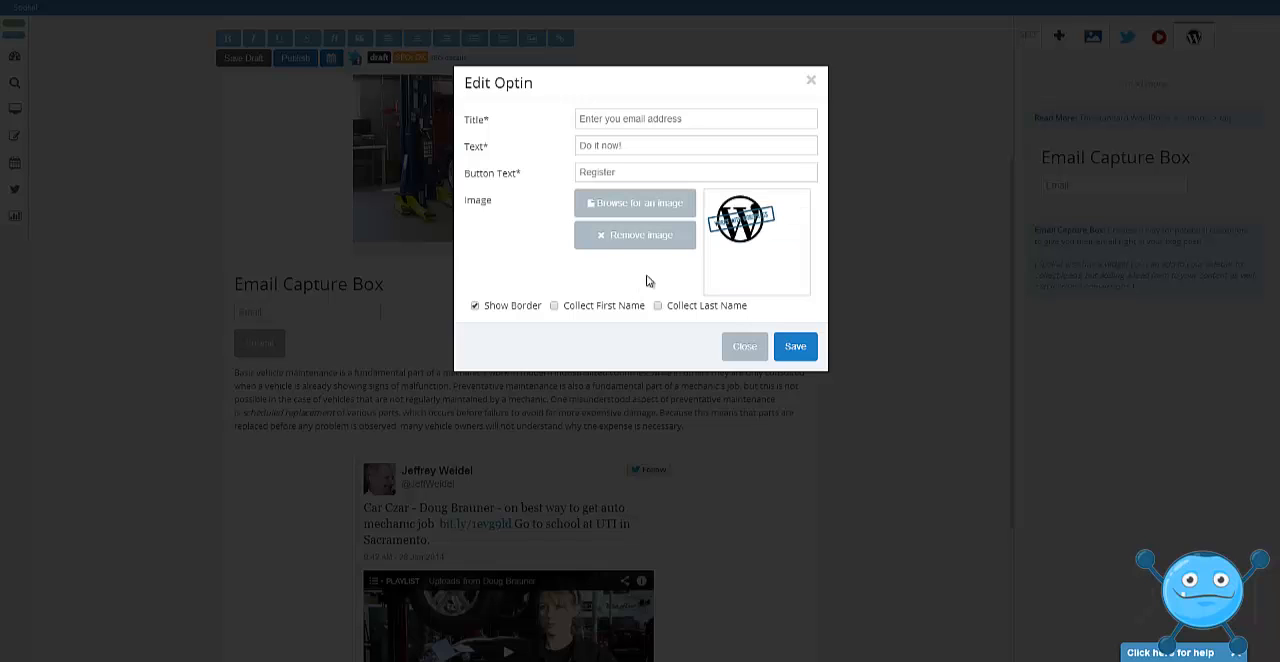
click(795, 347)
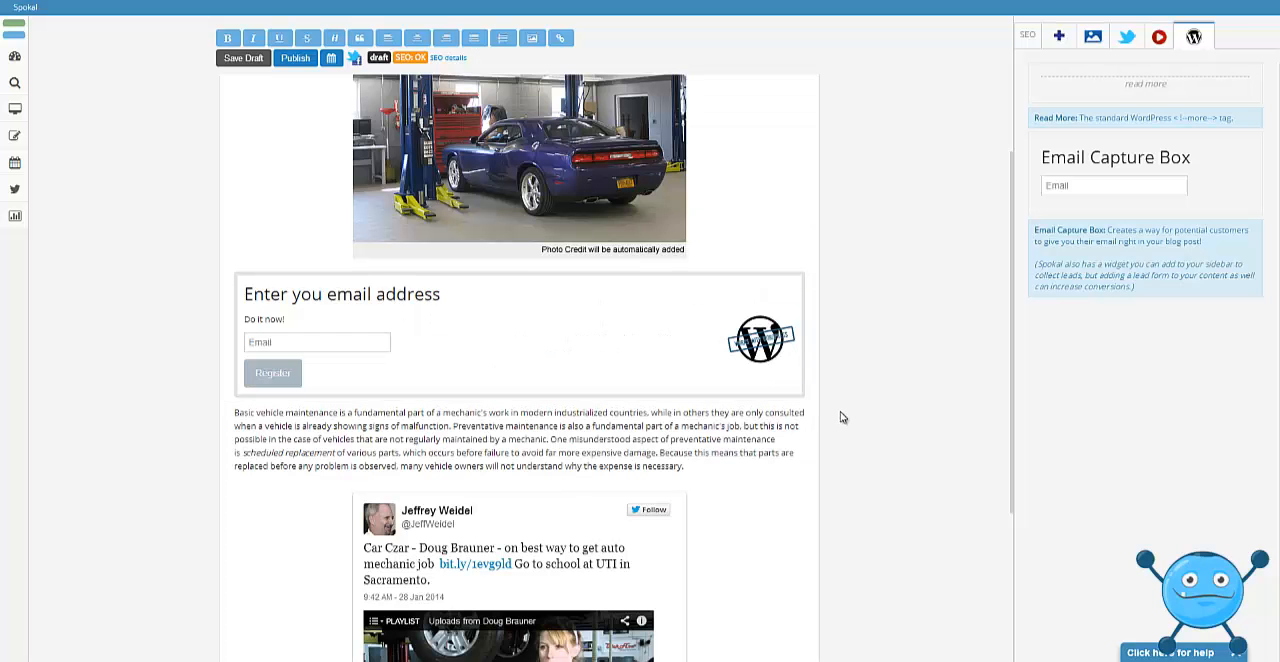
Check the SEO suggestions and change the post's search description to "Auto mechanic services - the best in Vancouver.".
drag(1012, 300, 971, 161)
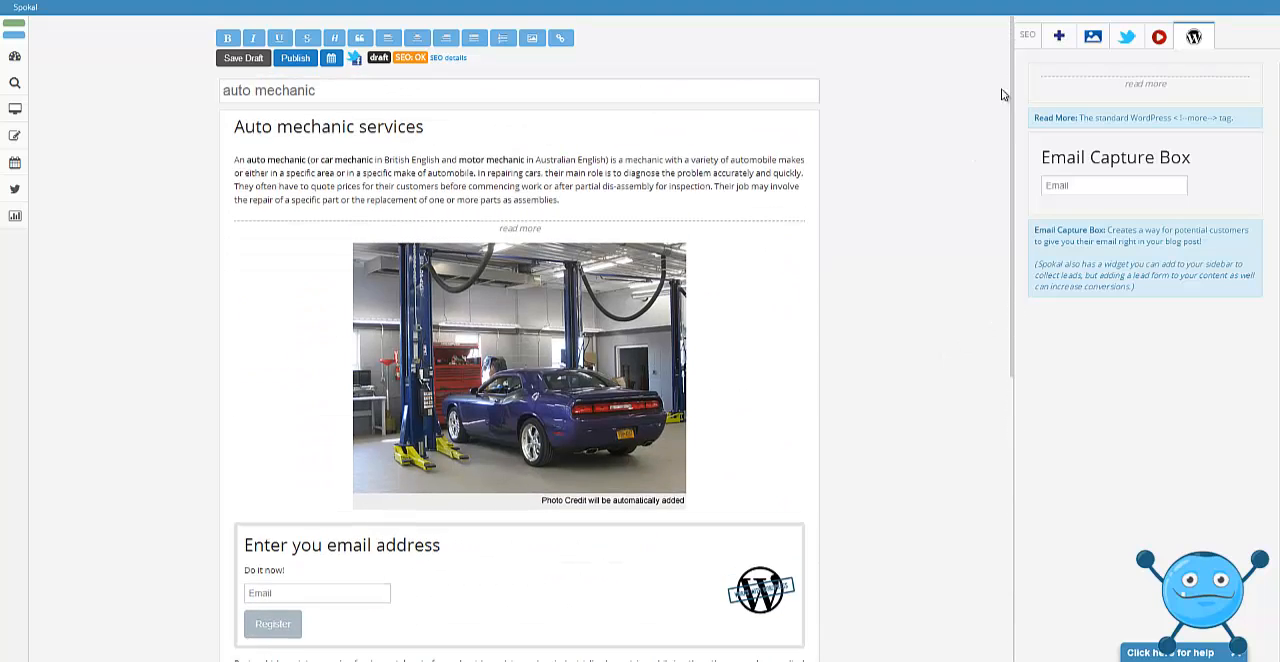
click(1025, 37)
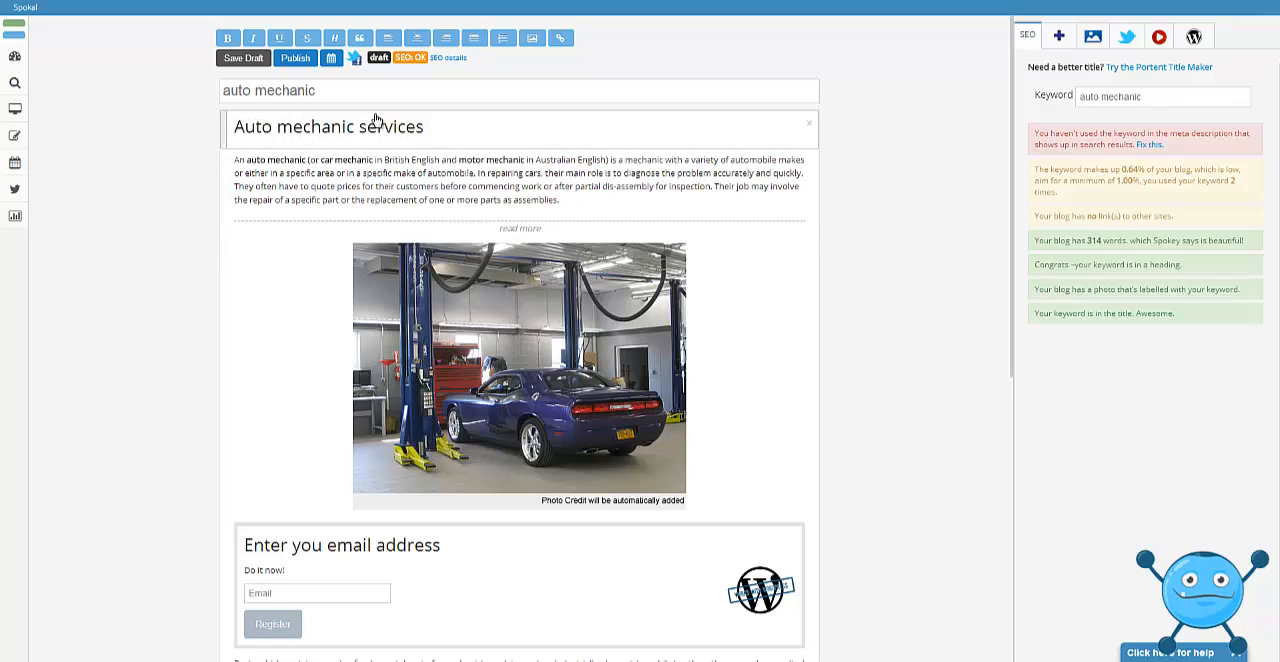
click(354, 58)
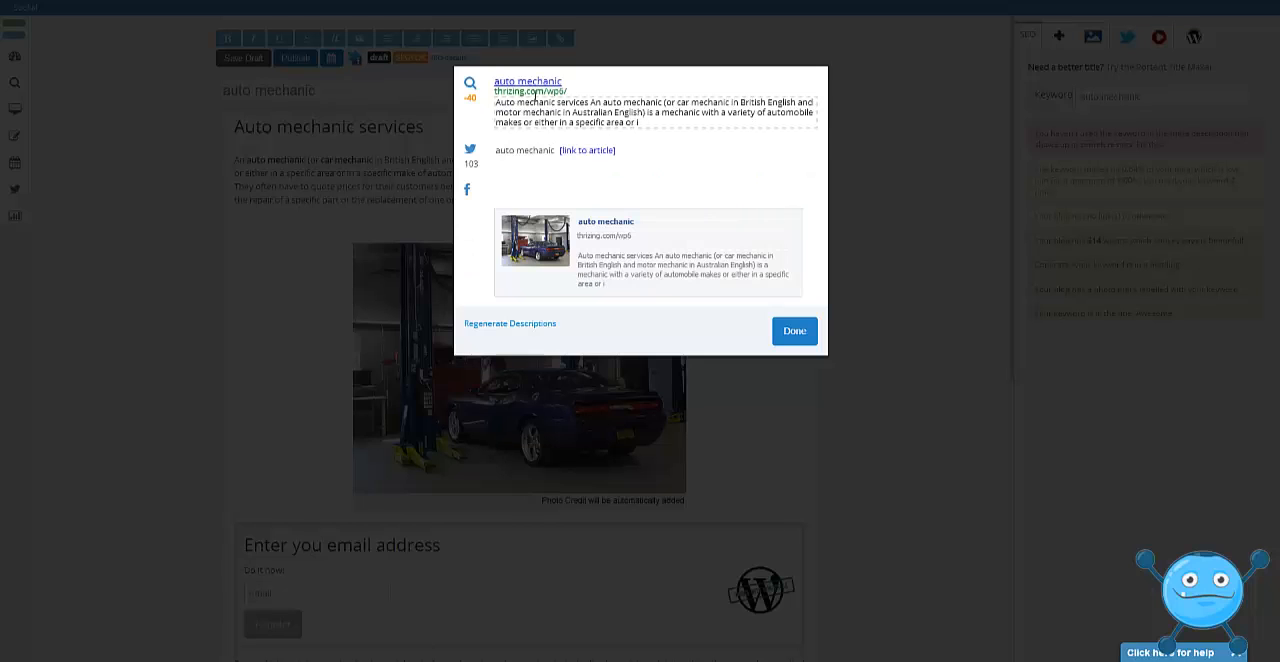
drag(650, 125, 502, 110)
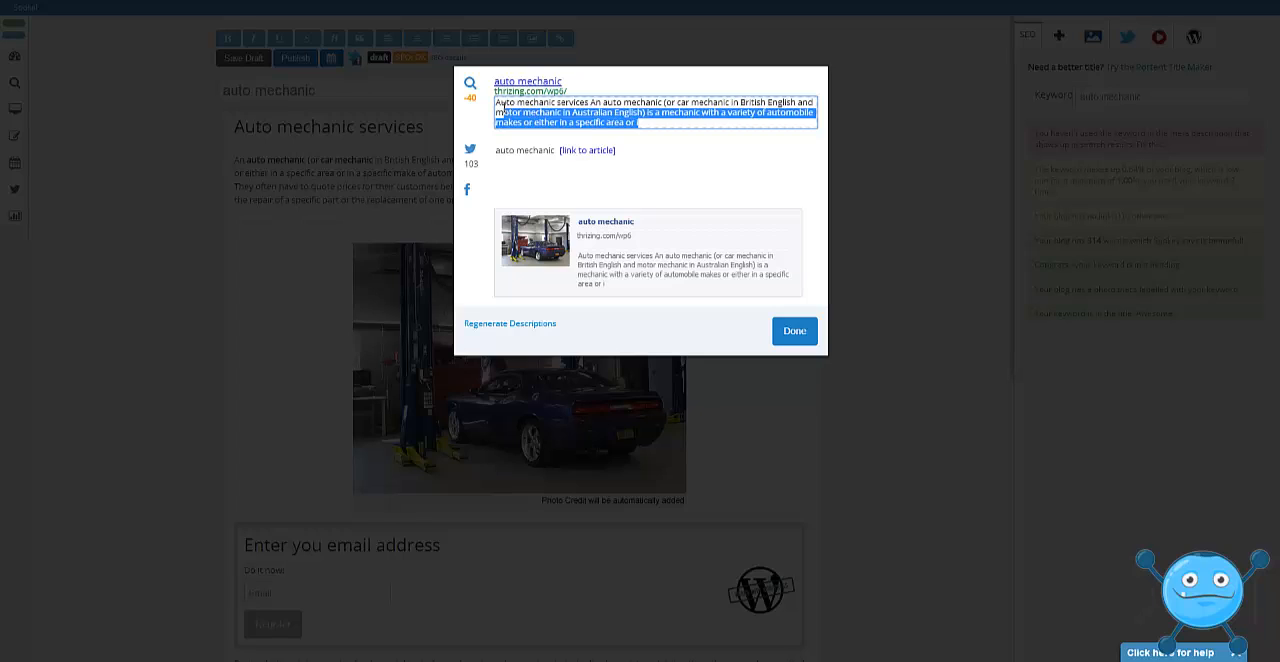
click(627, 120)
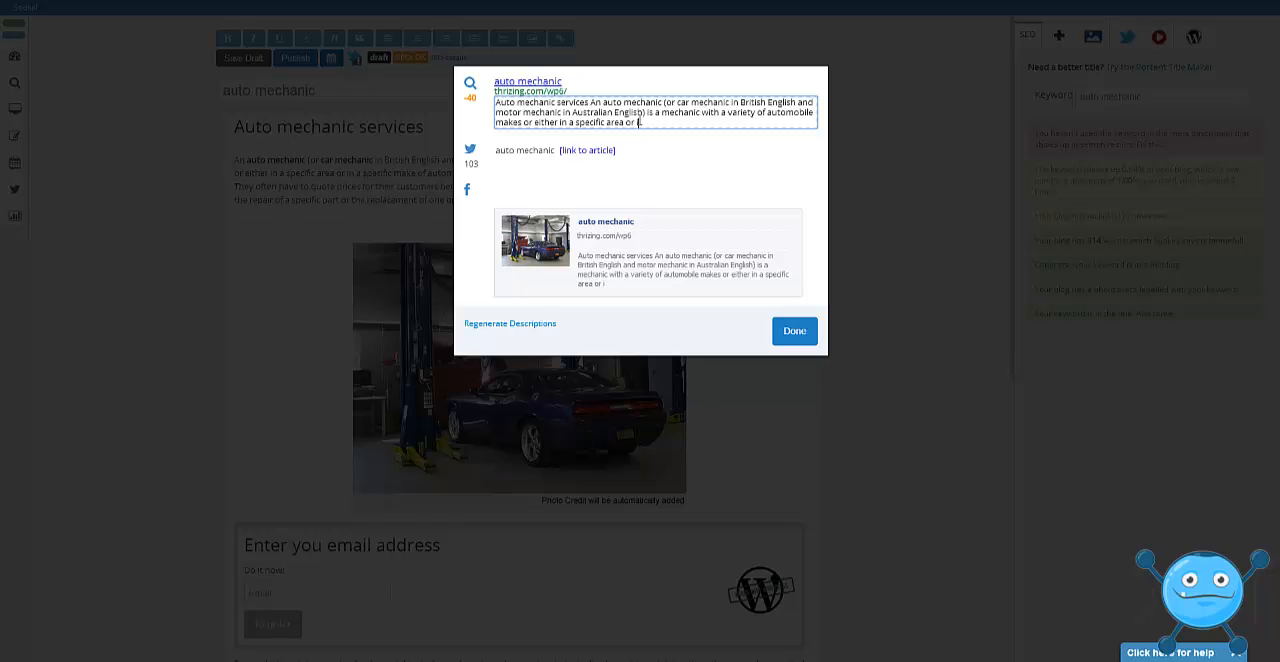
drag(638, 122, 590, 103)
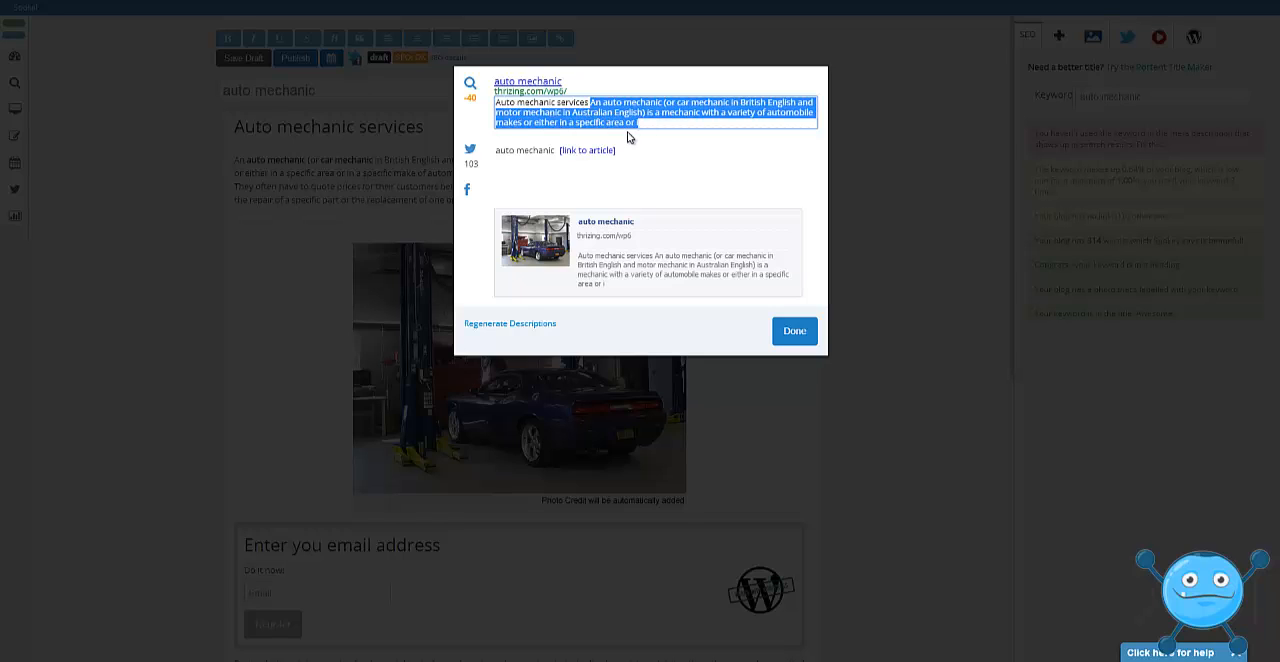
key(BackSpace)
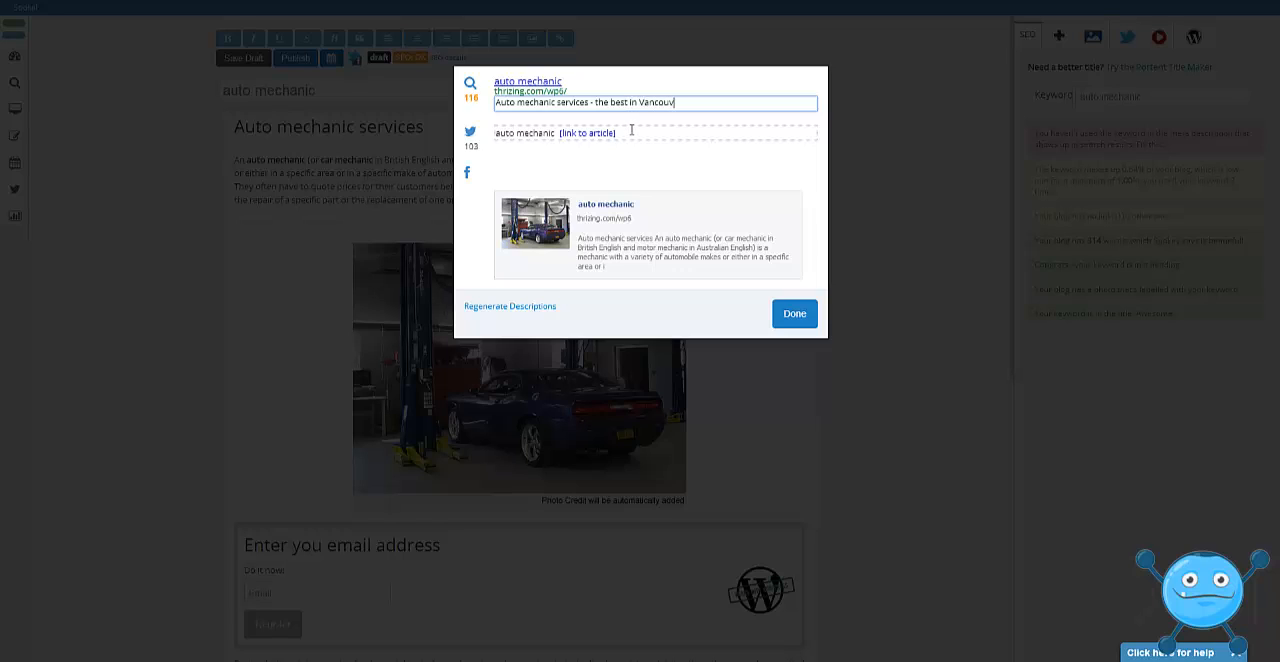
Extend the Twitter message to read "auto mechanic services - check us out" before the article link.
click(555, 133)
text(services - chec)
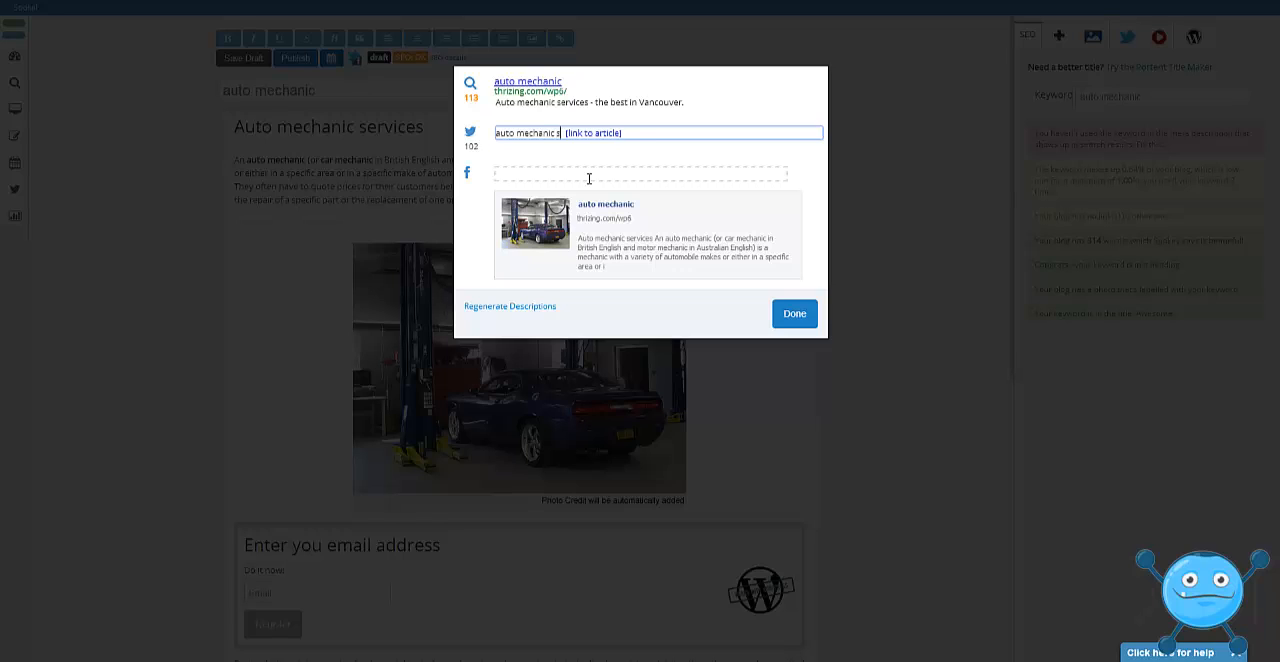
text(k us out)
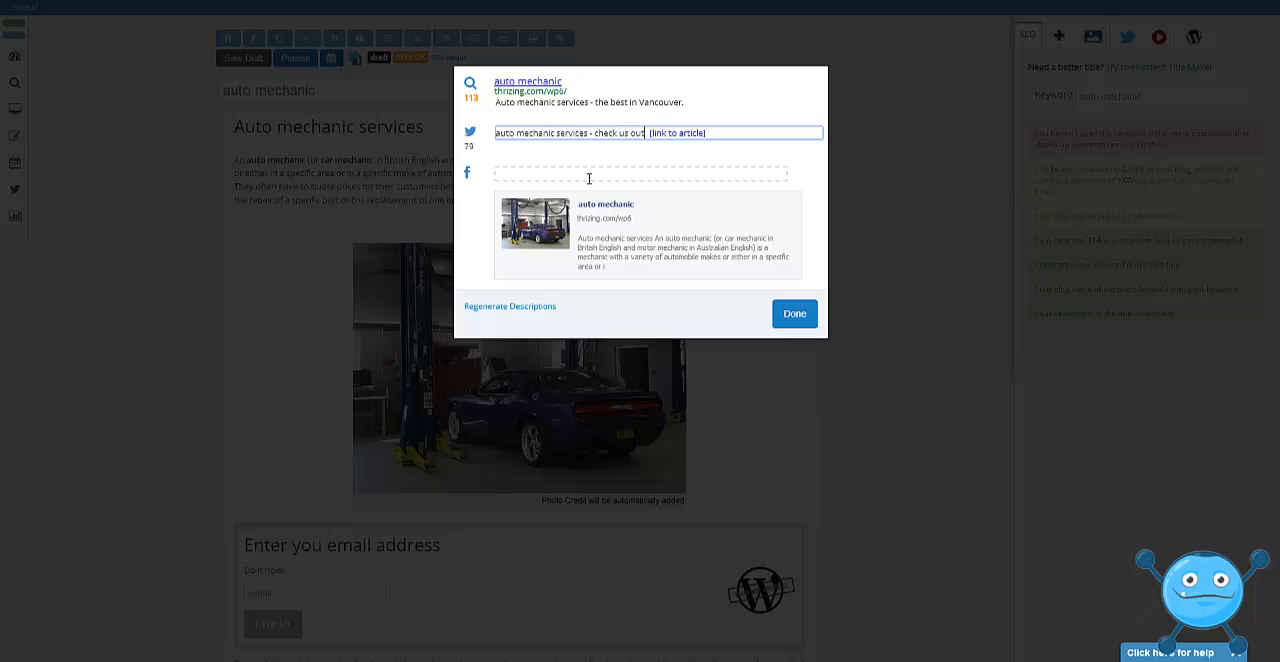
Enter the Facebook message "the best car mechanic services in Vancouver" and open the Facebook preview's title for editing.
click(575, 177)
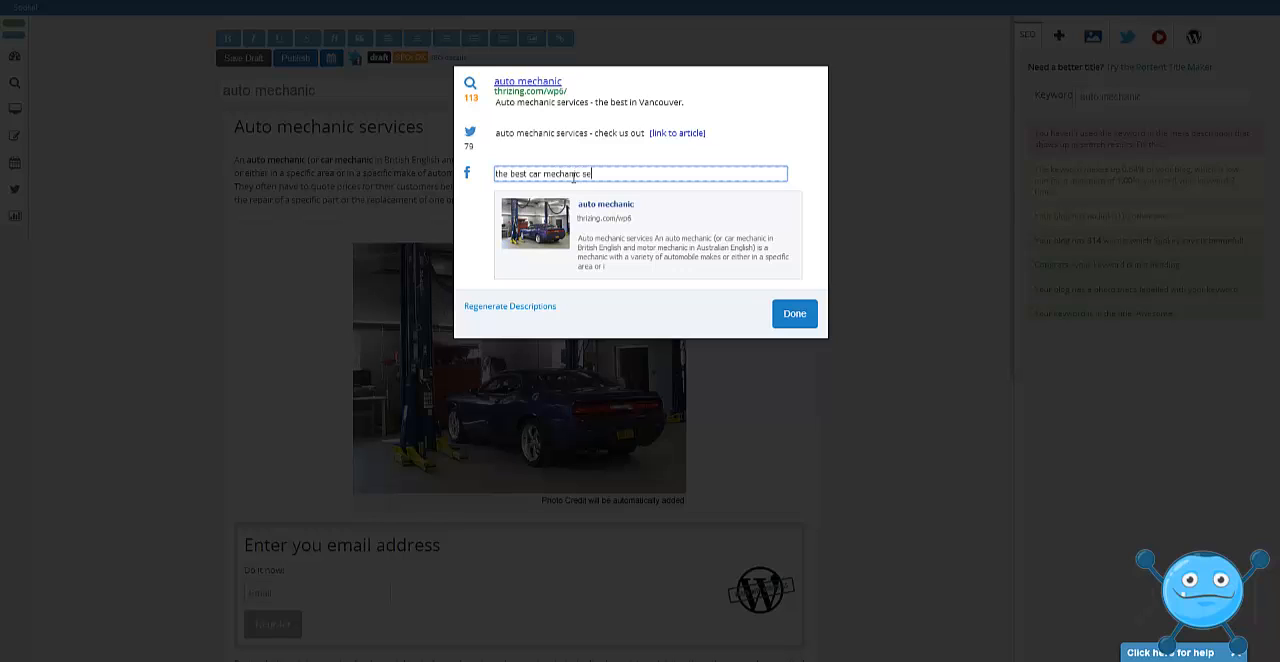
text(the best car mechanic services in Vancouver)
click(600, 205)
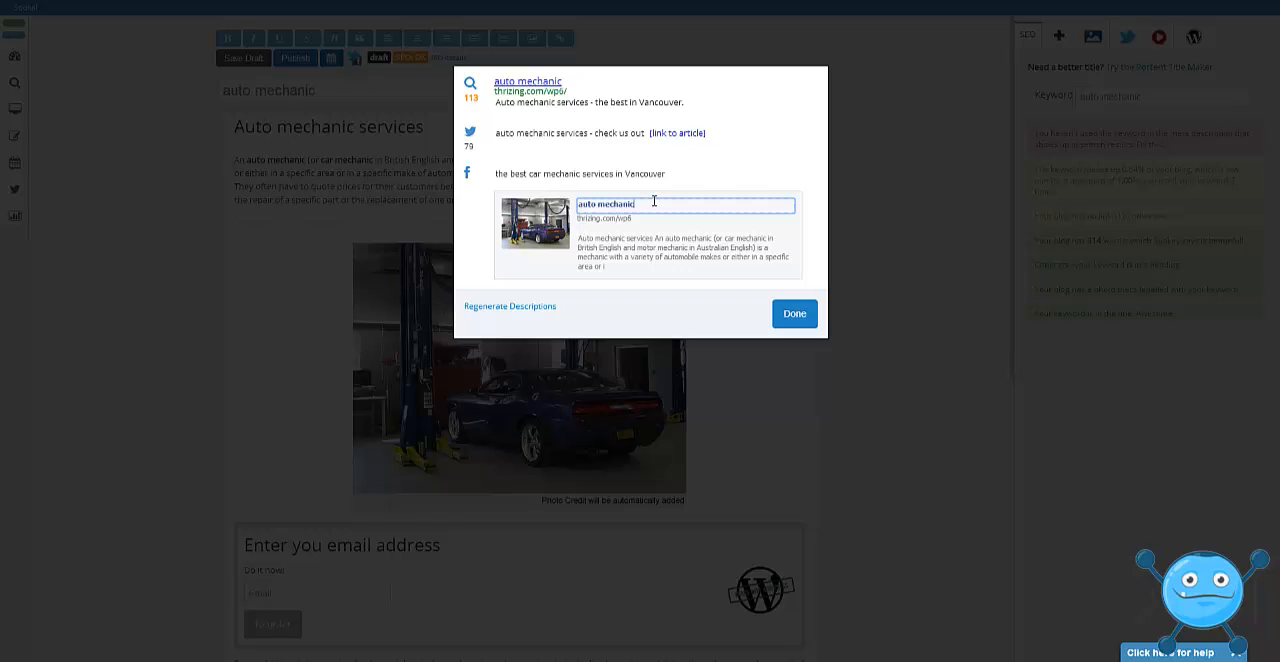
Change the Facebook preview title to "auto mechanic Vancouver" and finish editing the search and social descriptions.
text(Vancouver)
click(642, 251)
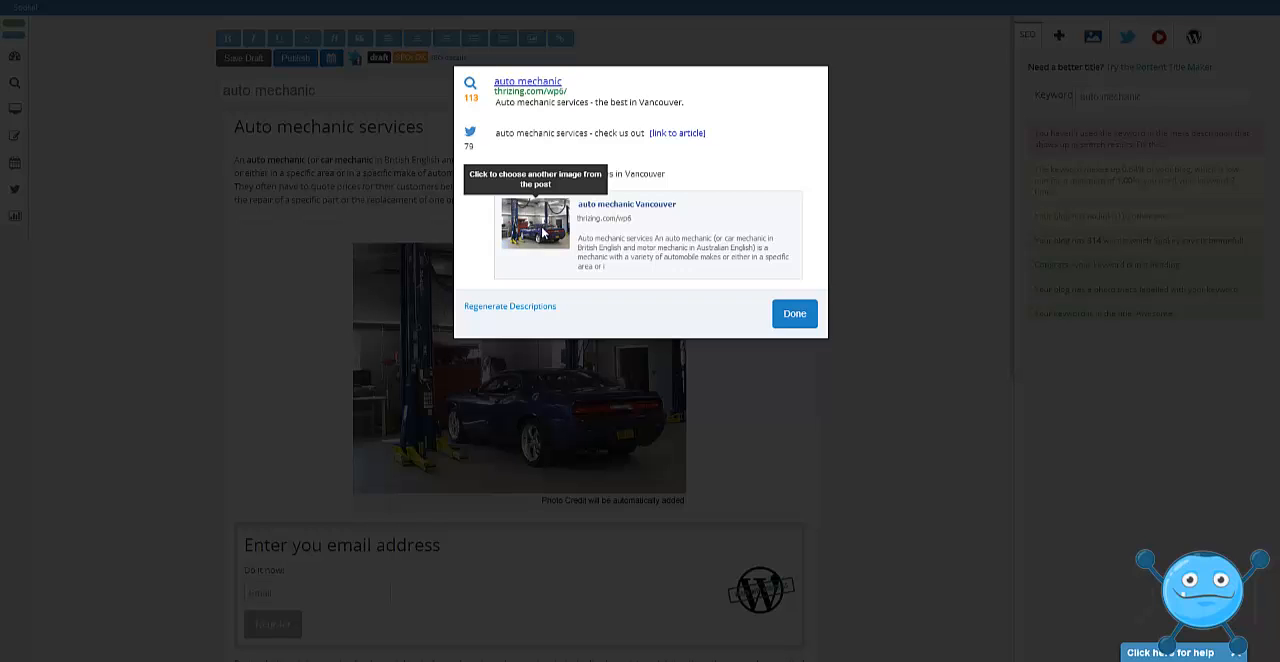
click(795, 315)
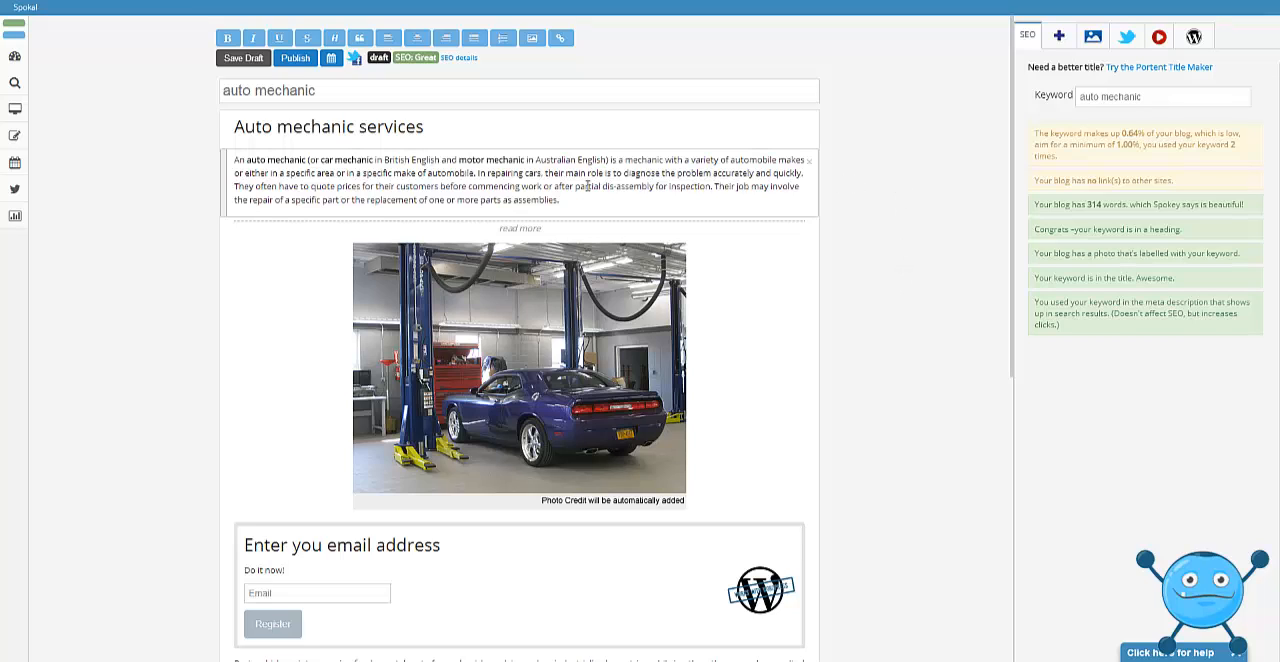
Publish the "auto mechanic" post and refresh the wp6 blog's home page in the browser.
drag(543, 187, 596, 187)
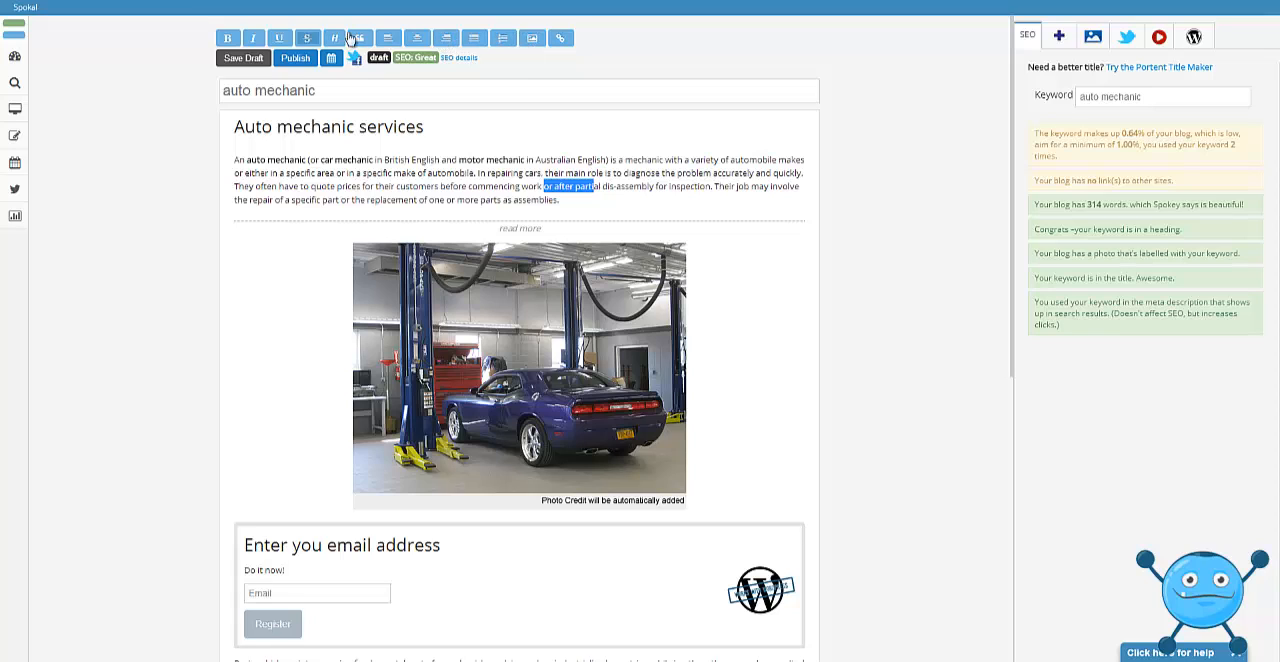
click(295, 58)
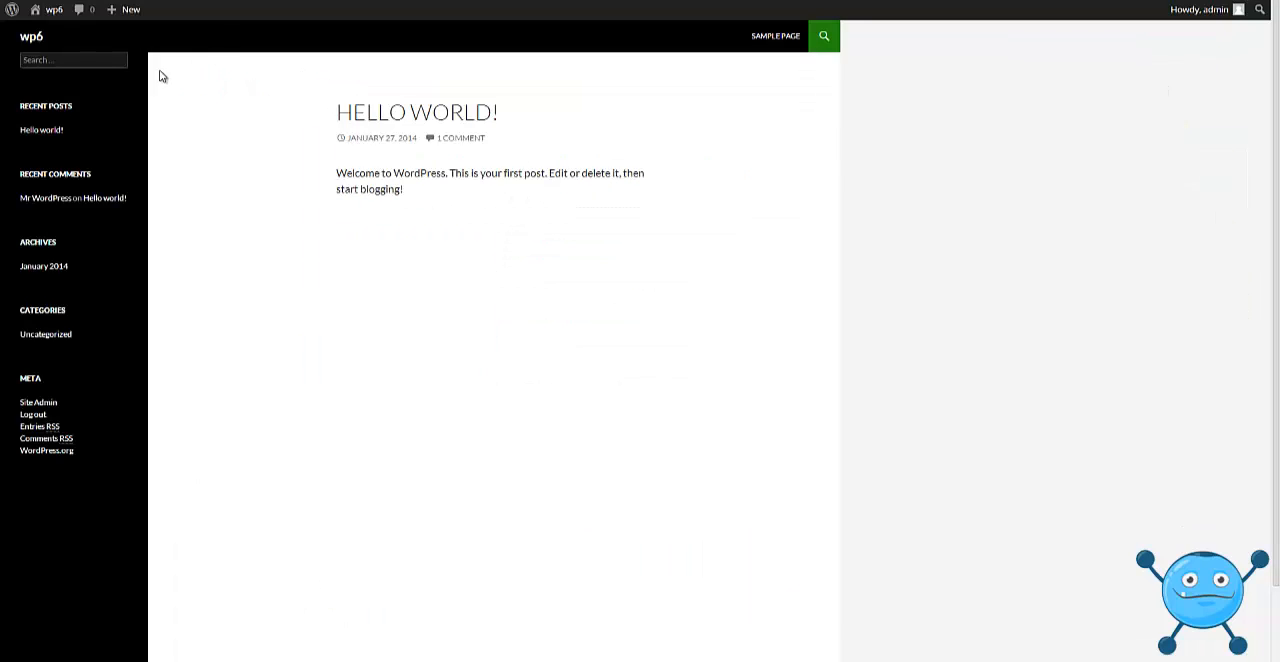
key(F5)
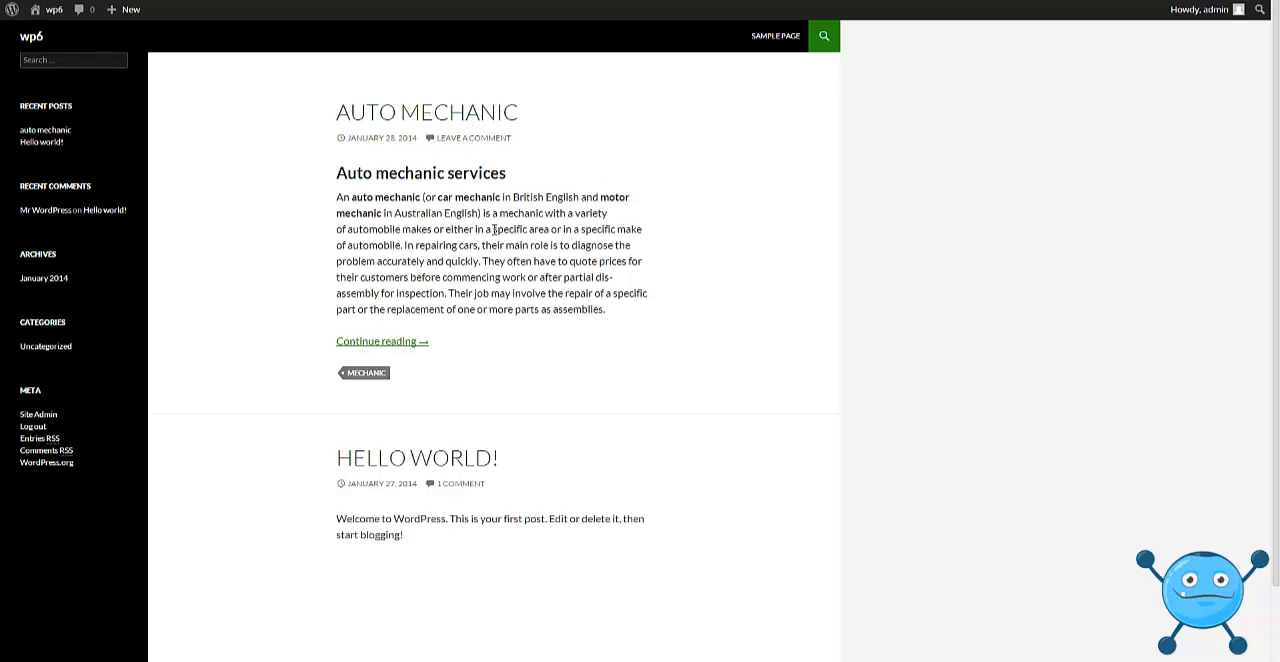
Open the full "auto mechanic" article on the blog and examine its photo, email capture box, embedded tweet and tag.
click(370, 343)
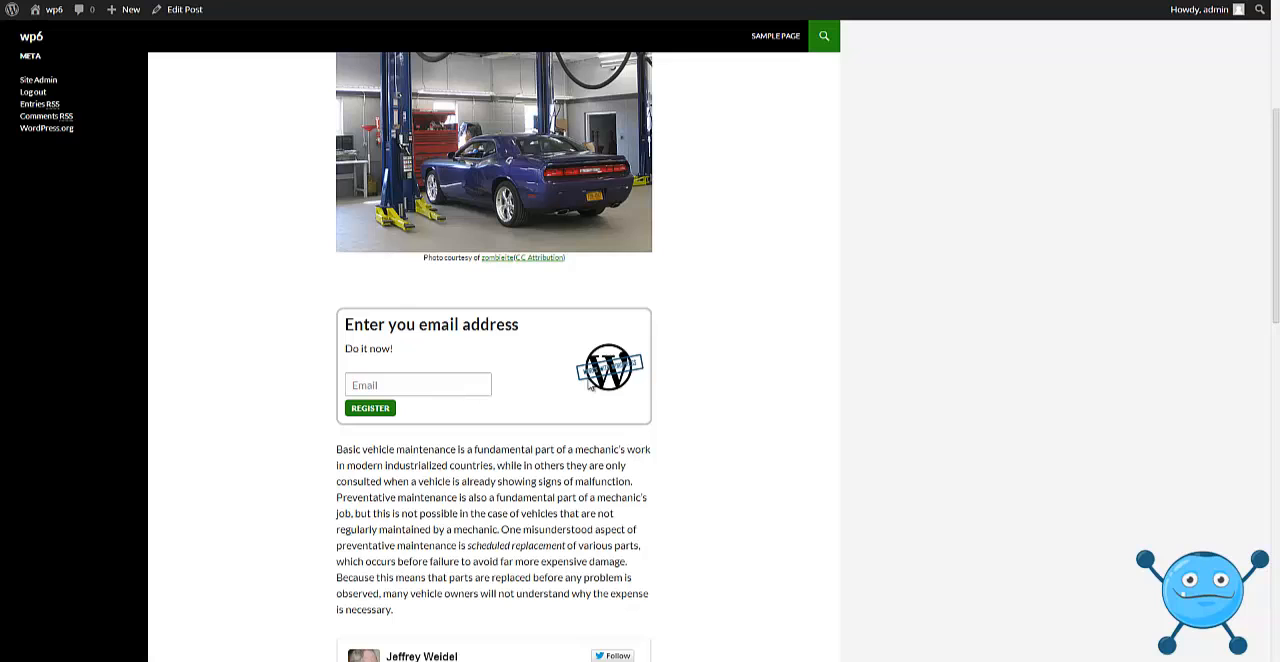
scroll(1273, 315, up, 3)
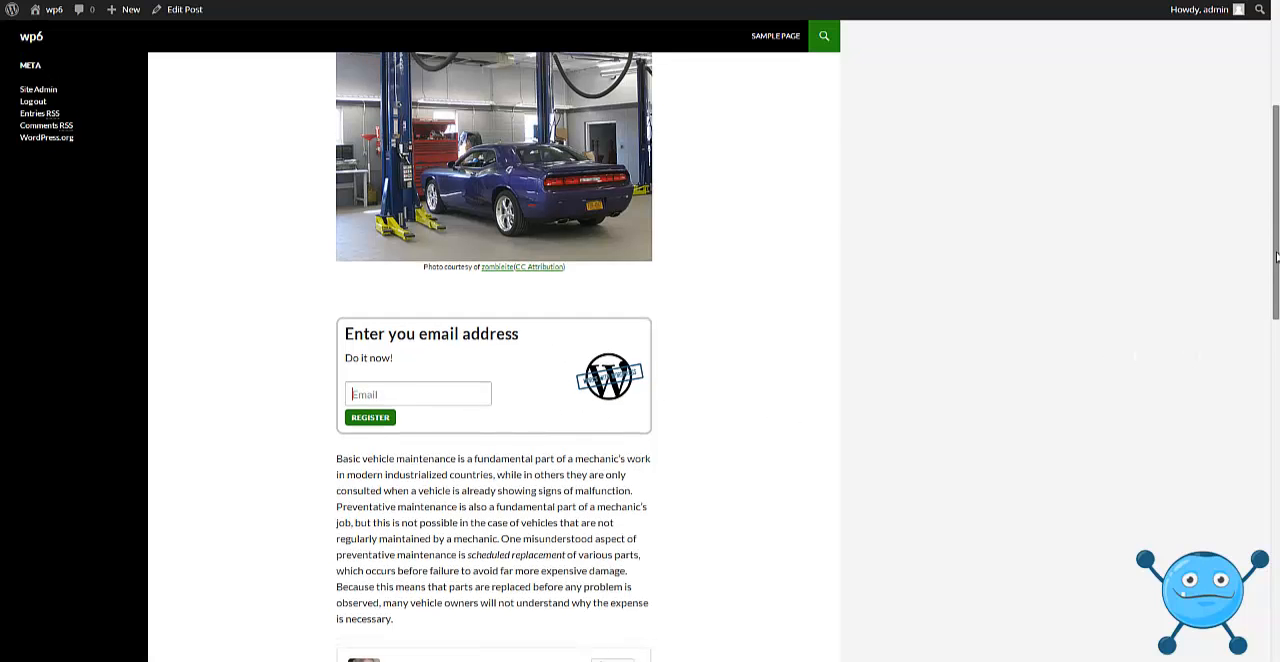
scroll(1258, 308, down, 5)
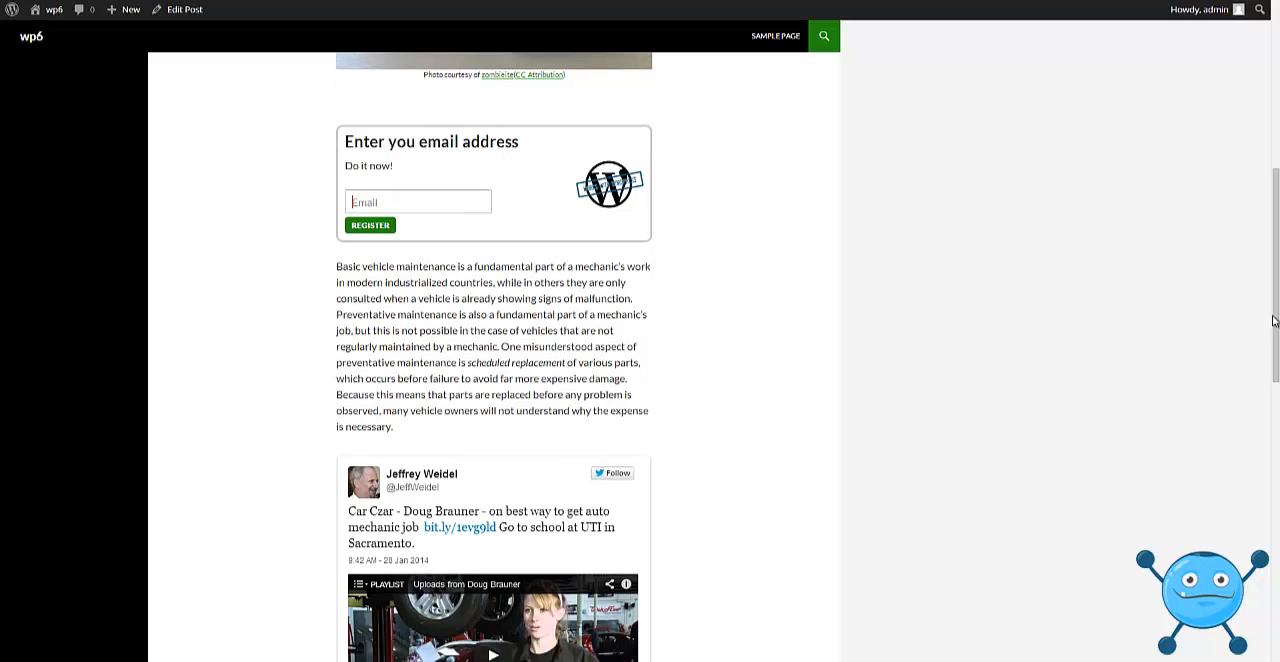
drag(1275, 299, 1250, 111)
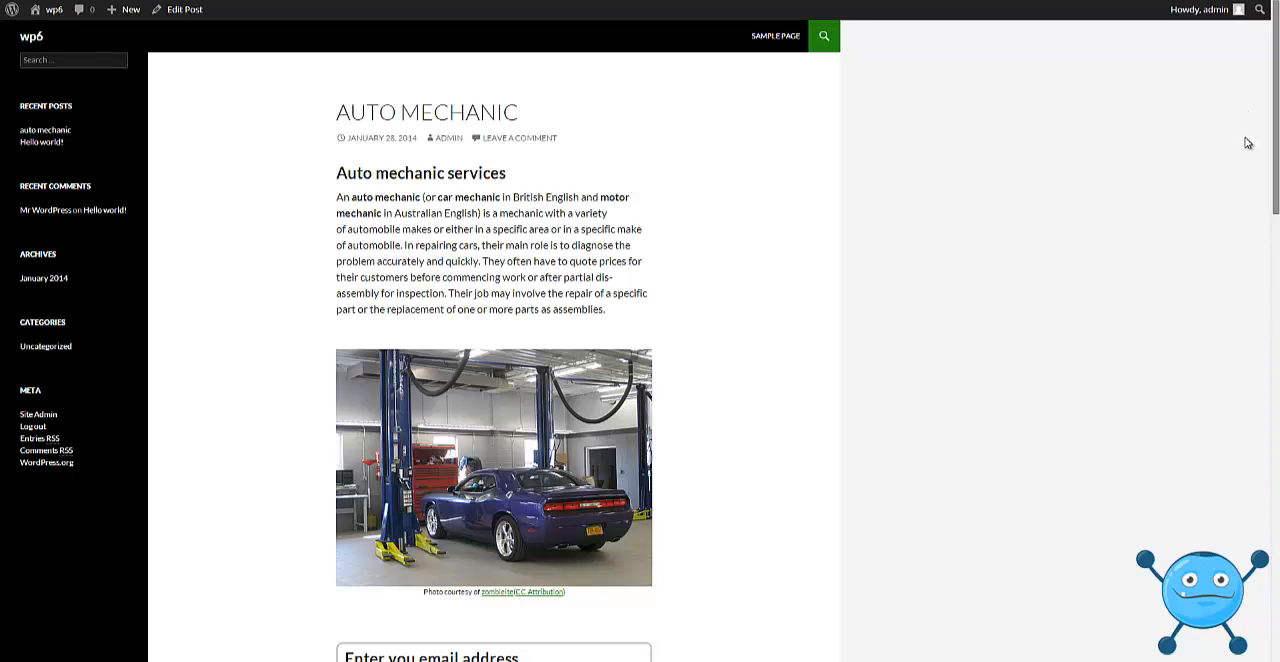
scroll(1257, 286, down, 7)
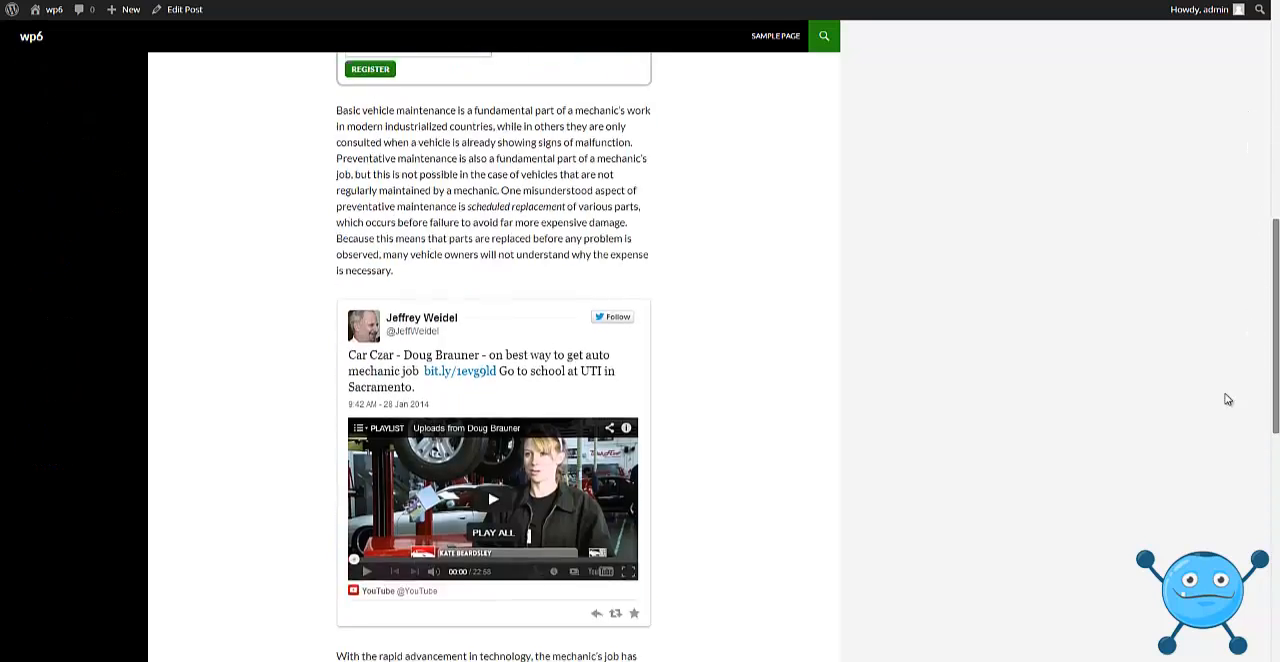
scroll(1228, 399, down, 5)
scroll(1240, 420, up, 3)
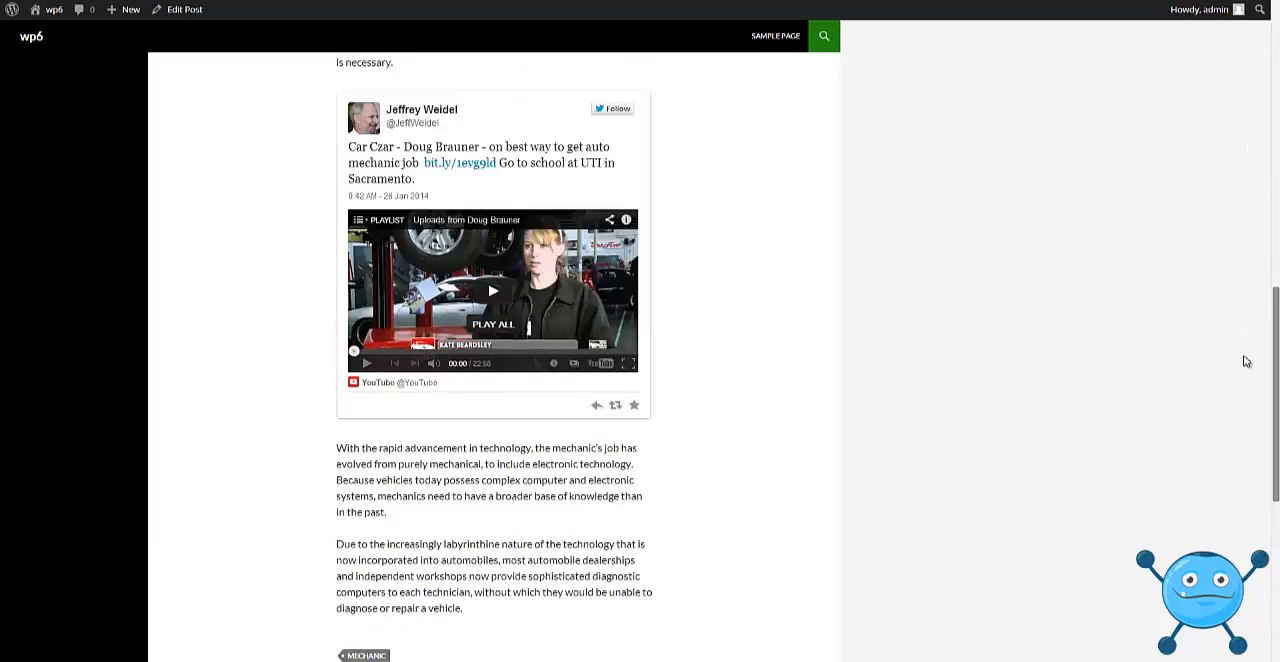
scroll(1246, 361, up, 9)
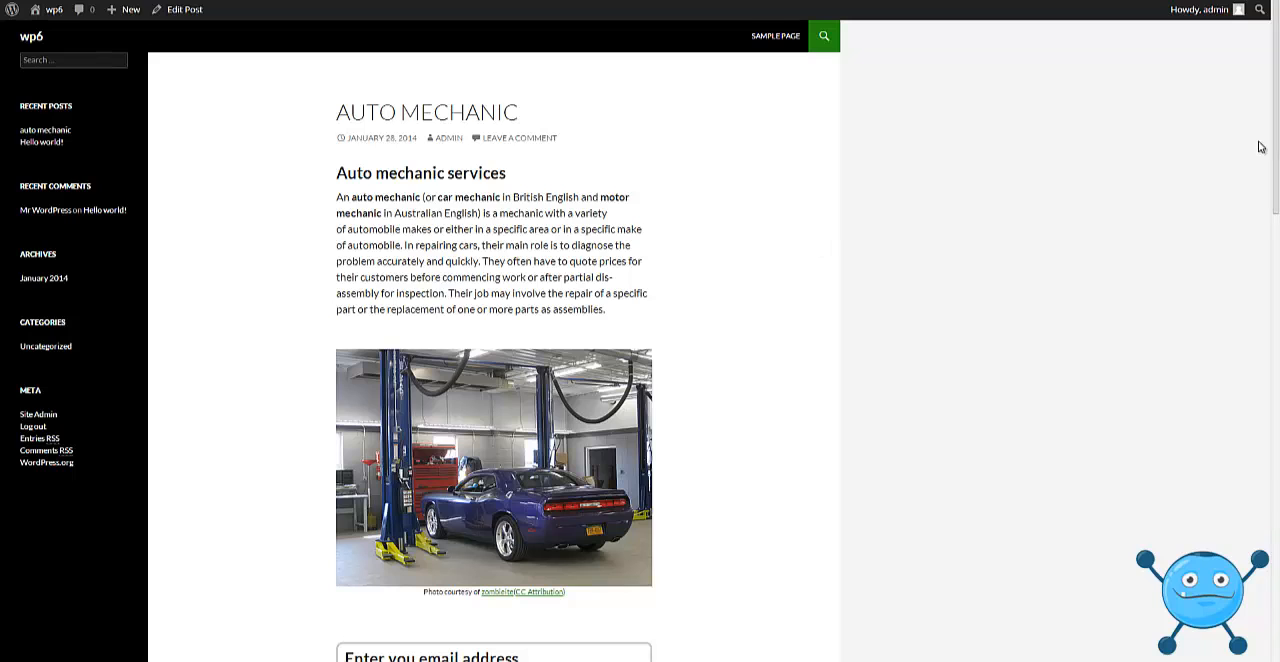
Enter an email address in the published post's capture box and submit the registration.
scroll(1229, 271, down, 5)
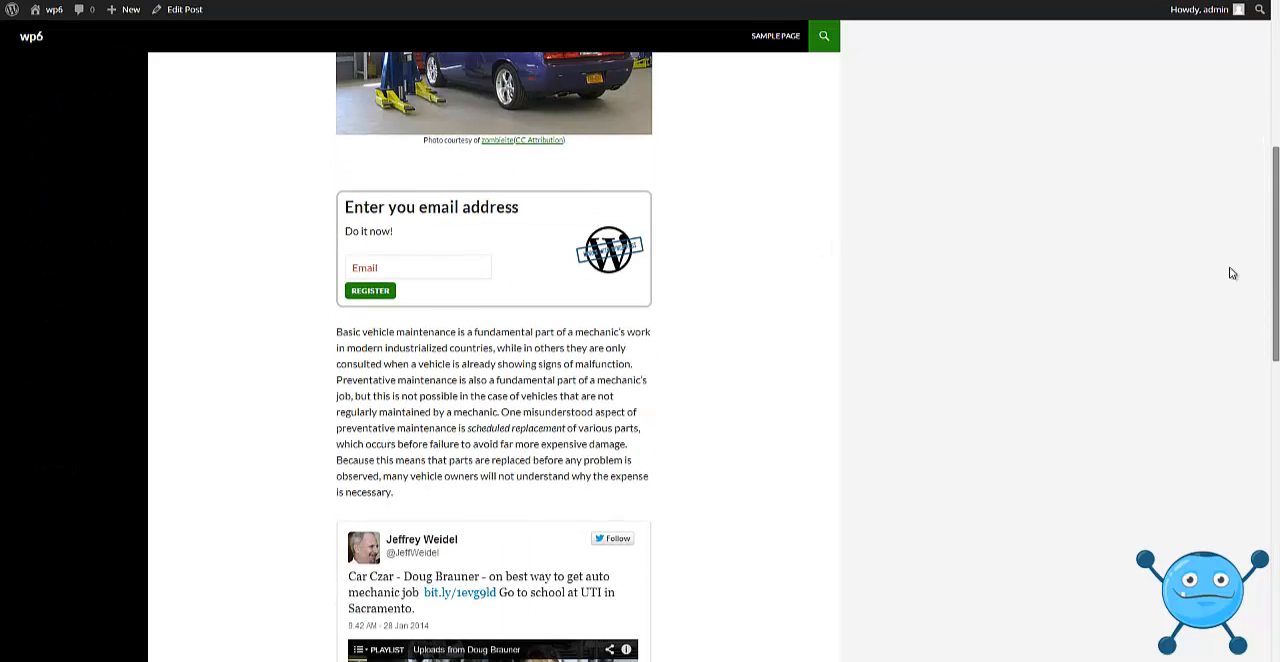
click(445, 266)
text(cemdev)
click(384, 286)
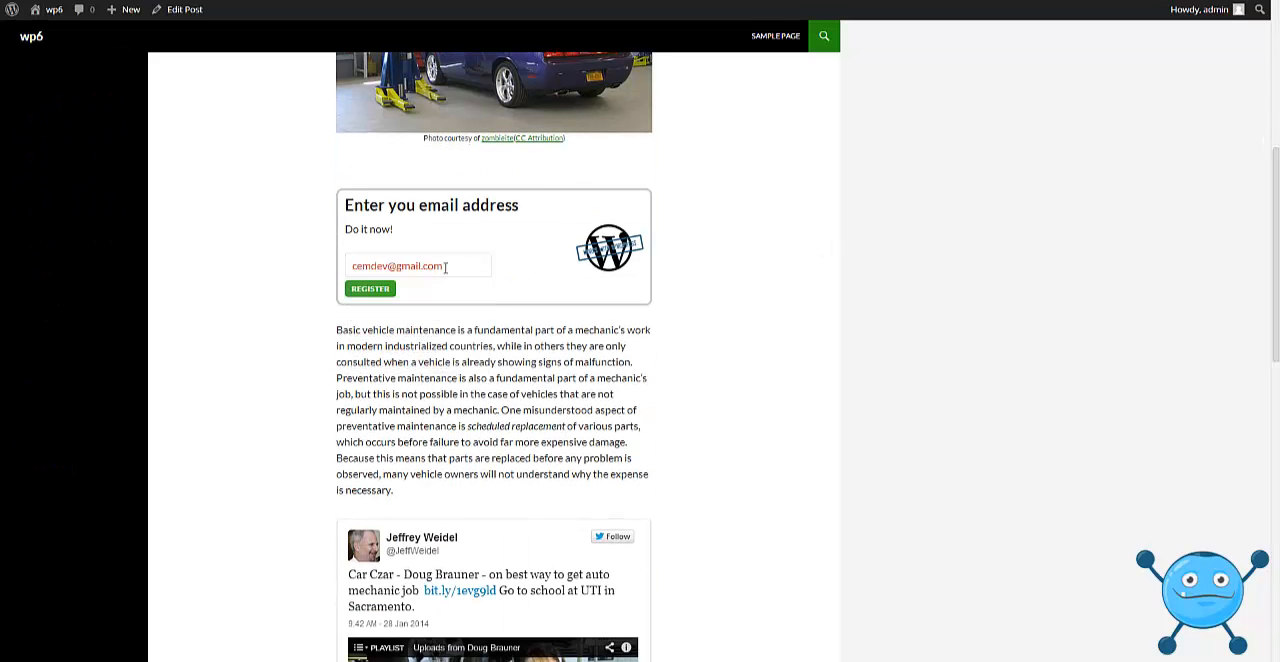
click(381, 296)
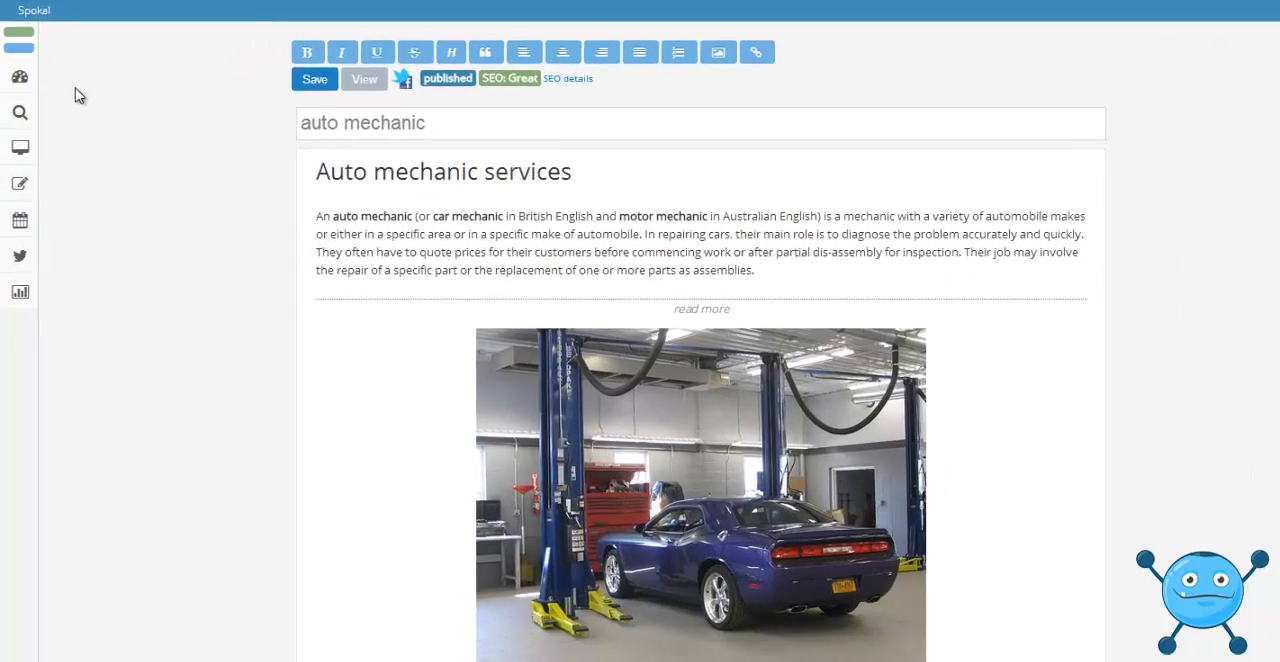
Create a new blog post in Spokal titled "test schedule" with the body text "alskdfjaklsdfjajdsf".
mouse_move(15, 35)
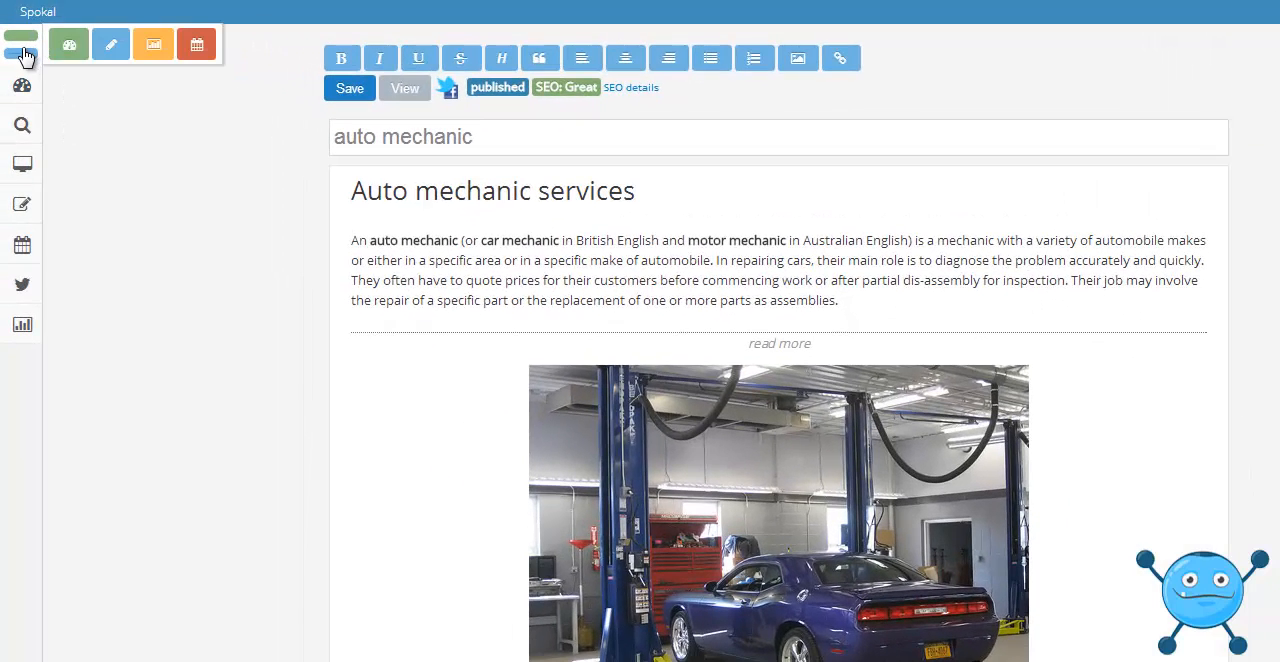
click(113, 55)
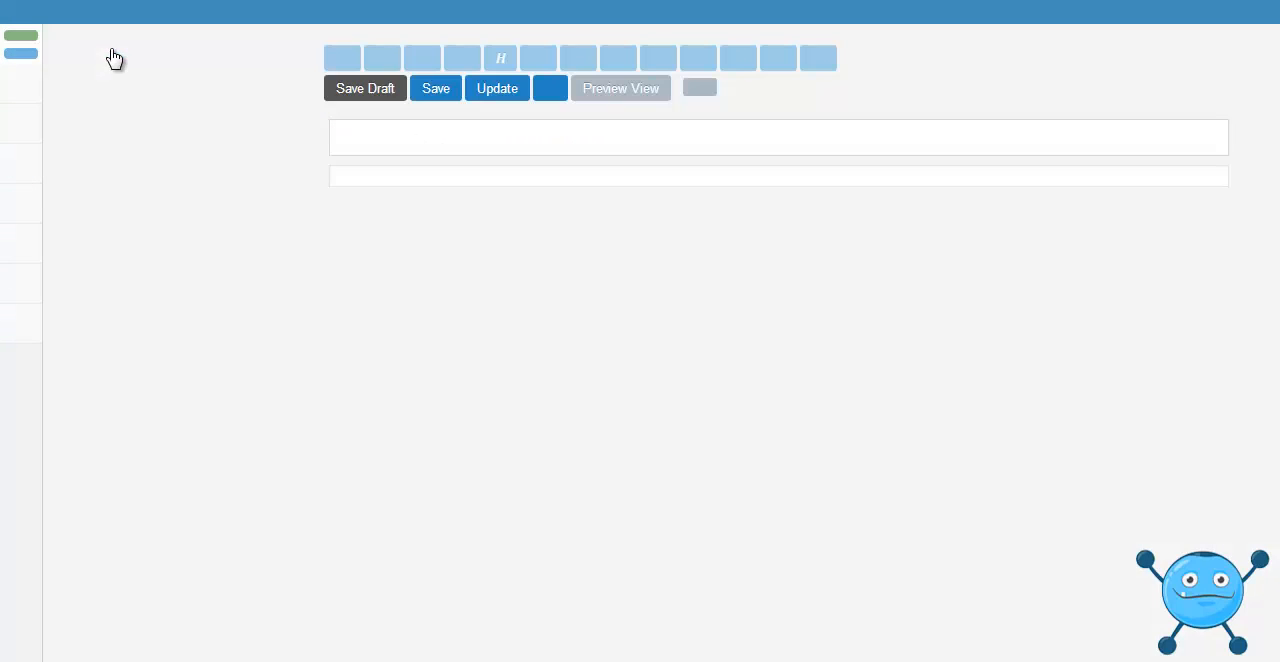
click(548, 139)
text(test schedule)
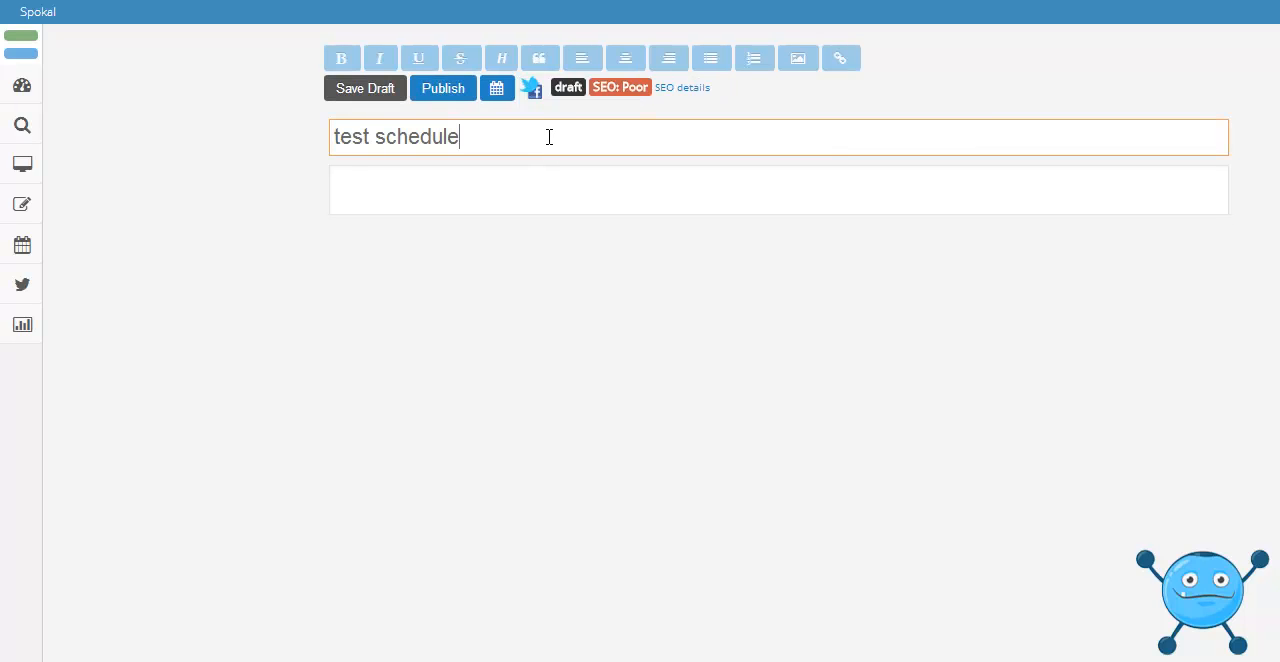
key(Tab)
text(alskdfjaklsdfjajdsf)
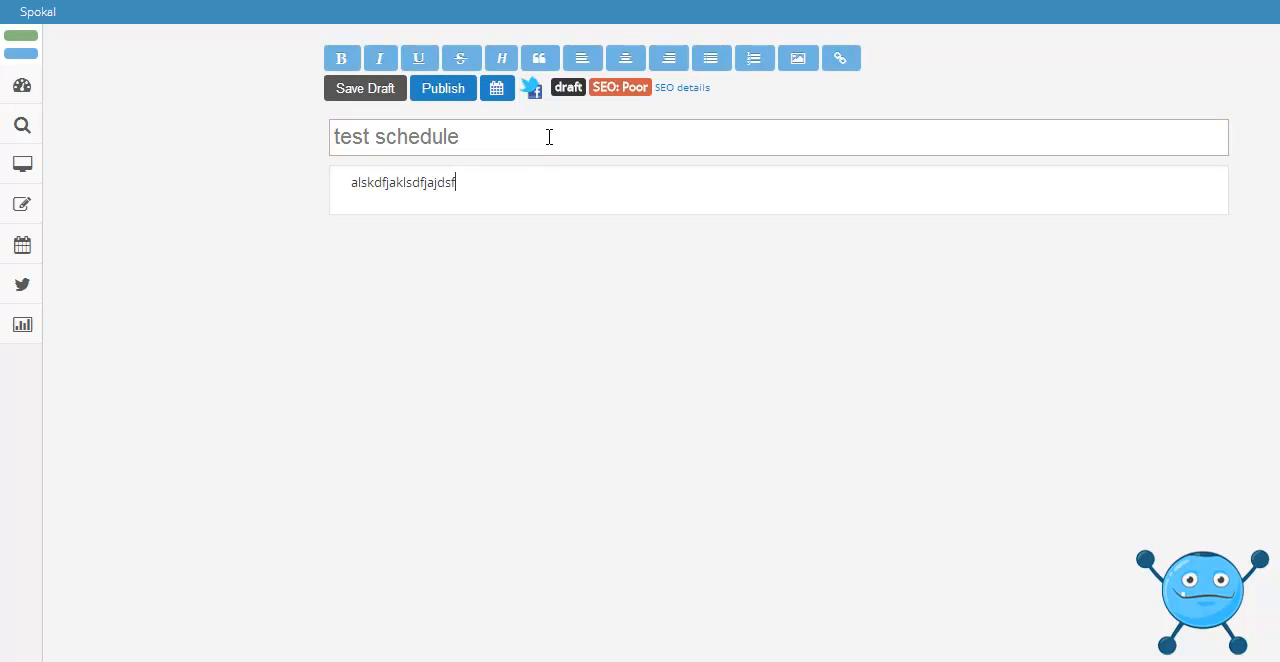
Schedule the "test schedule" post for 30 January 2014 at 14:00.
click(497, 92)
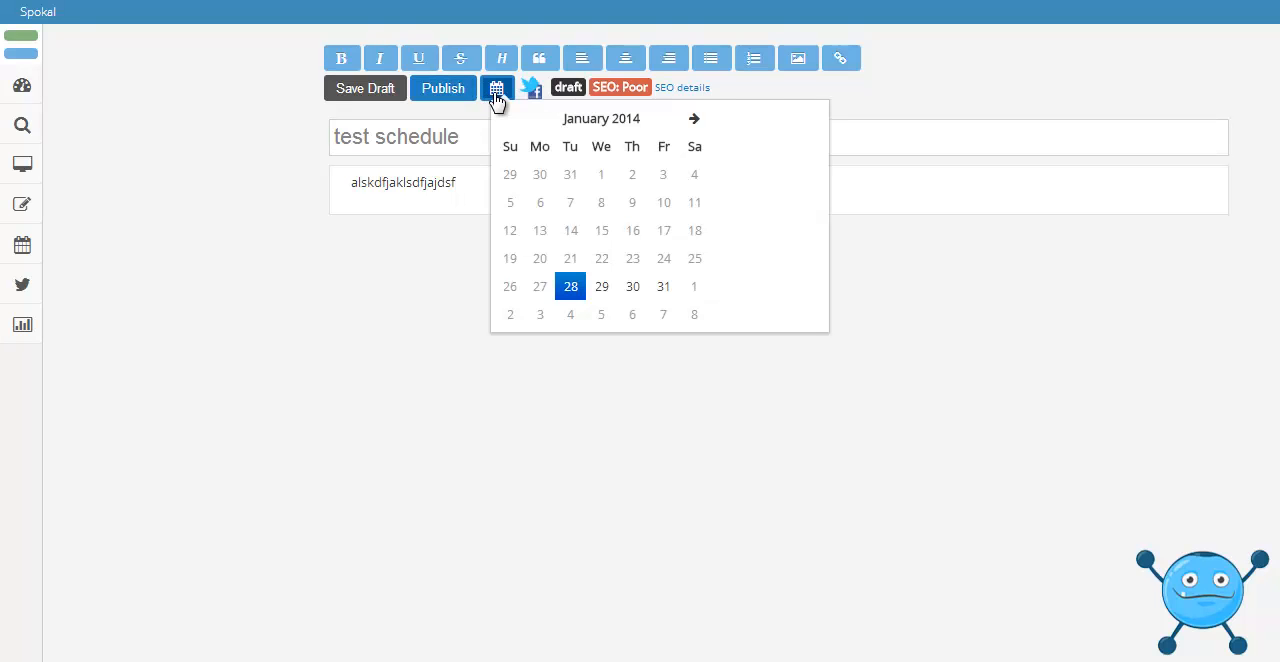
click(634, 289)
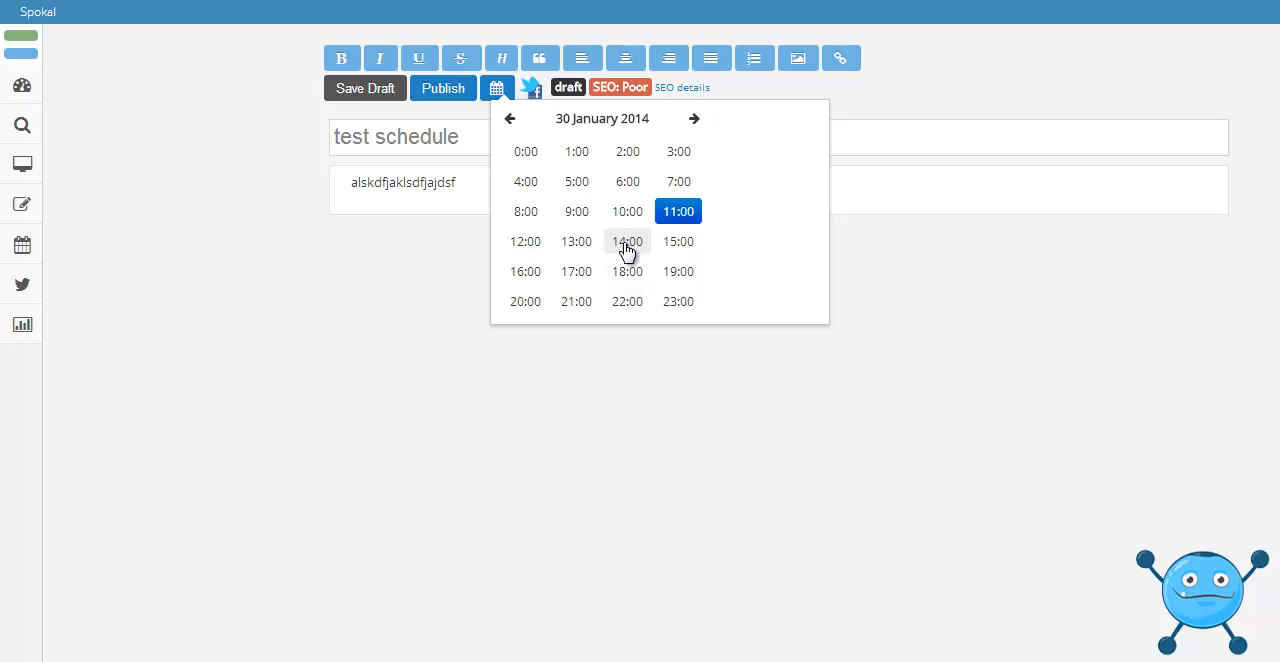
click(630, 246)
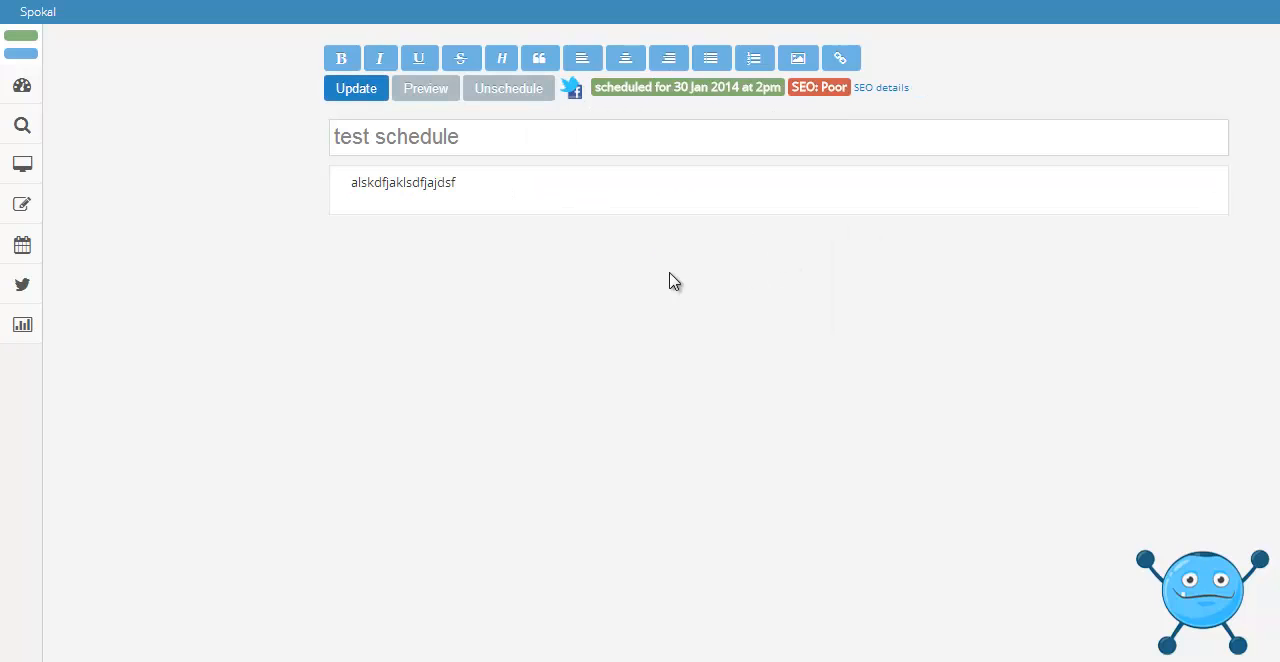
Open the editorial calendar, check the "test schedule" entry's date and time details, and close them without changes.
mouse_move(57, 270)
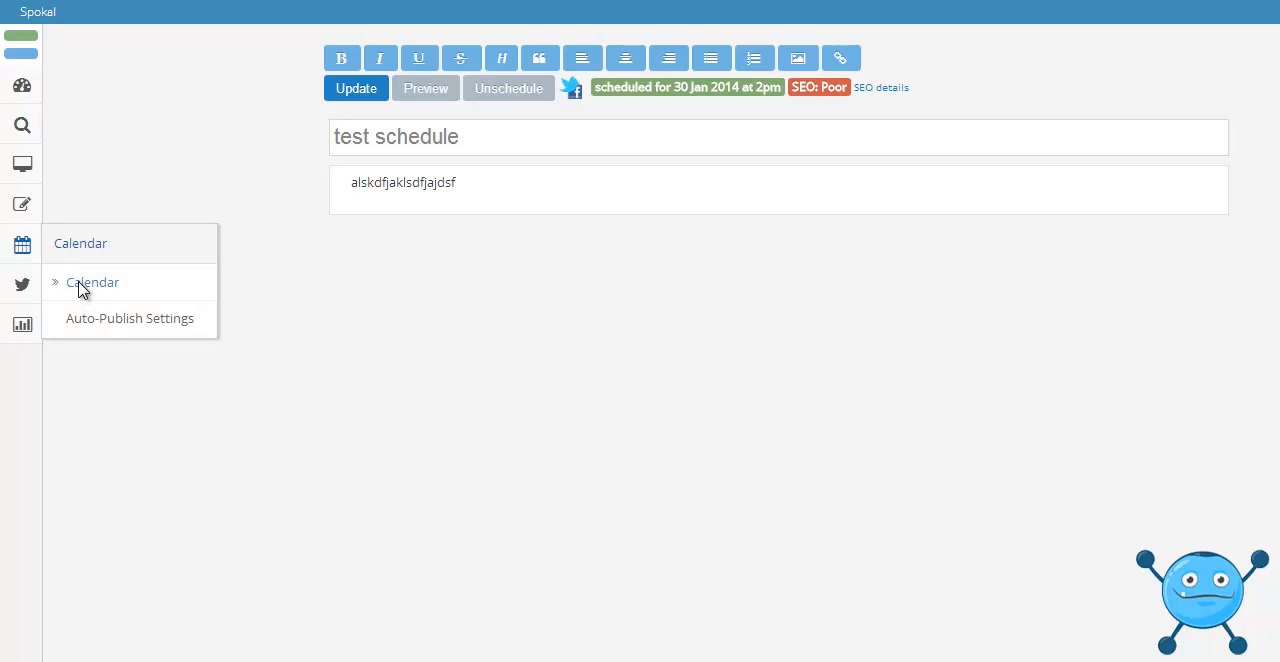
click(83, 287)
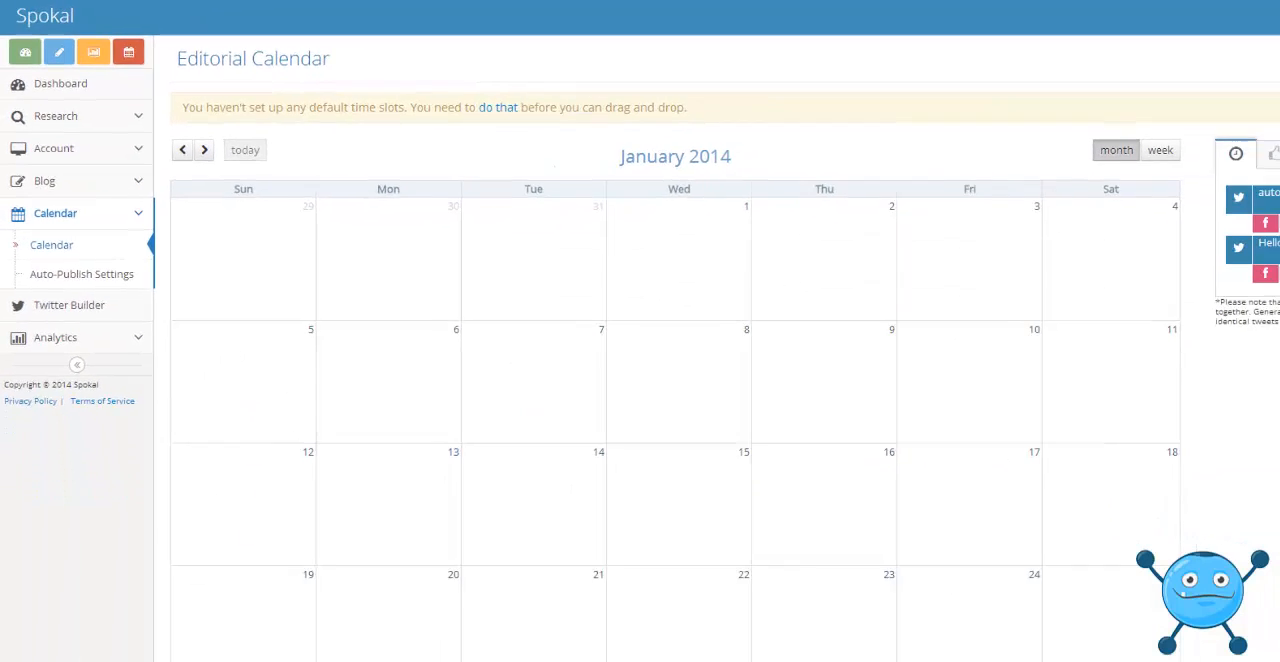
drag(1274, 237, 1268, 354)
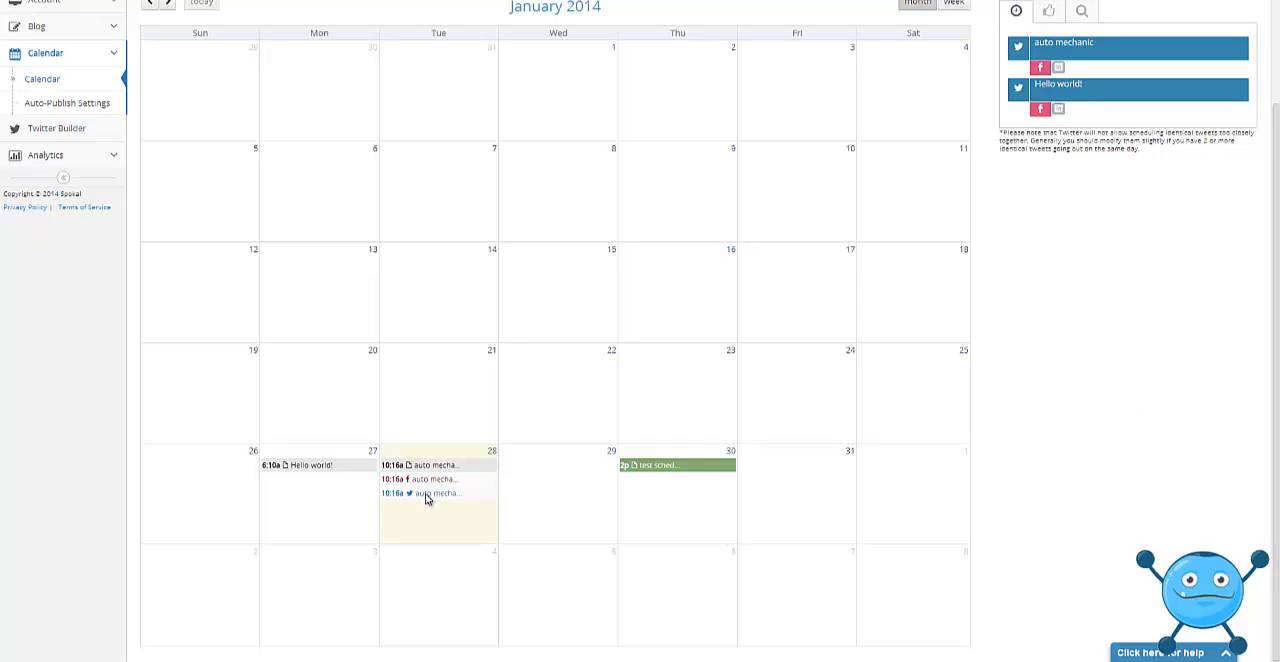
click(666, 472)
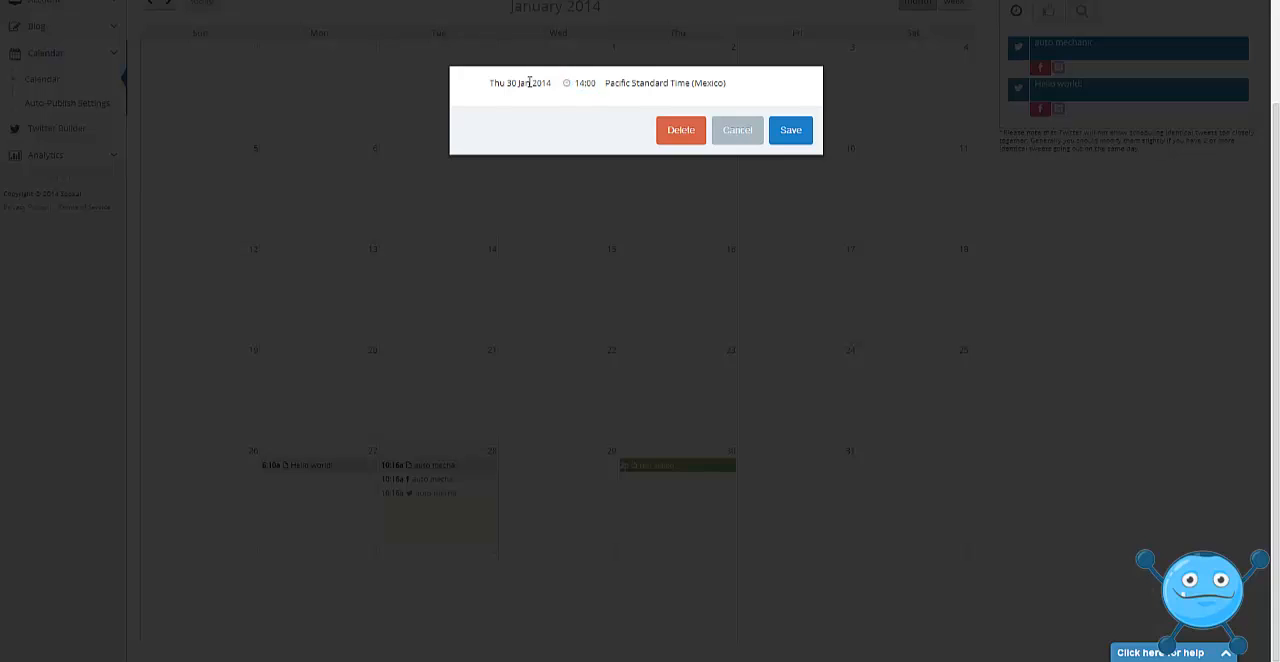
click(744, 135)
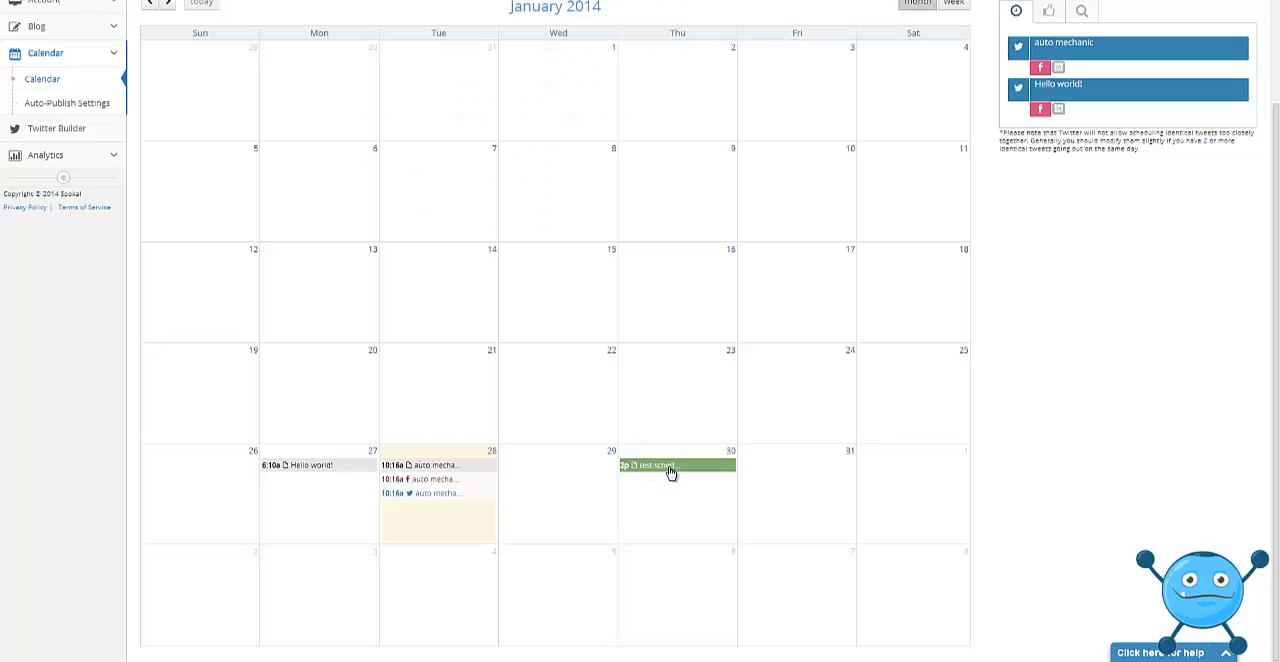
Move the "test schedule" entry on the calendar to January 31 and back to January 30.
drag(666, 474, 817, 498)
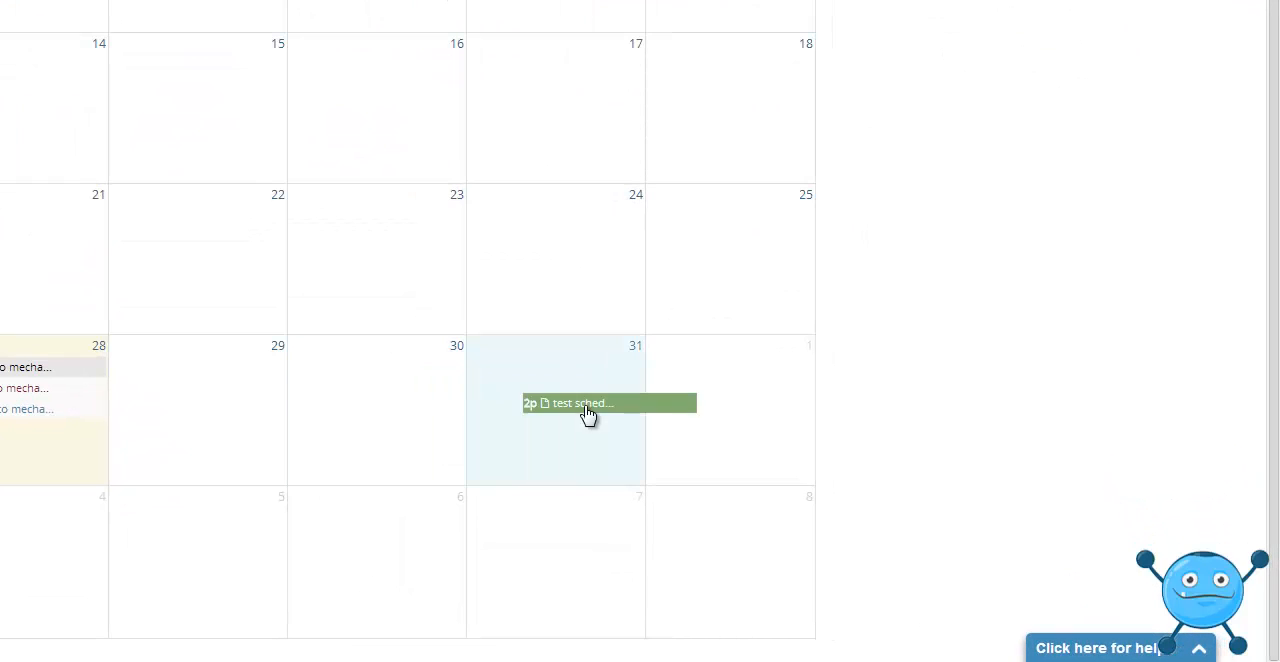
drag(588, 415, 584, 417)
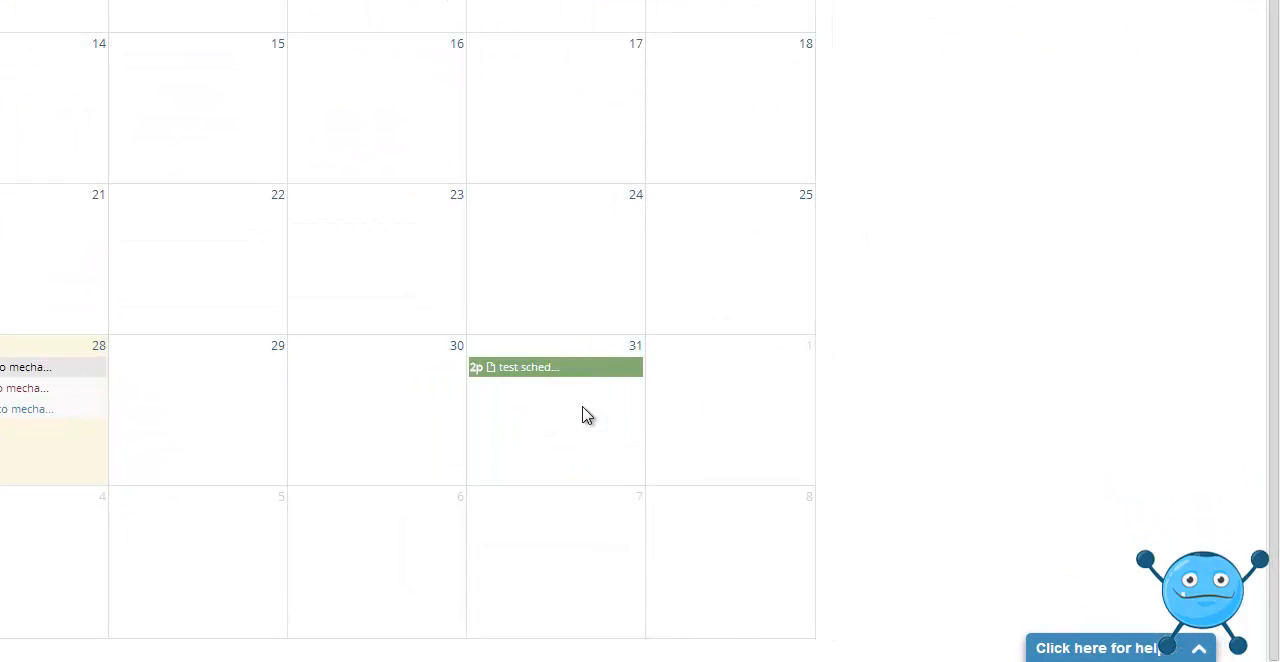
drag(540, 377, 391, 404)
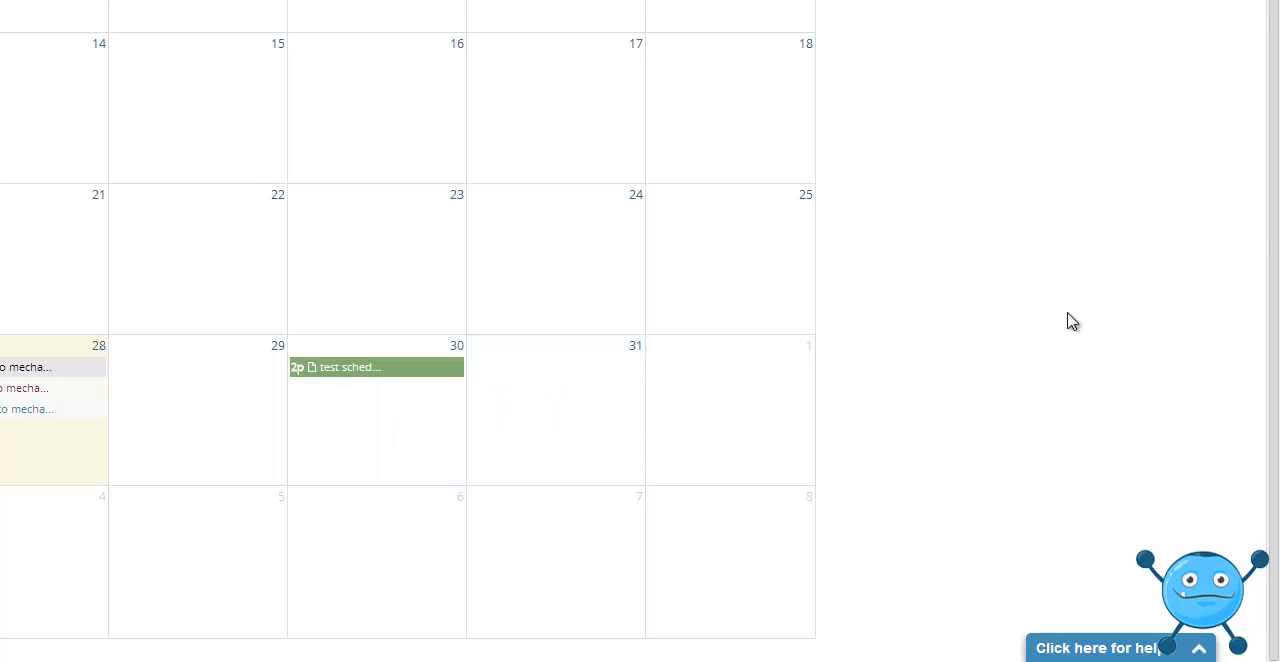
In the auto-publish settings, enable automatic tweets once per week and set their duration to 8 weeks.
drag(1274, 228, 1274, 157)
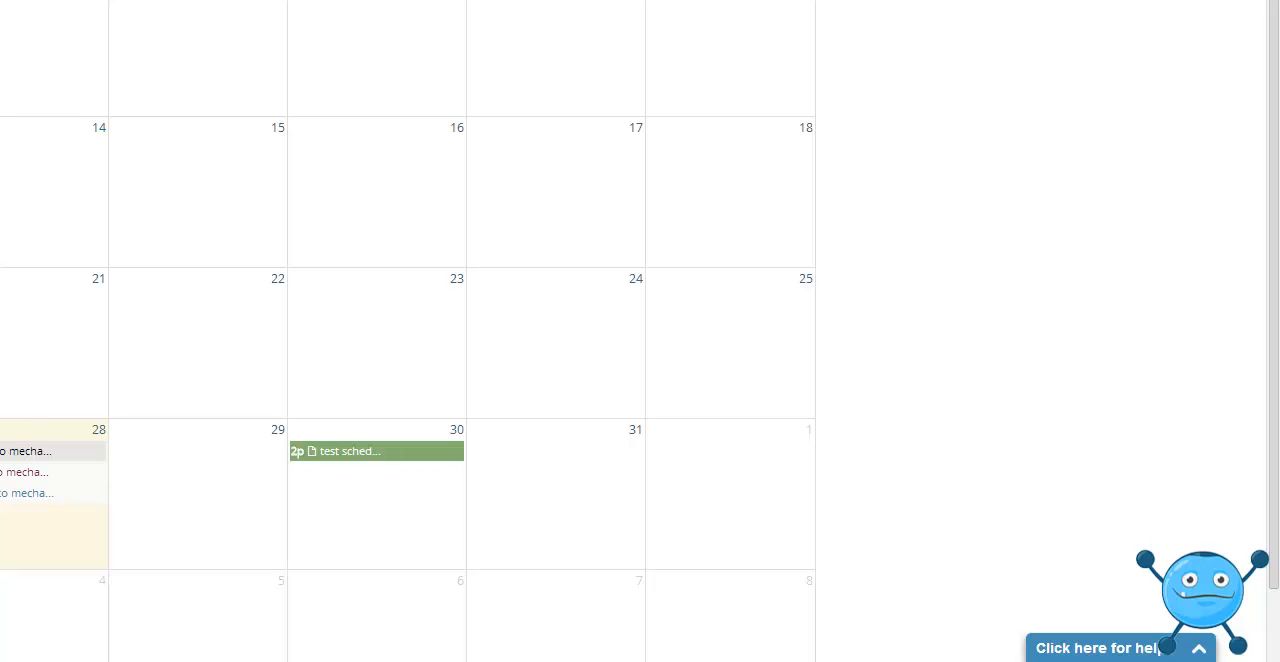
click(67, 225)
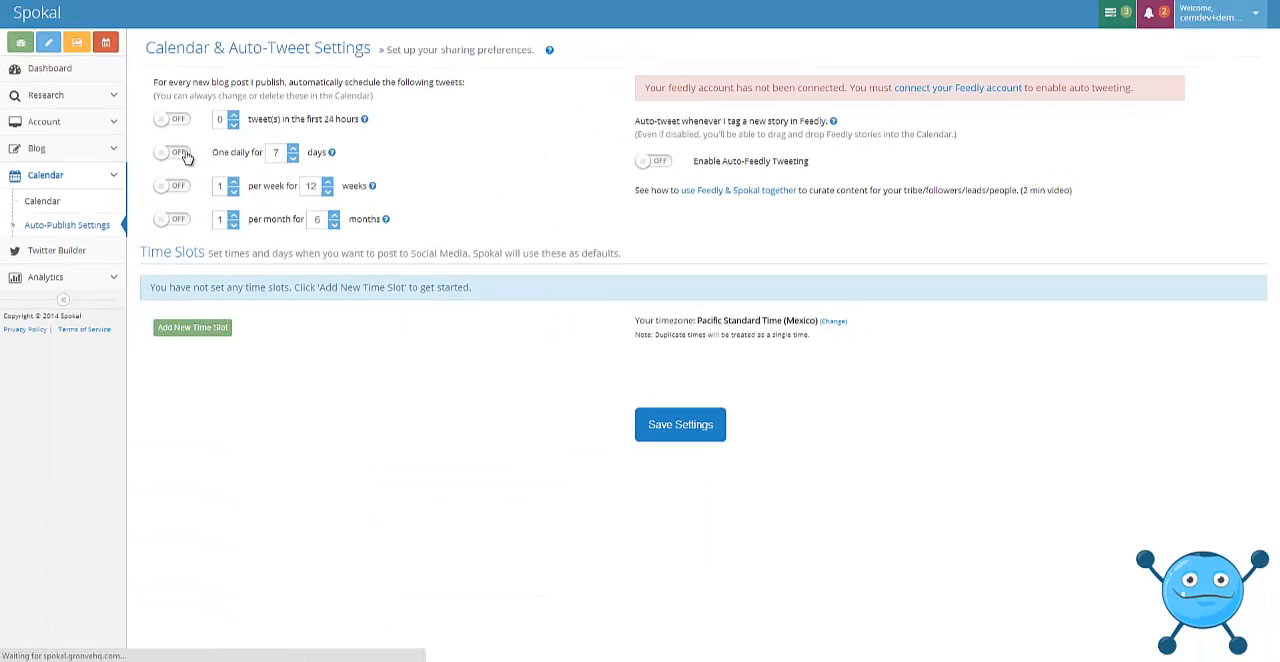
click(183, 189)
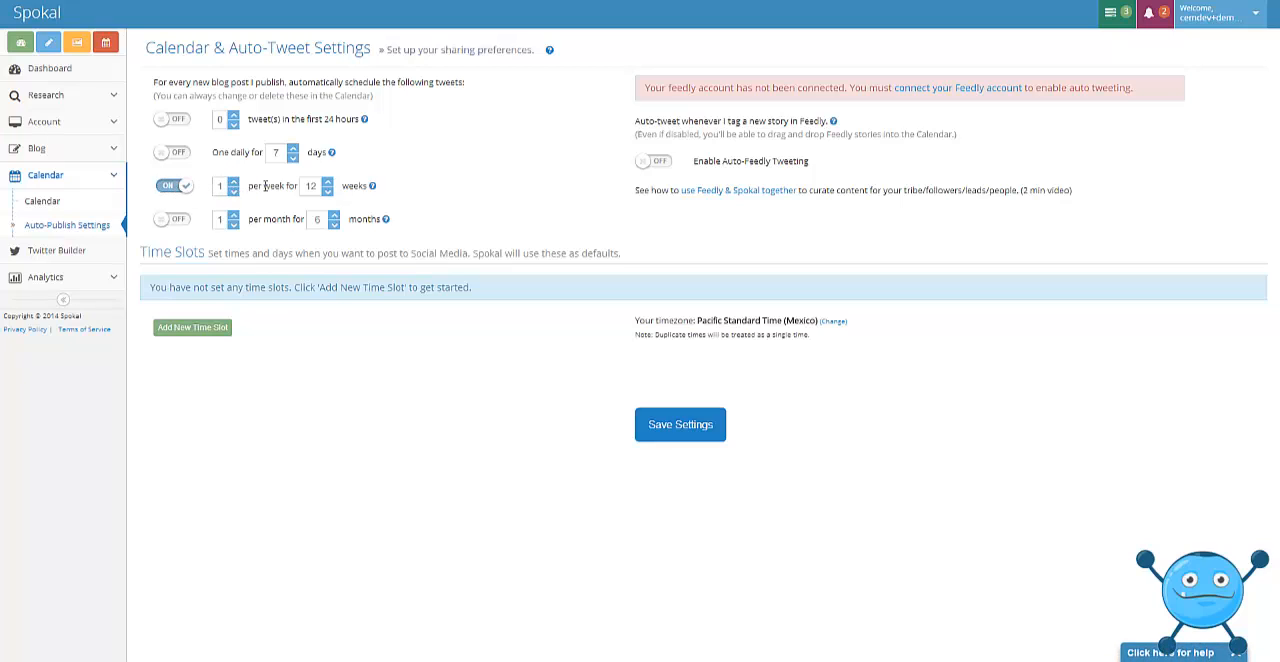
click(328, 191)
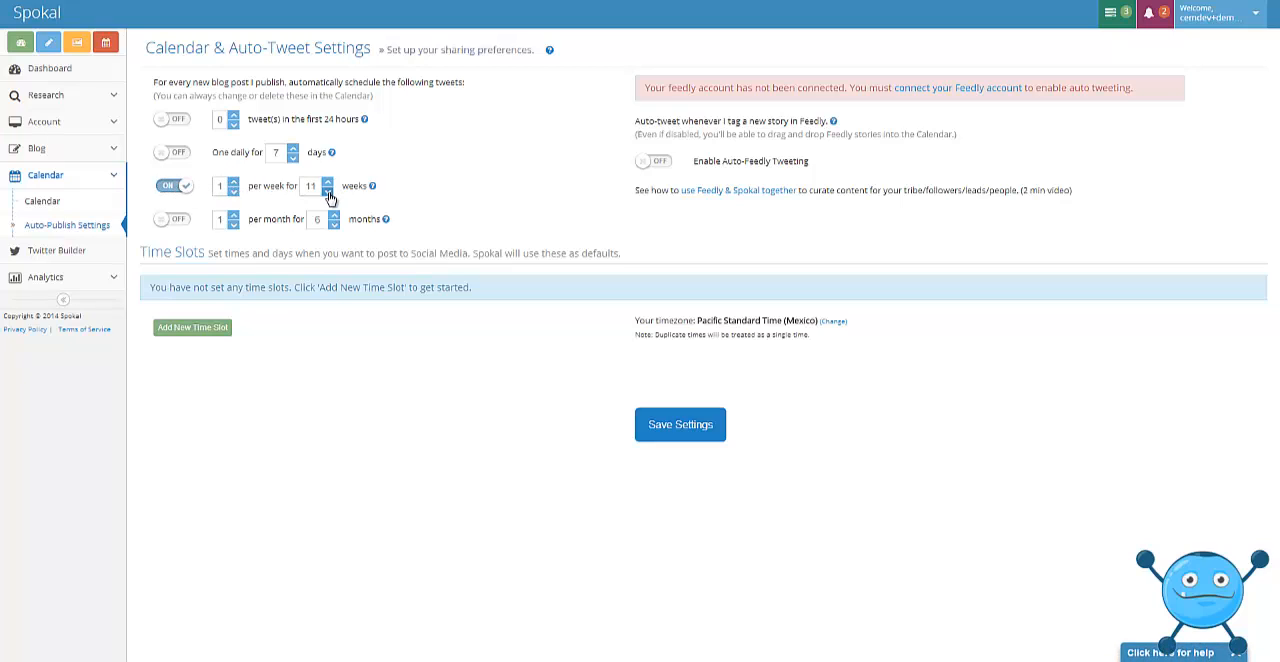
Enable one daily tweet for 3 days and one tweet in the first 24 hours for every new post.
click(180, 154)
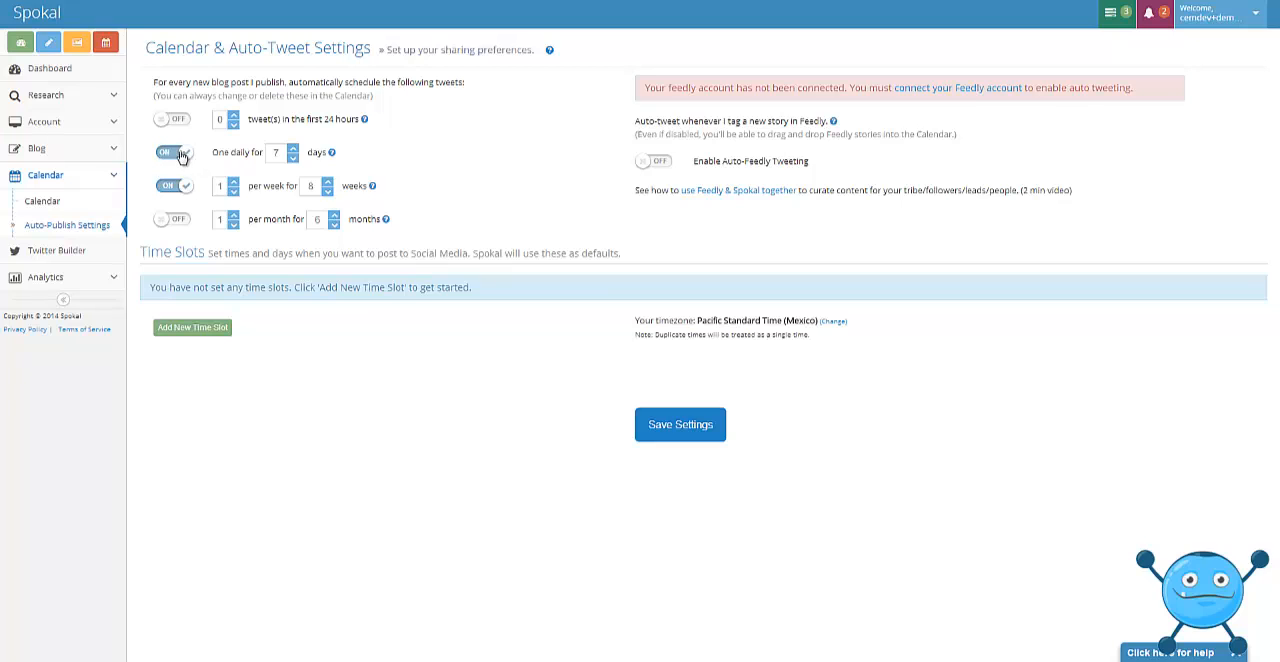
click(292, 158)
click(291, 160)
click(172, 120)
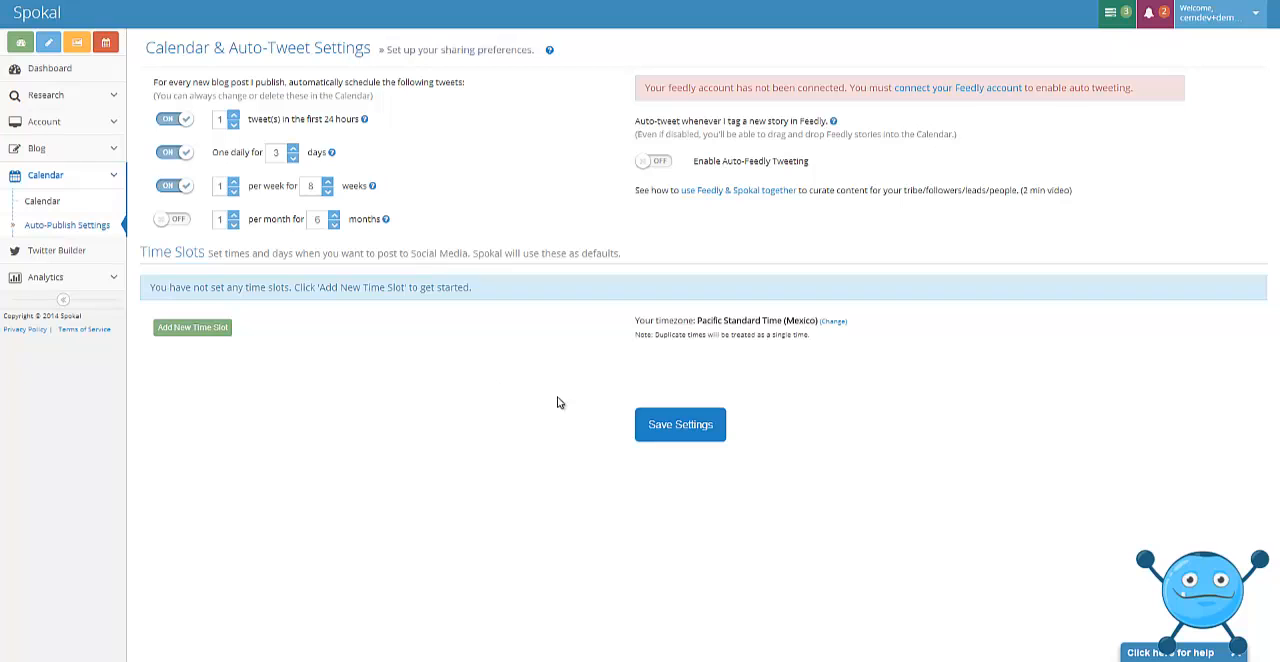
Add five new default time slots to the social media sharing settings.
click(210, 328)
click(192, 312)
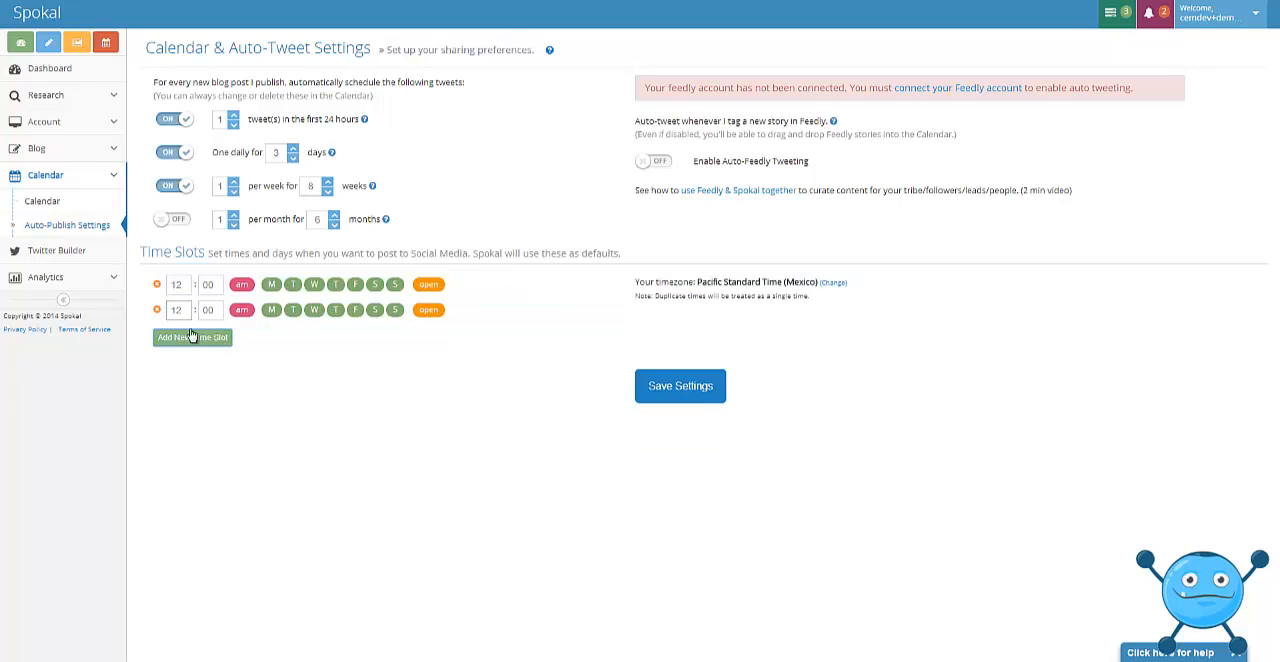
click(192, 337)
click(190, 362)
click(190, 388)
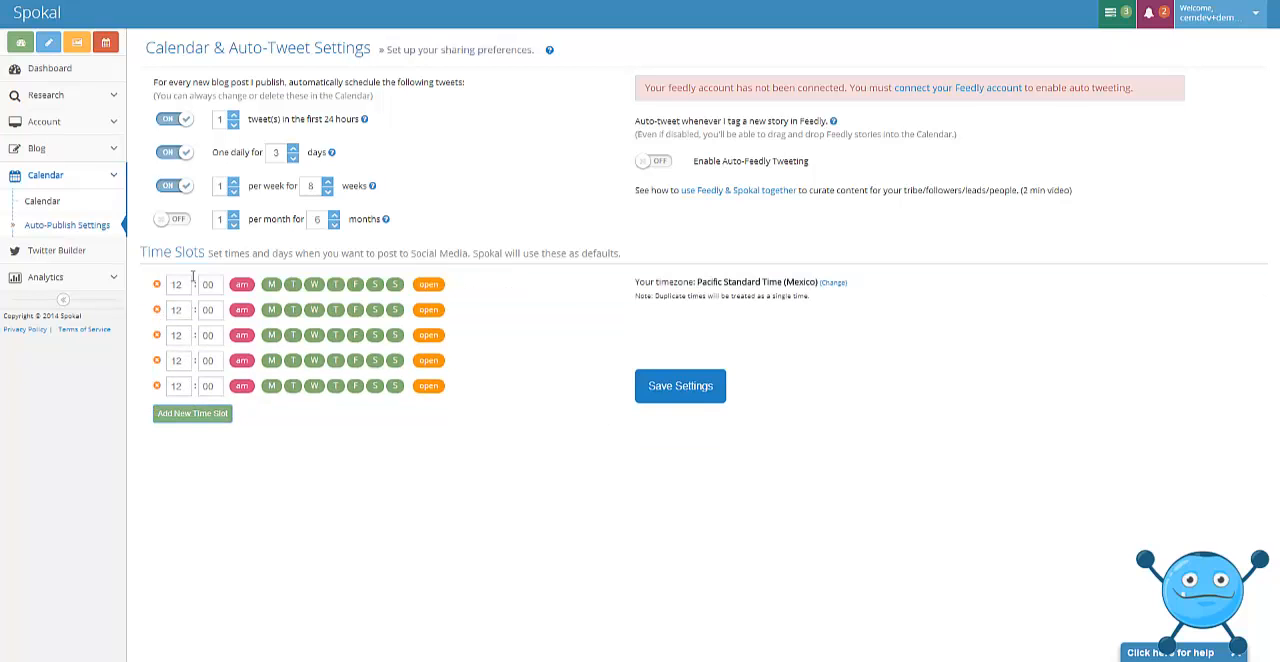
Set the five time slots, in order, to 9:00 am, 11:00 am, 1:00 pm, 3:00 pm and 5:00 pm.
double_click(177, 285)
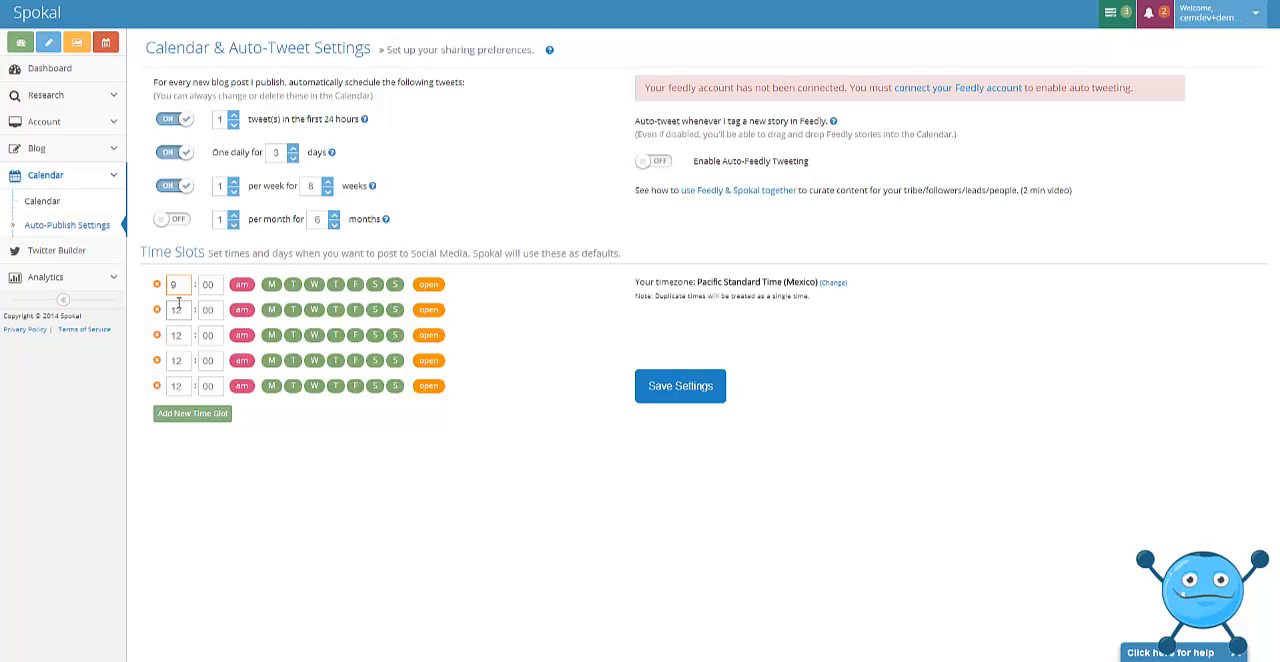
double_click(180, 310)
text(11)
double_click(176, 335)
text(1)
click(241, 335)
double_click(177, 360)
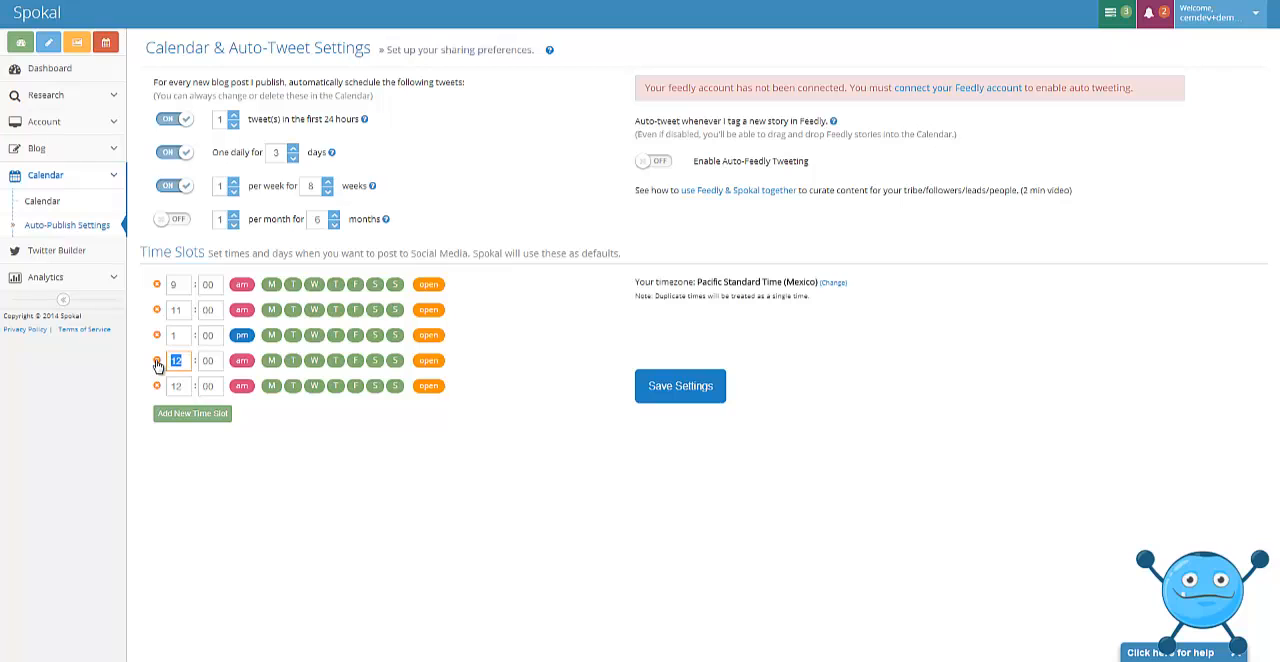
text(3)
click(241, 360)
double_click(177, 386)
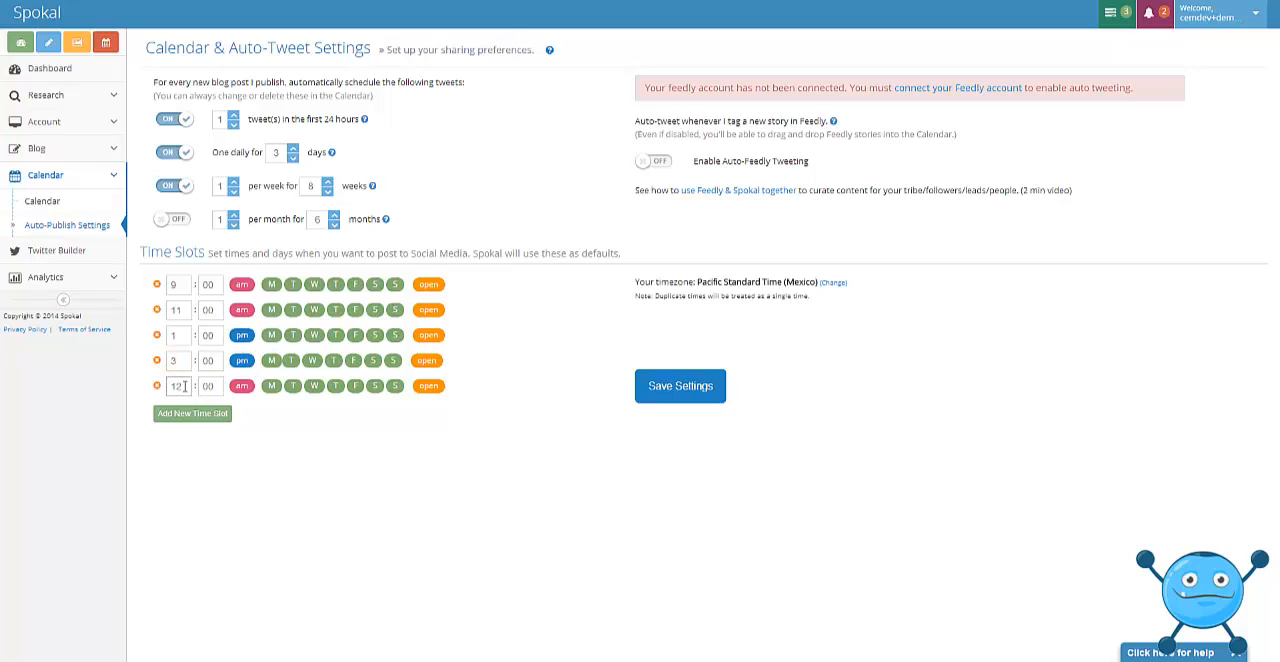
text(6)
click(241, 386)
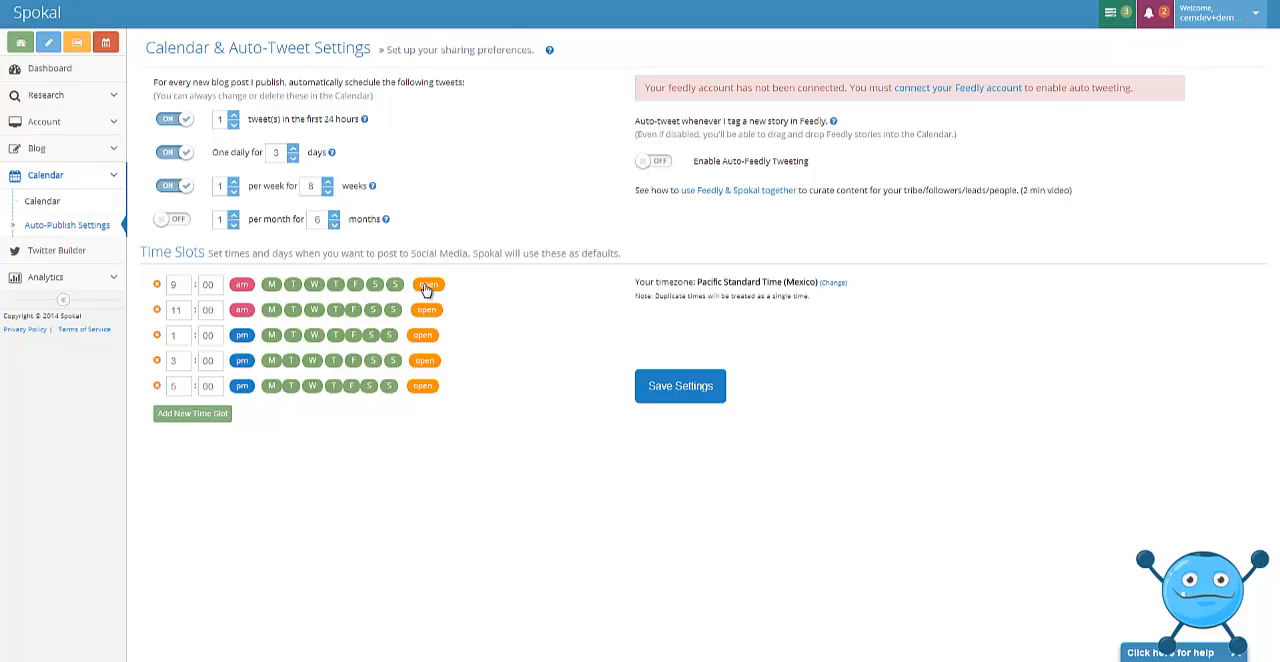
Change the 11:00 am time slot from open to reserved and save the settings.
mouse_move(427, 289)
mouse_move(431, 316)
mouse_move(427, 366)
click(427, 314)
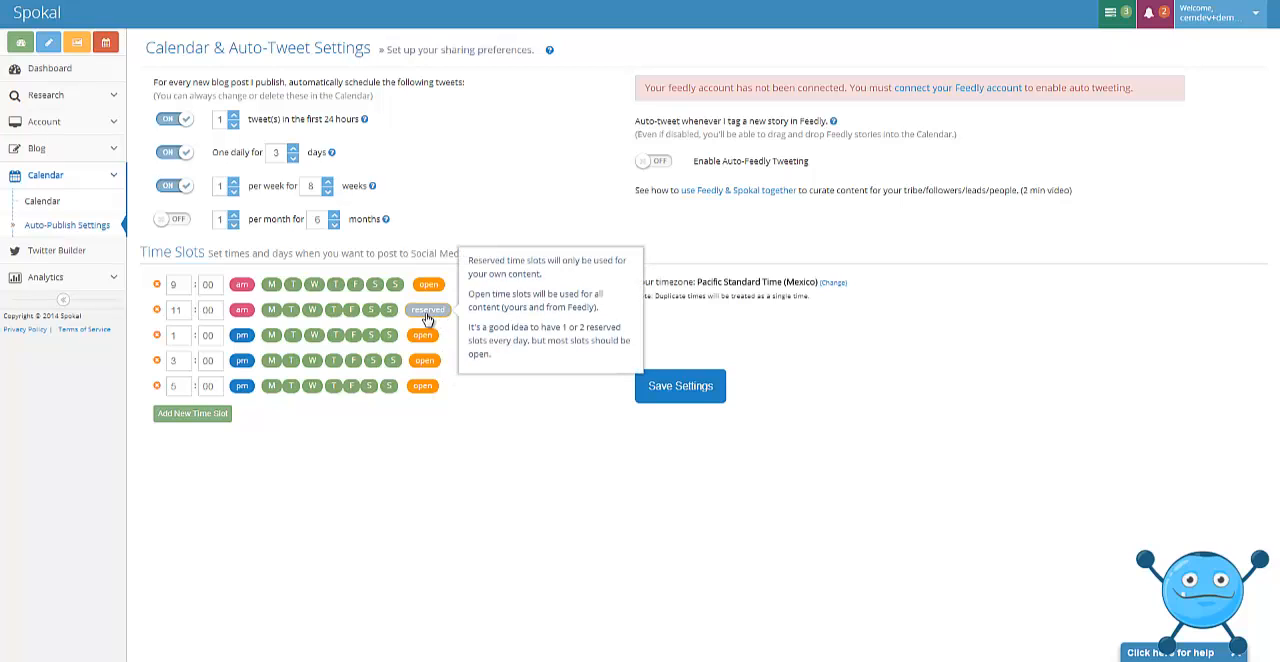
click(684, 399)
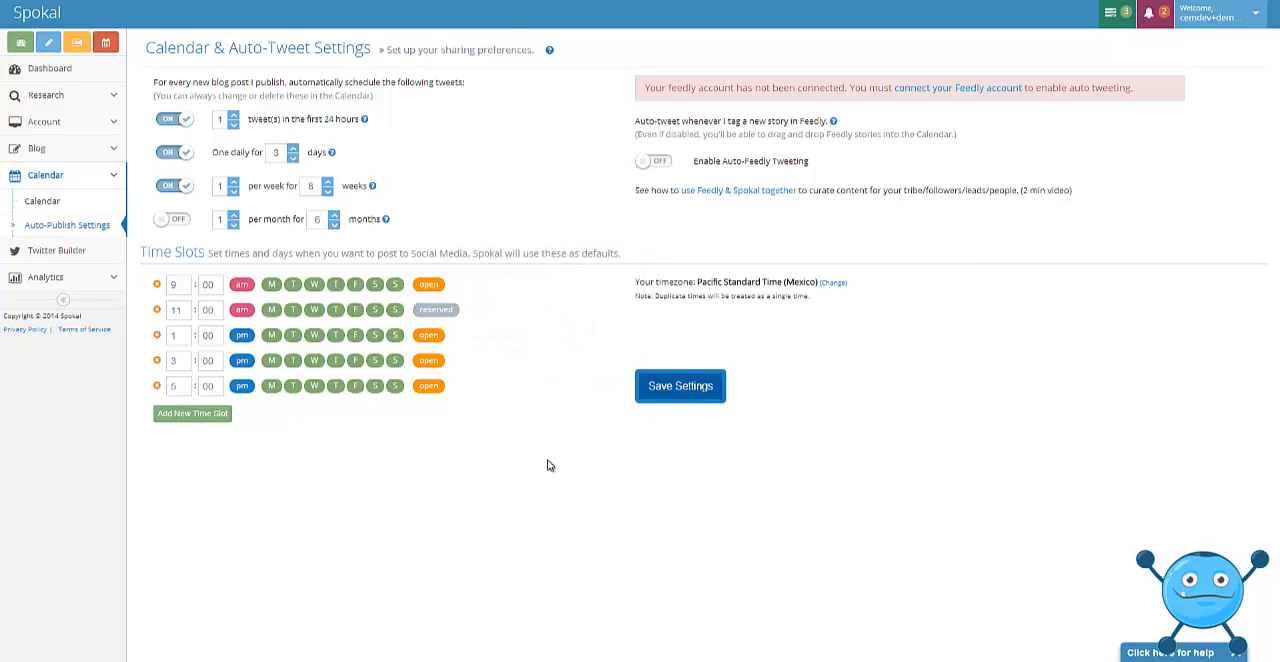
Start a new blog post titled "demo auto-scheduling" and fill its body with the placeholder text "adsfasdfasdfasdfadsfasdffadsf".
click(49, 47)
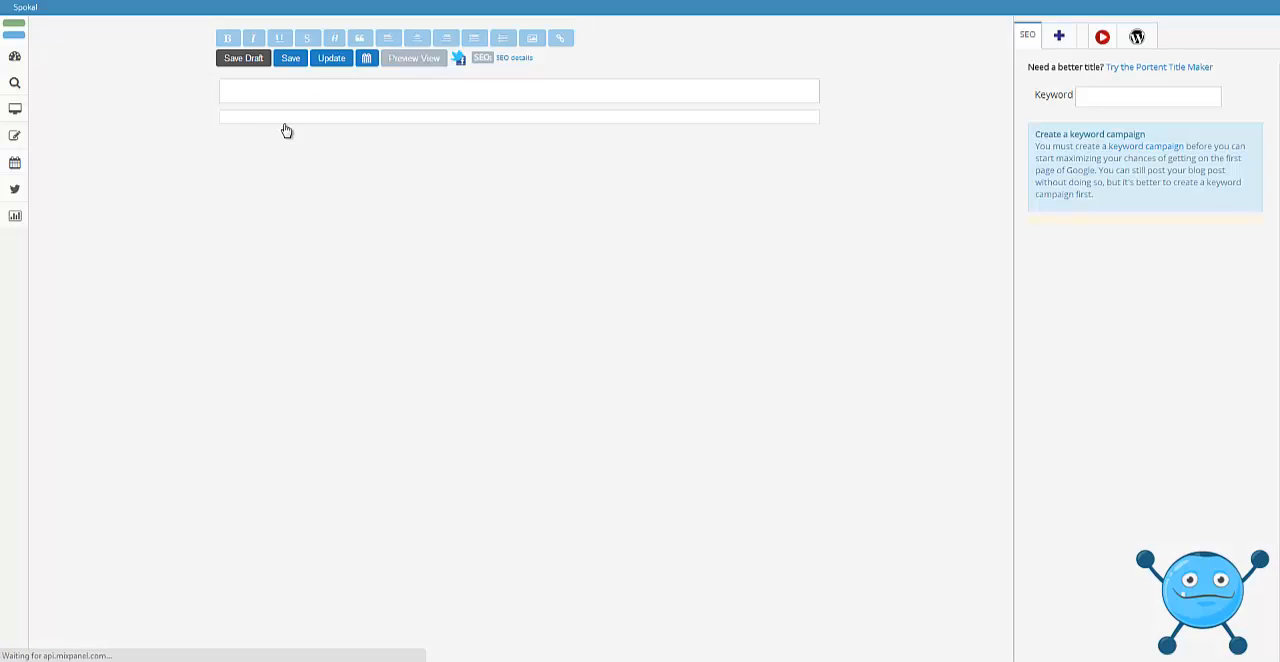
click(308, 90)
text(demo auto)
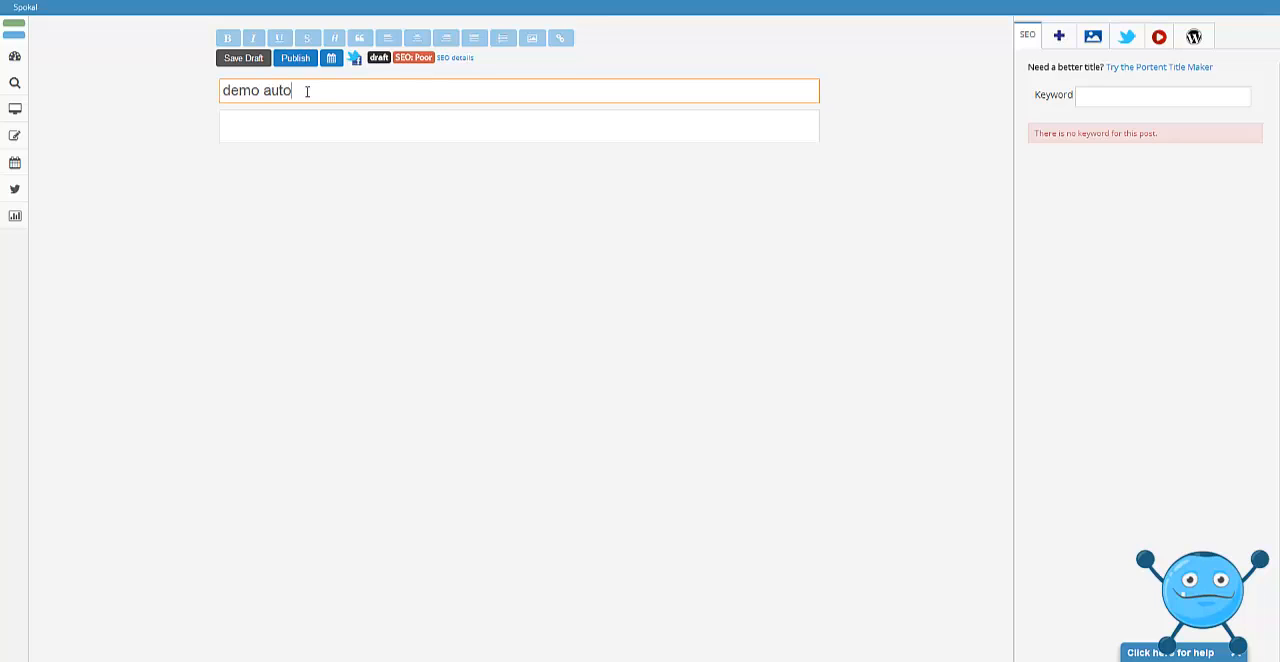
text(-scheduling)
click(303, 117)
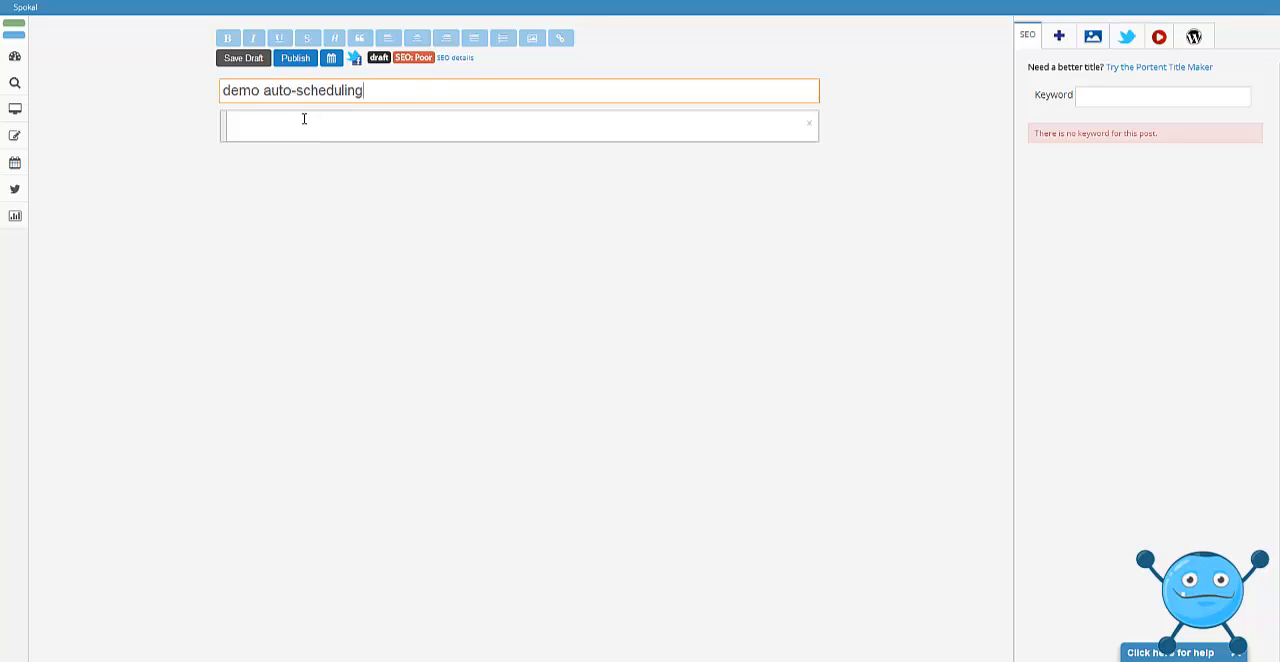
text(adsfasdfasdfasdfdsfasdffadsf)
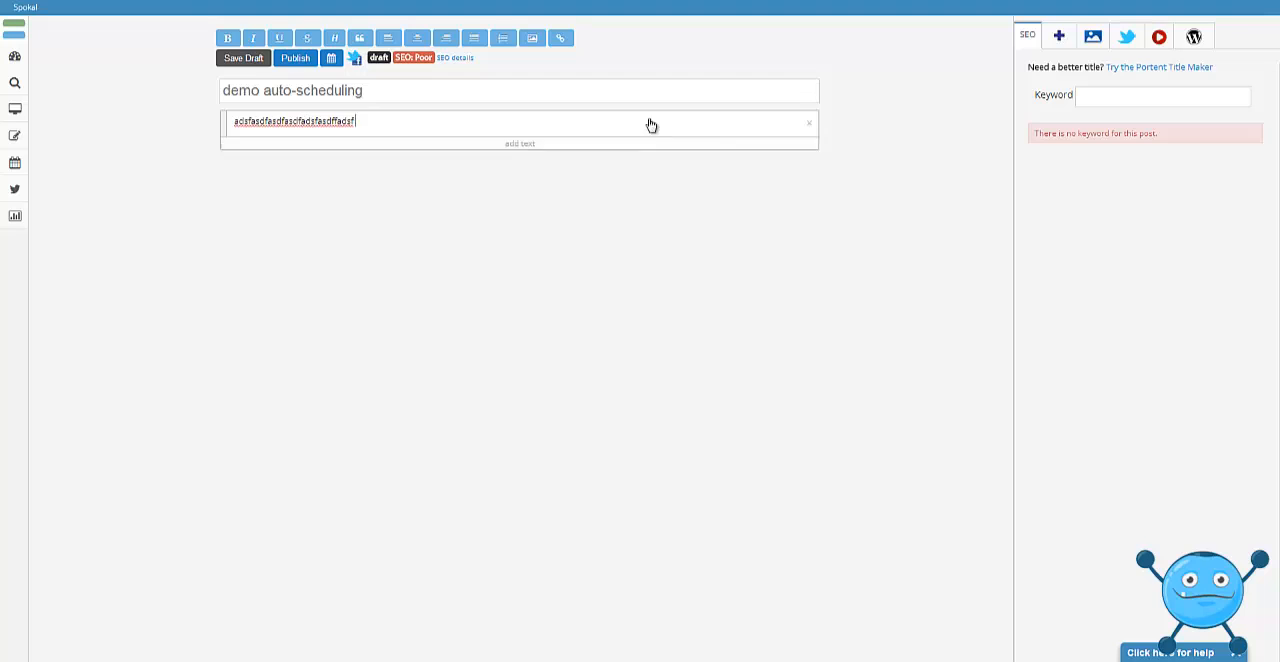
Search Flickr images for "blue car" and insert the white sports car photo and the sunset photo below the body text.
click(1091, 40)
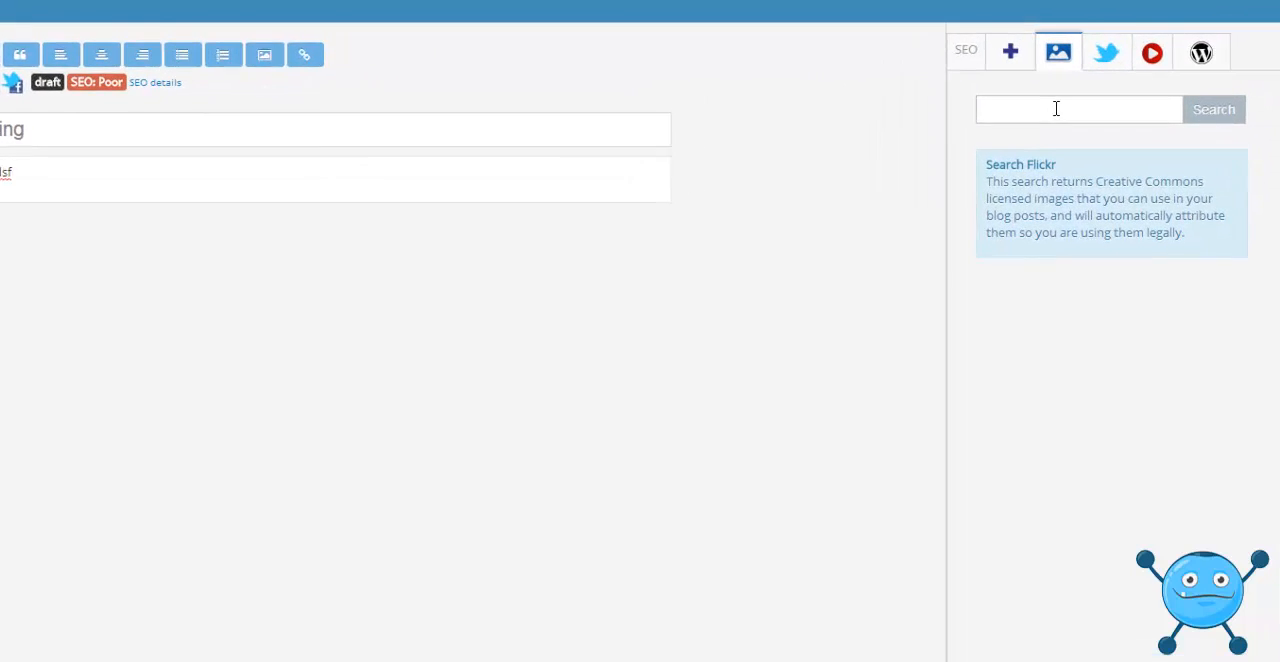
click(1076, 88)
text(blue car)
key(Return)
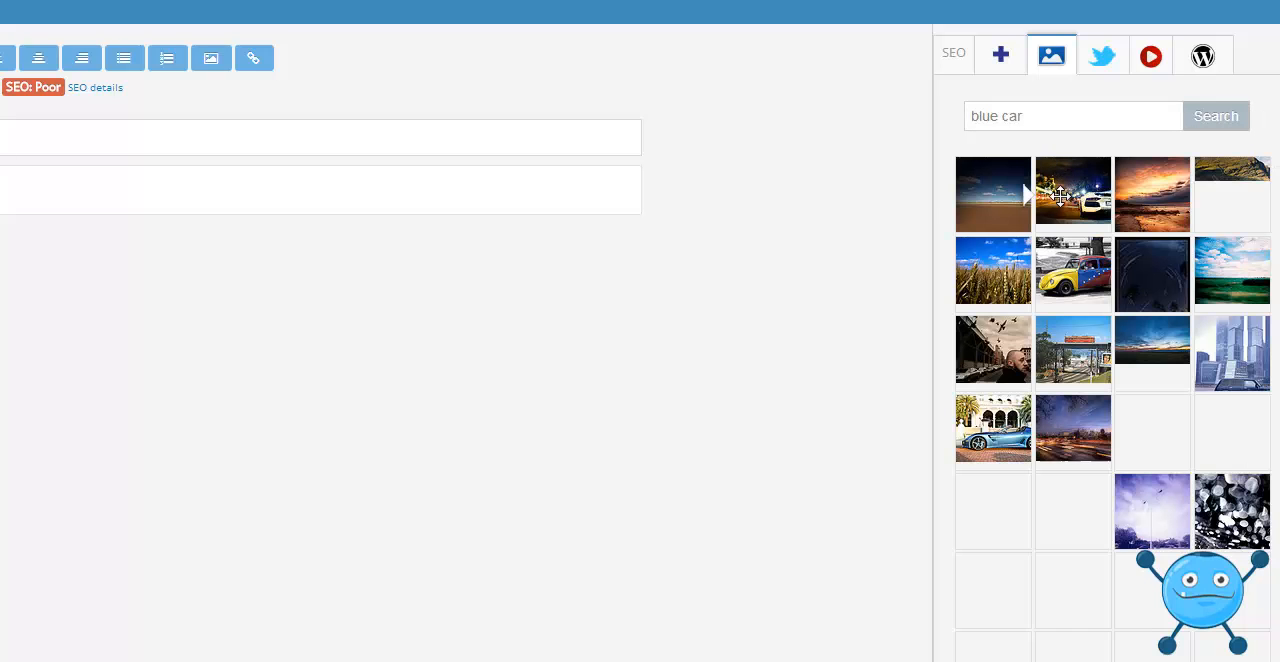
drag(1073, 195, 83, 220)
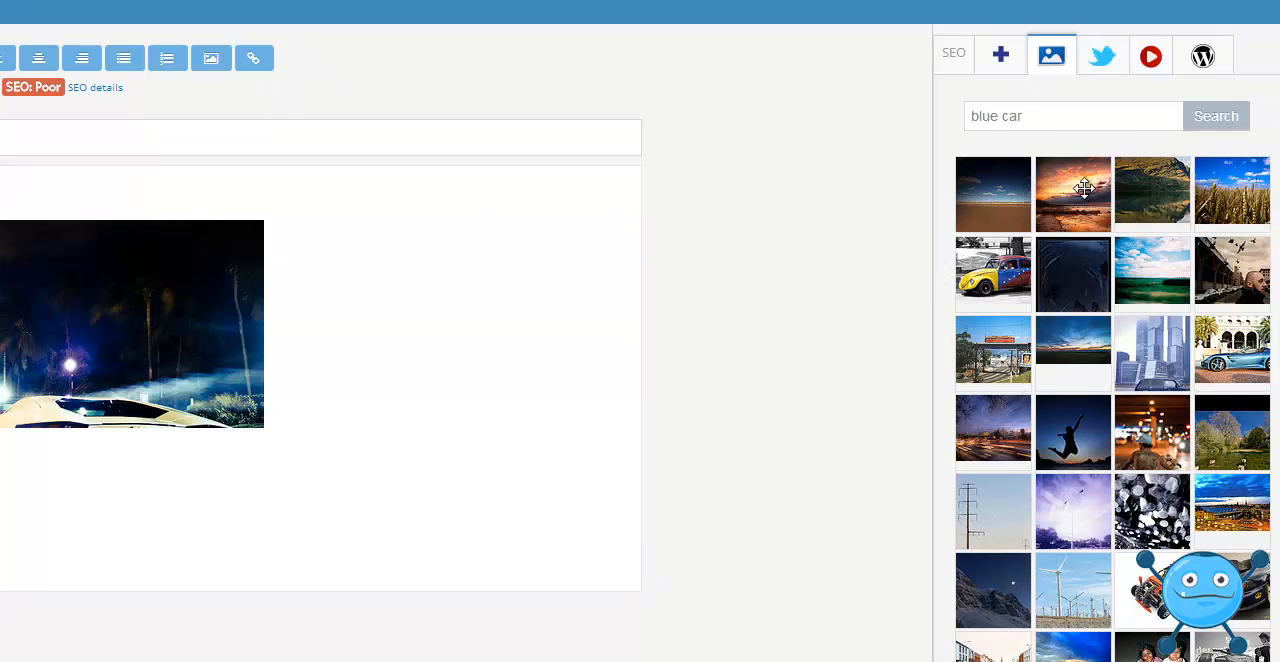
mouse_move(1083, 182)
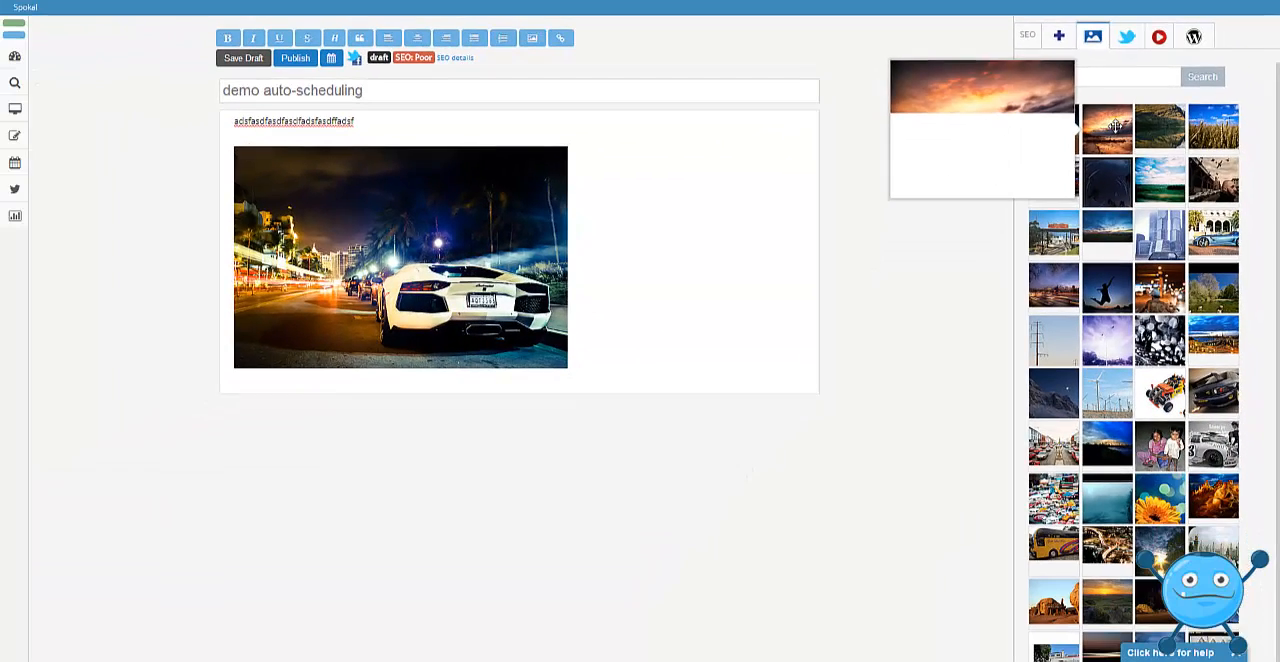
drag(1083, 182, 103, 591)
drag(455, 397, 463, 380)
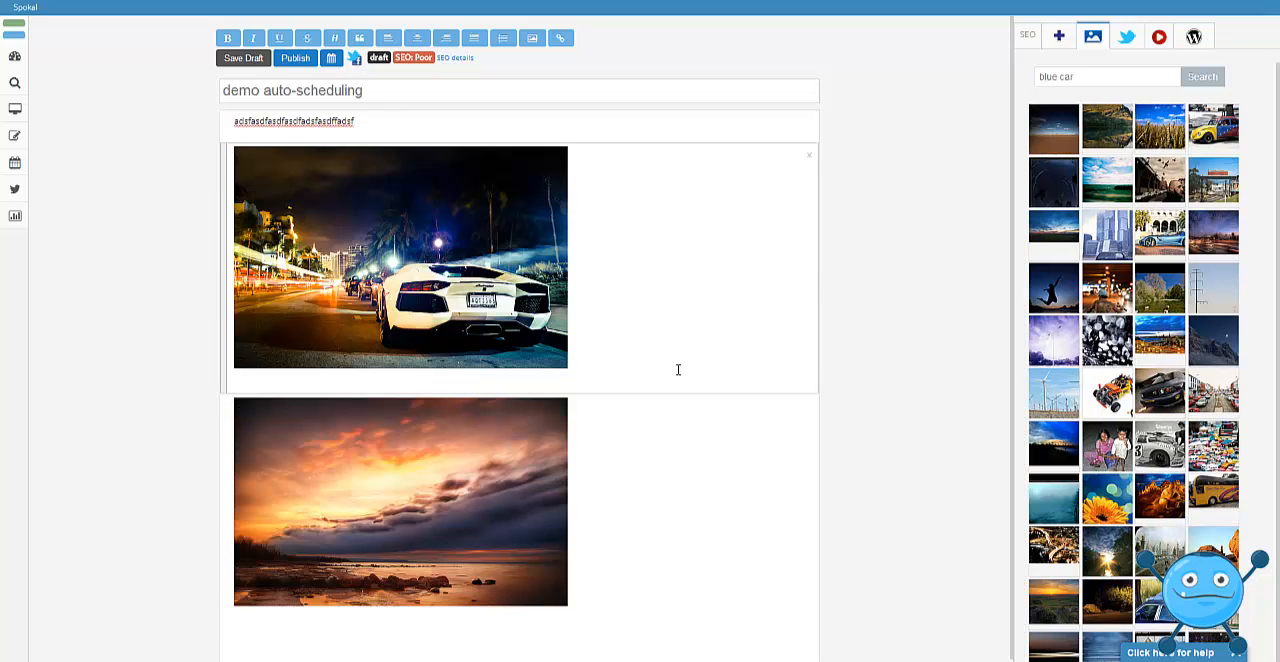
Set the post's Facebook message to "asdfads fdsf afdsf" and publish the post.
click(357, 60)
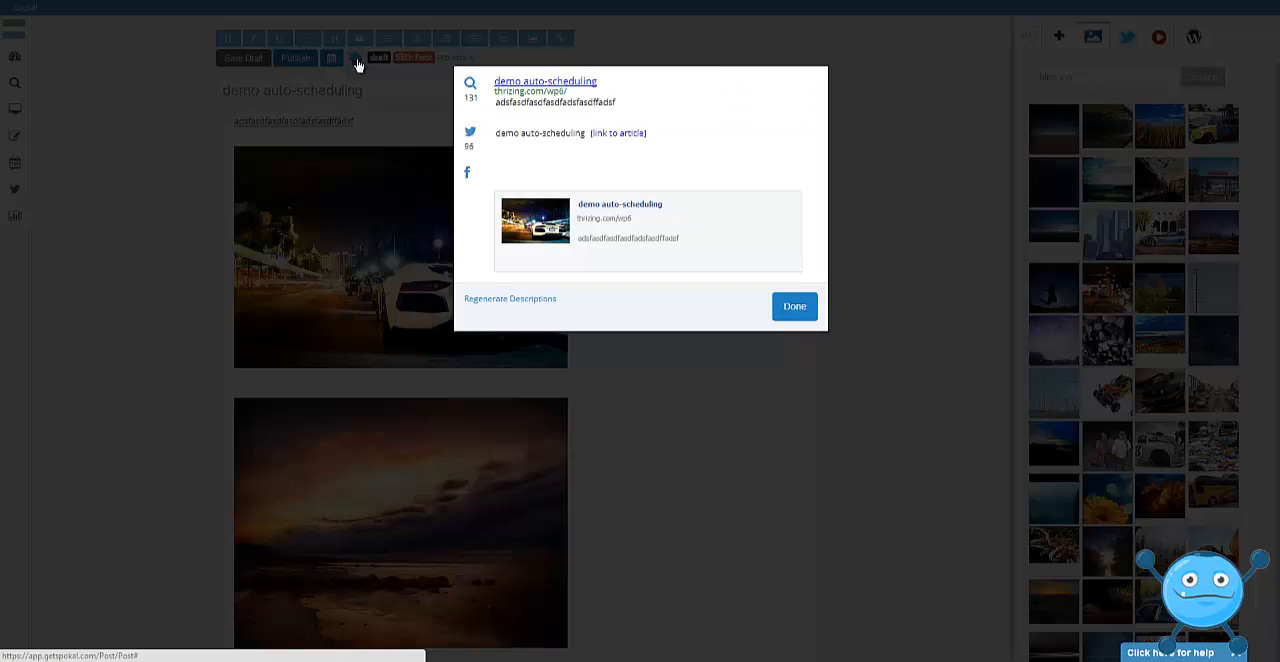
click(555, 168)
text(asdfads fdsf afdsf)
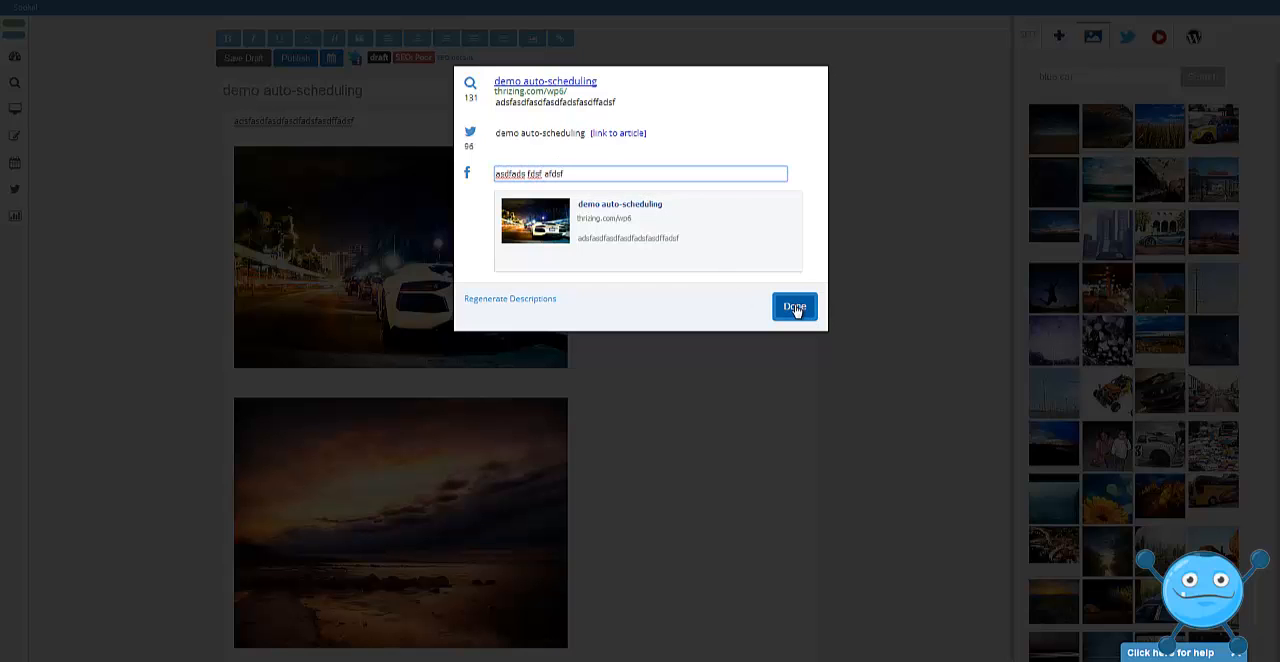
click(795, 308)
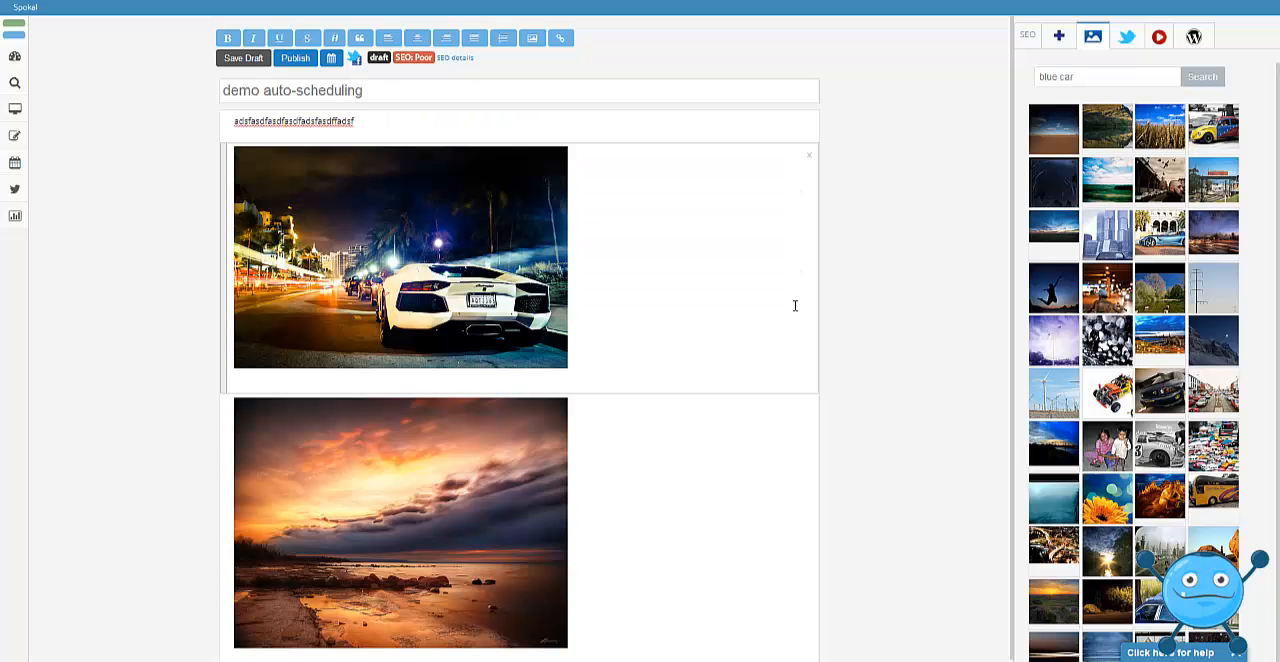
click(296, 59)
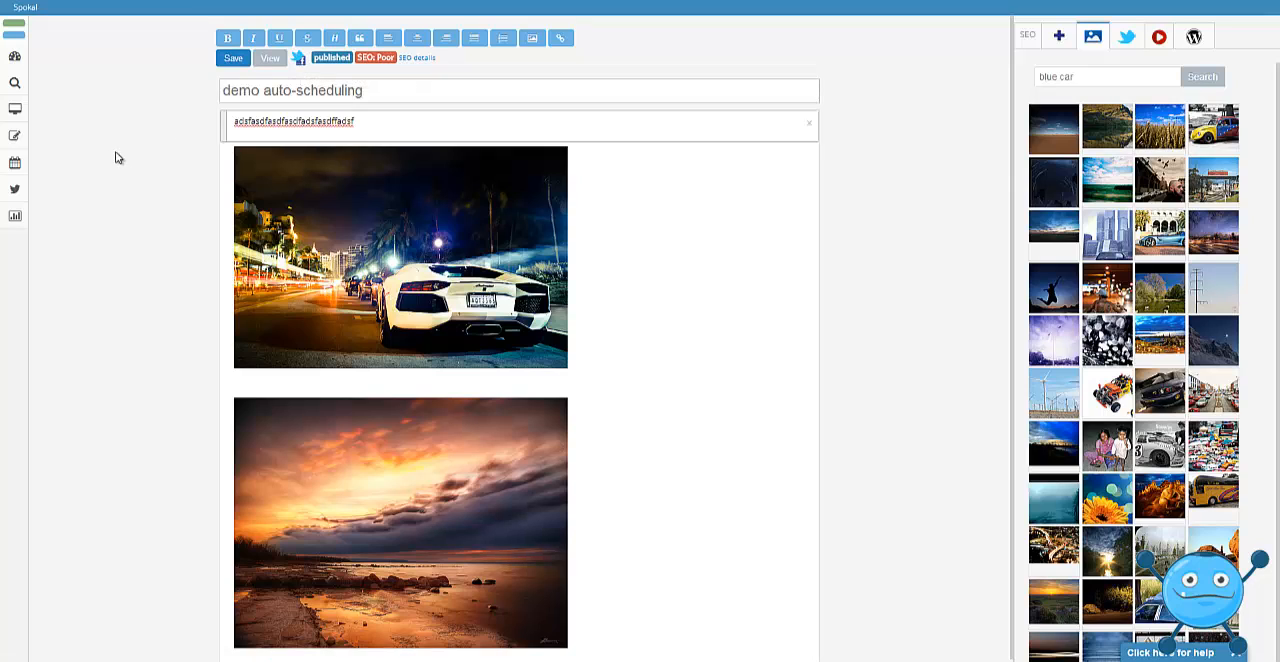
Open the editorial calendar and examine the automatically scheduled "demo auto-scheduling" tweets in January and February 2014.
mouse_move(15, 162)
click(55, 193)
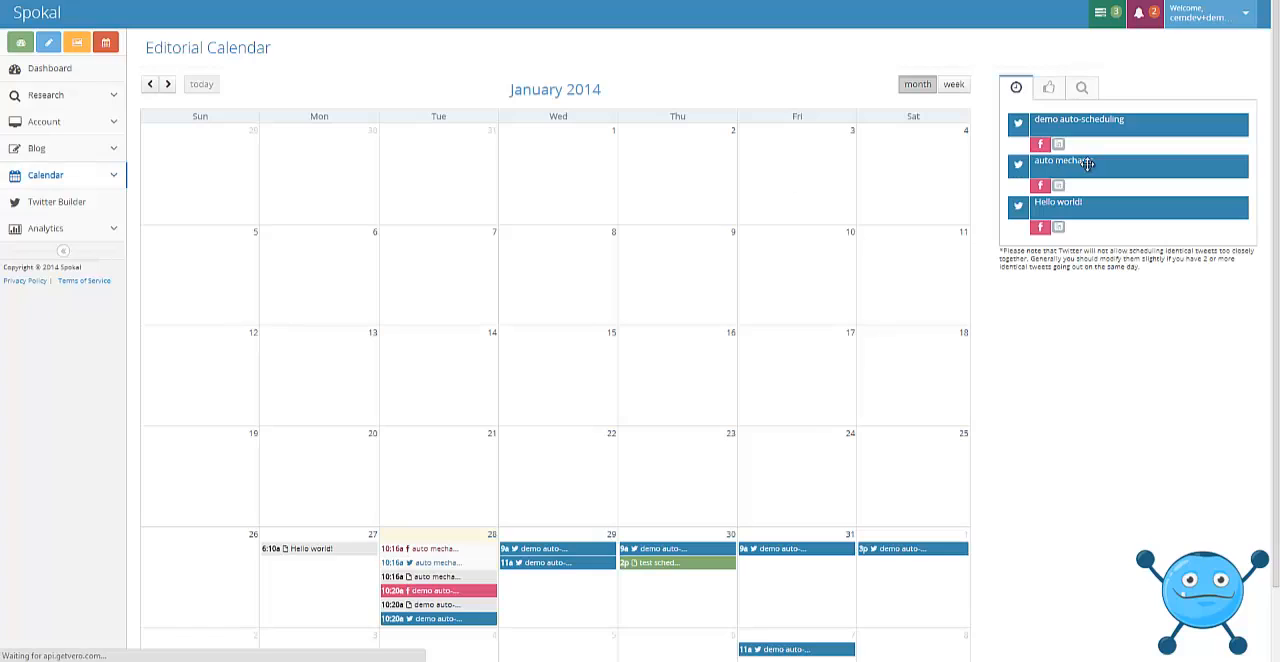
scroll(1268, 238, down, 2)
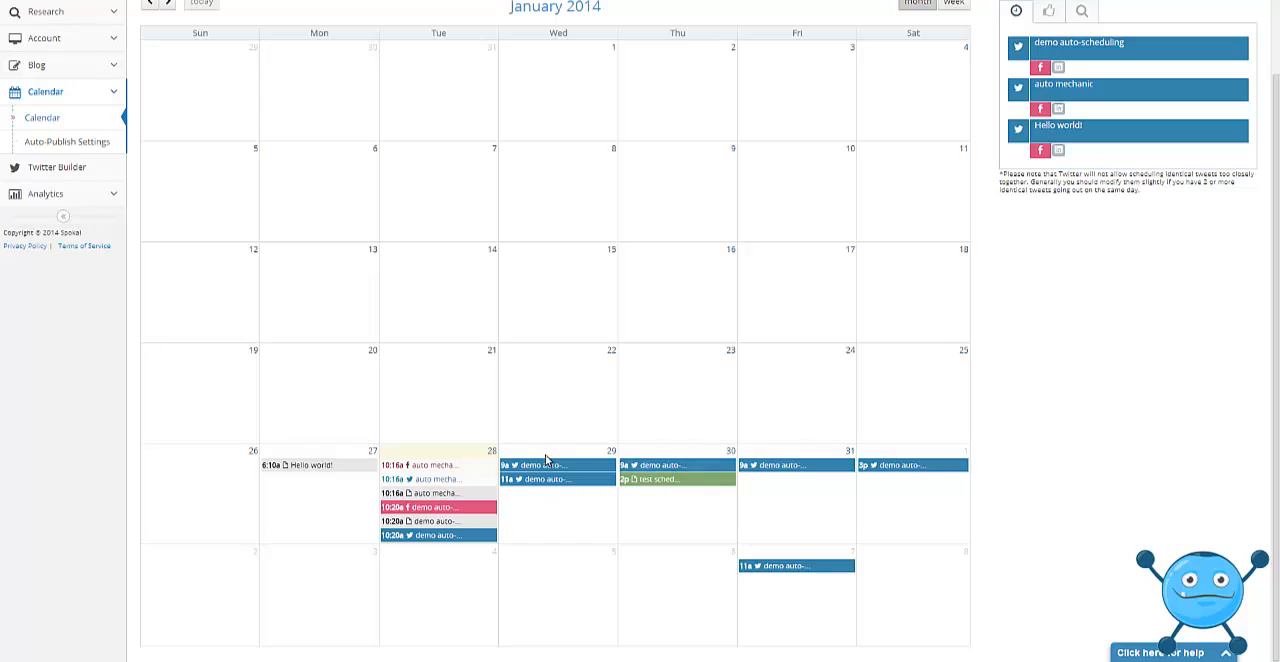
mouse_move(907, 468)
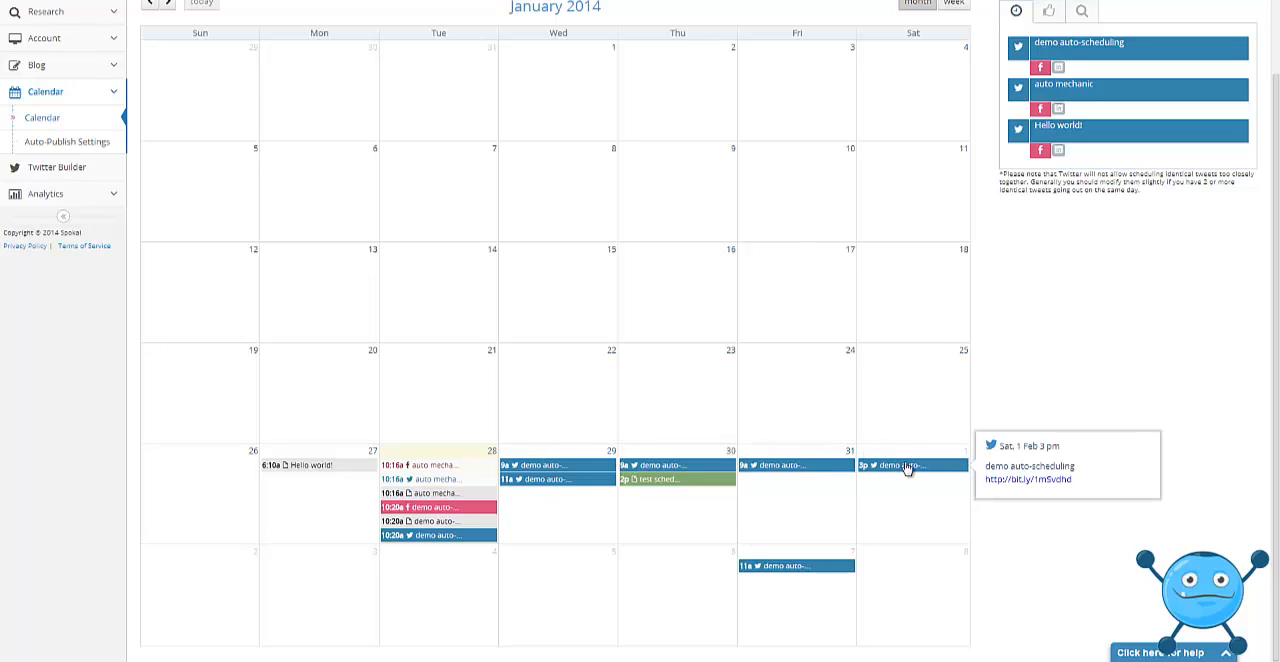
mouse_move(555, 468)
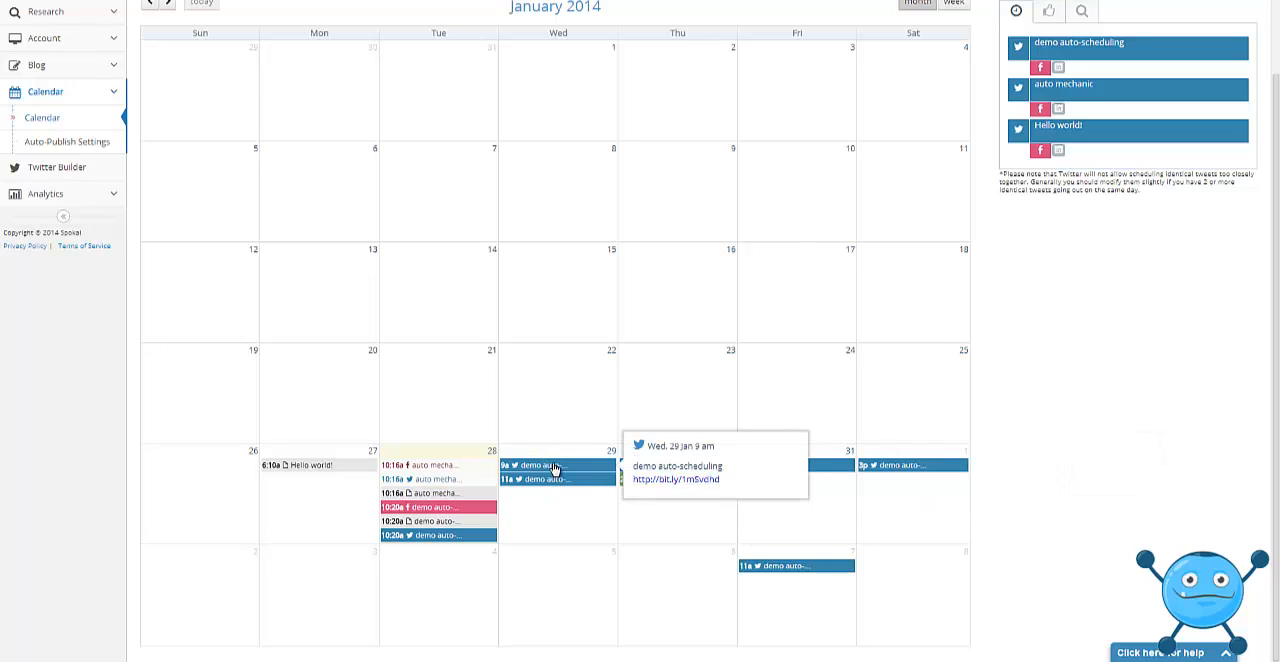
mouse_move(850, 463)
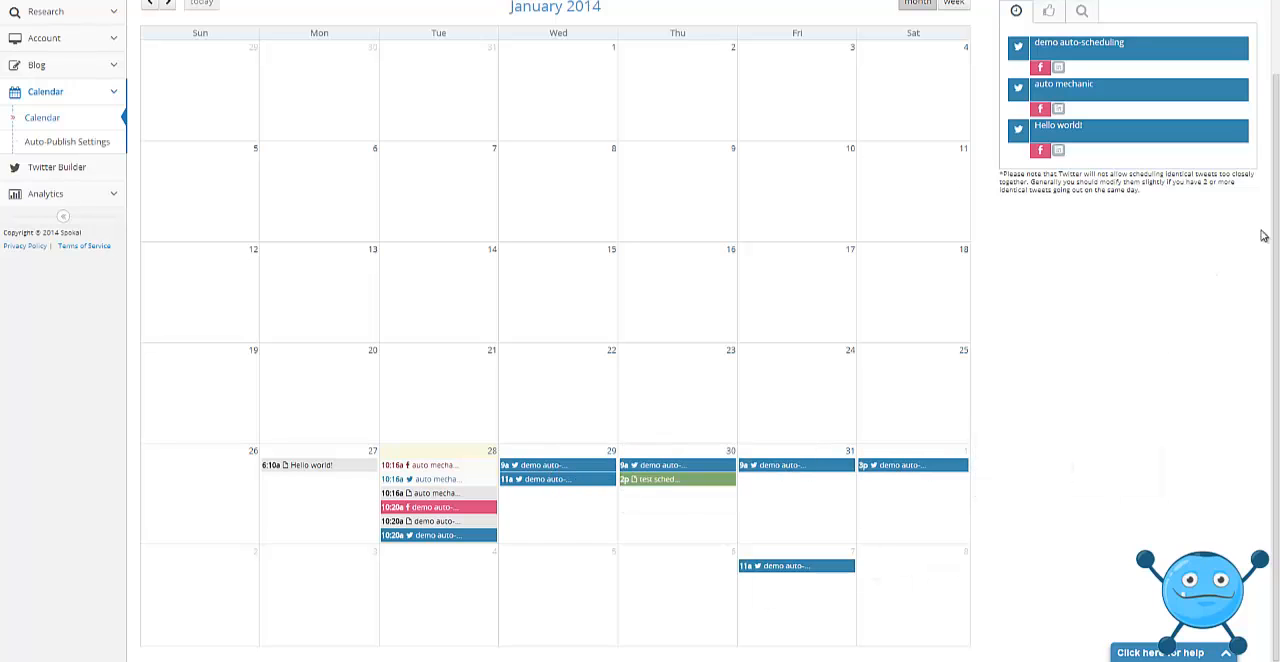
scroll(1263, 236, up, 2)
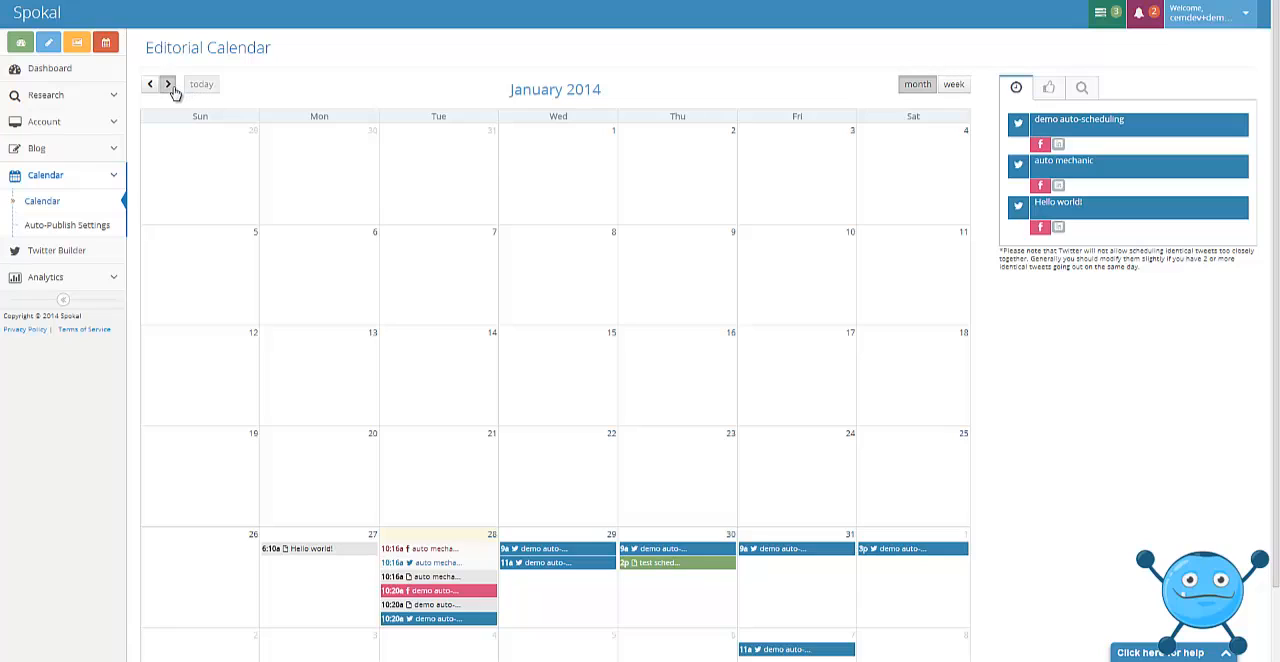
click(168, 85)
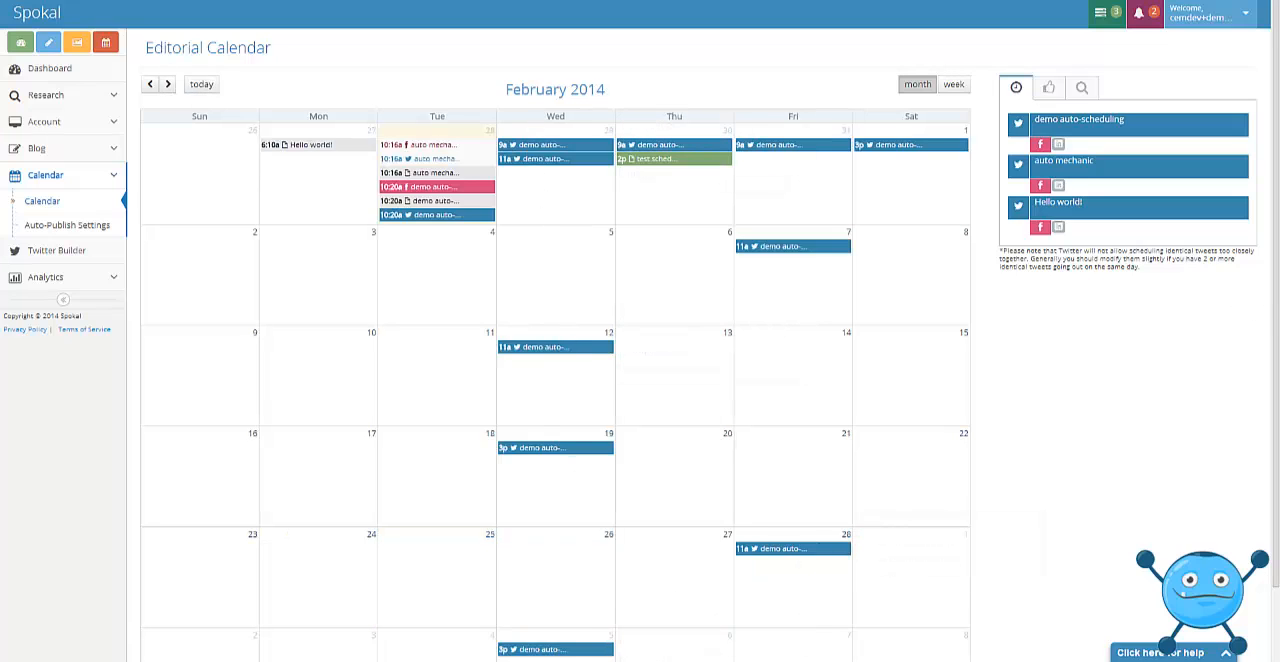
In the February 7 "demo auto-scheduling" tweet, insert "asdf dfads ff" before "scheduling", enable publishing with image, and save it.
click(797, 247)
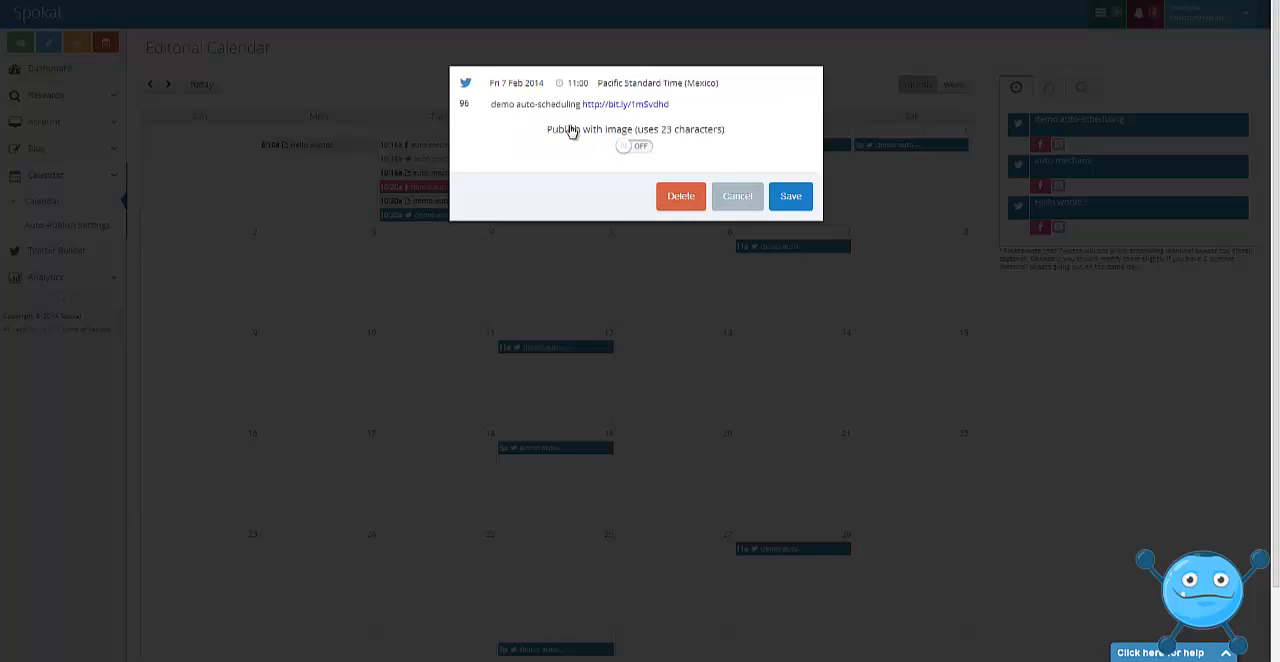
click(537, 104)
text(asdf dfads ff)
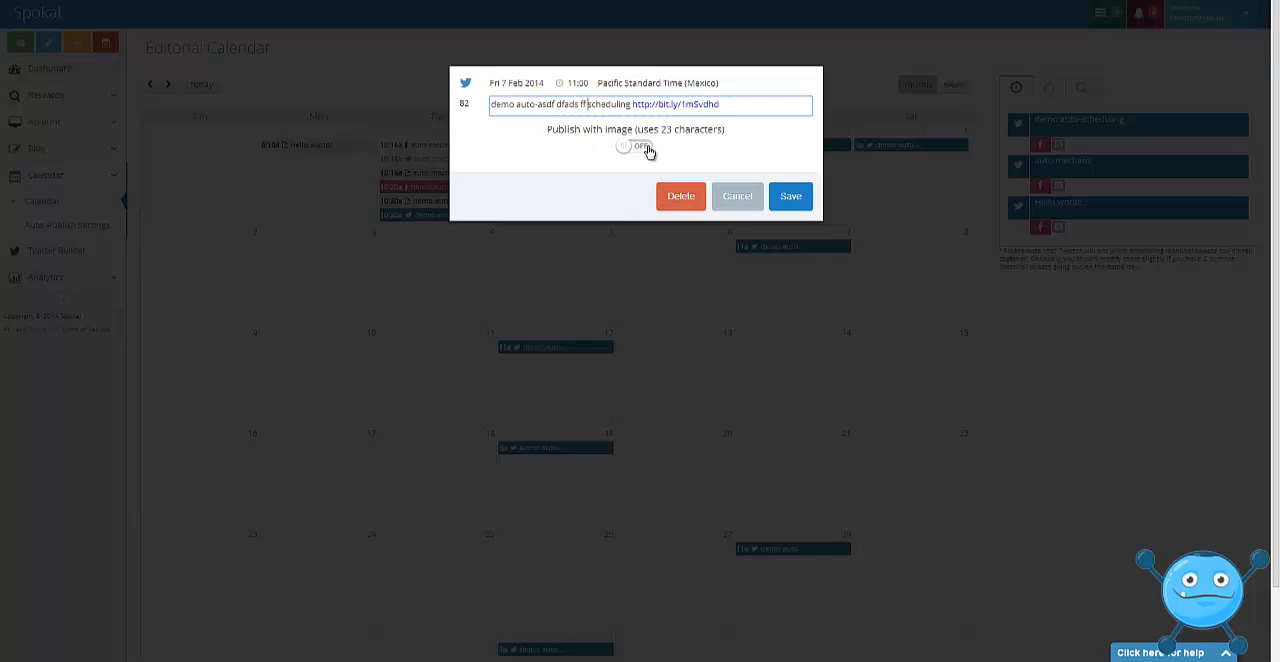
click(646, 148)
click(665, 220)
click(665, 220)
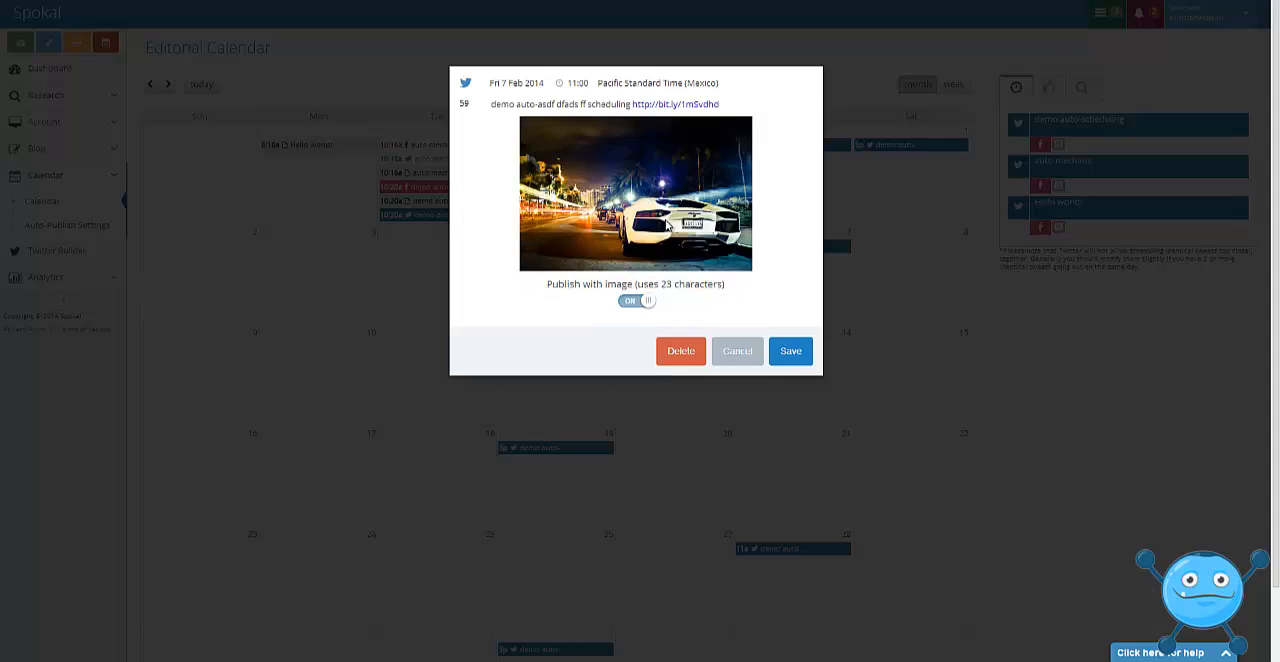
click(665, 222)
click(780, 355)
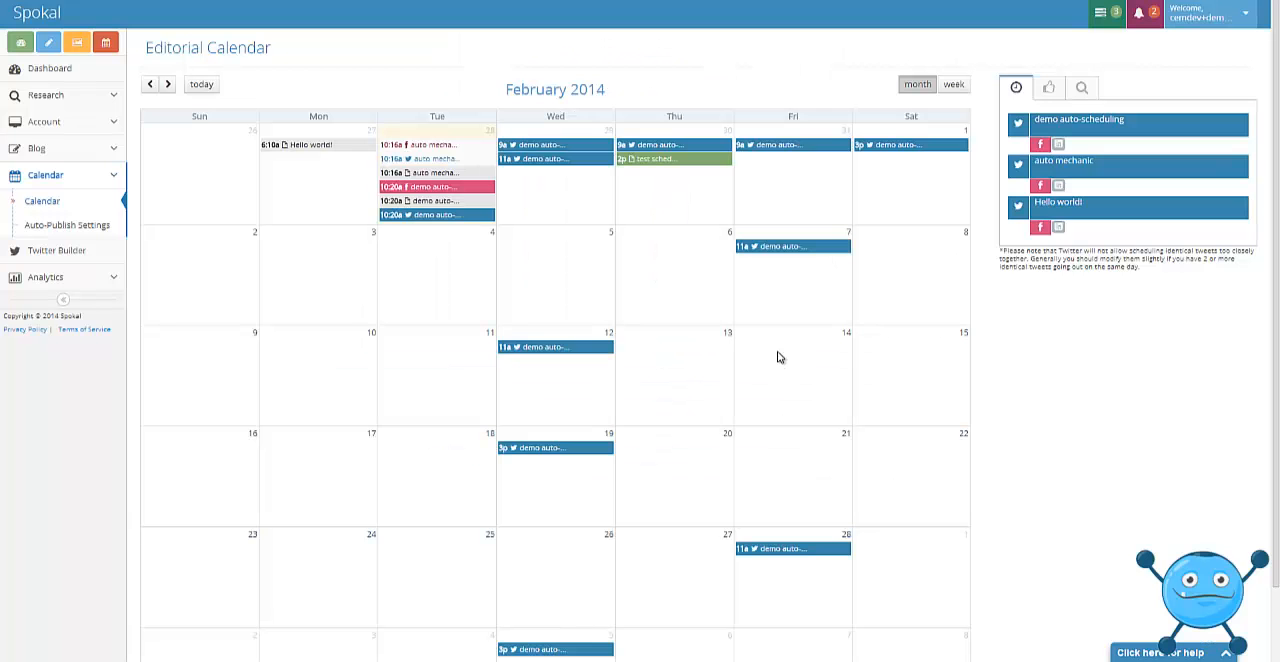
Return the calendar to January 2014 and review the tweet frequencies and time slots in the auto-publish settings.
click(150, 84)
scroll(494, 200, down, 1)
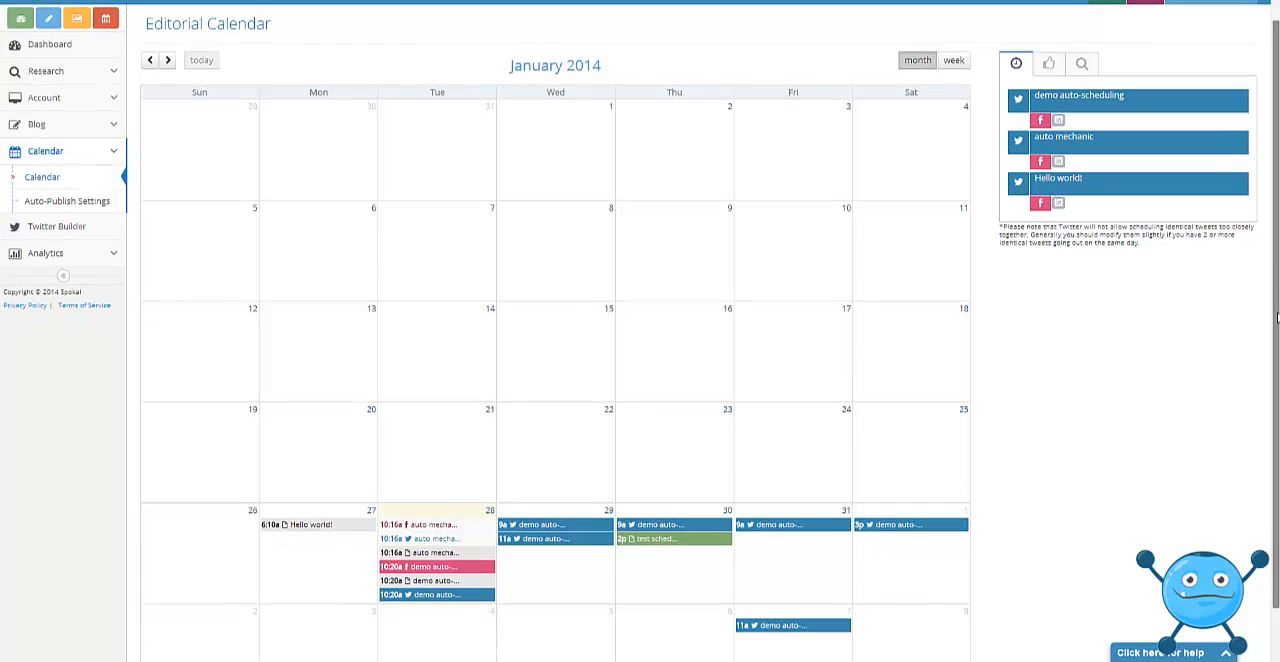
click(62, 190)
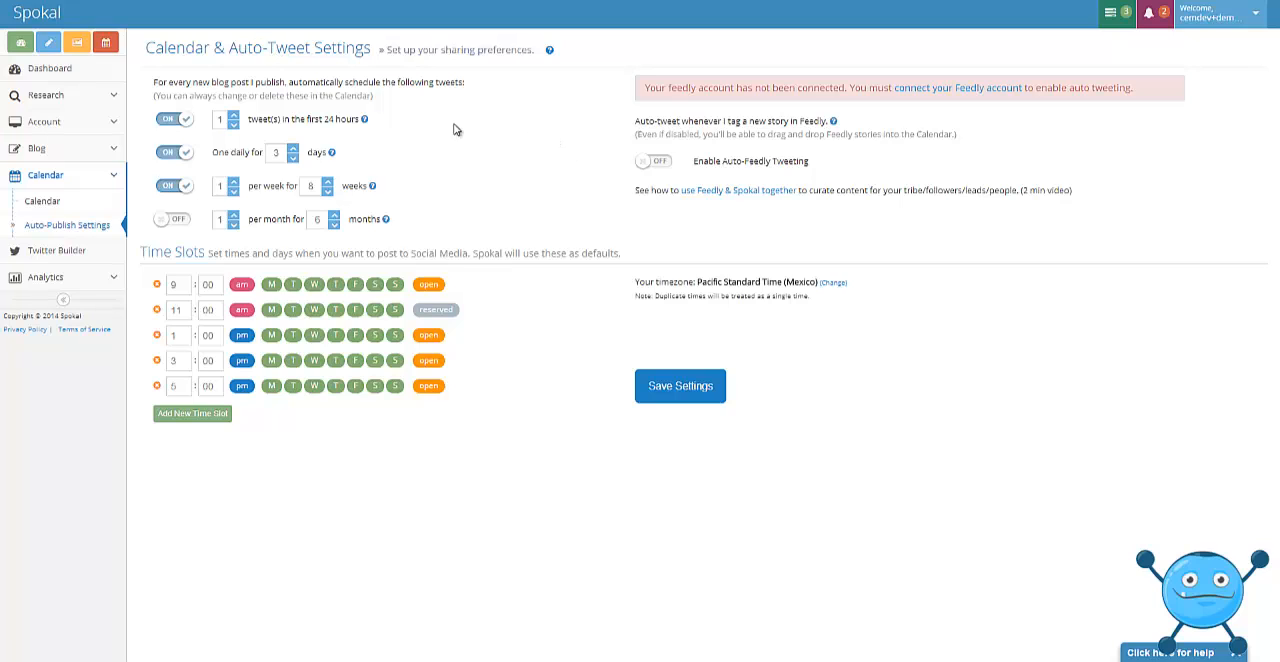
On the editorial calendar, delete the January 31 "demo auto-scheduling" tweet and move the February 1 tweet to February 6.
click(43, 207)
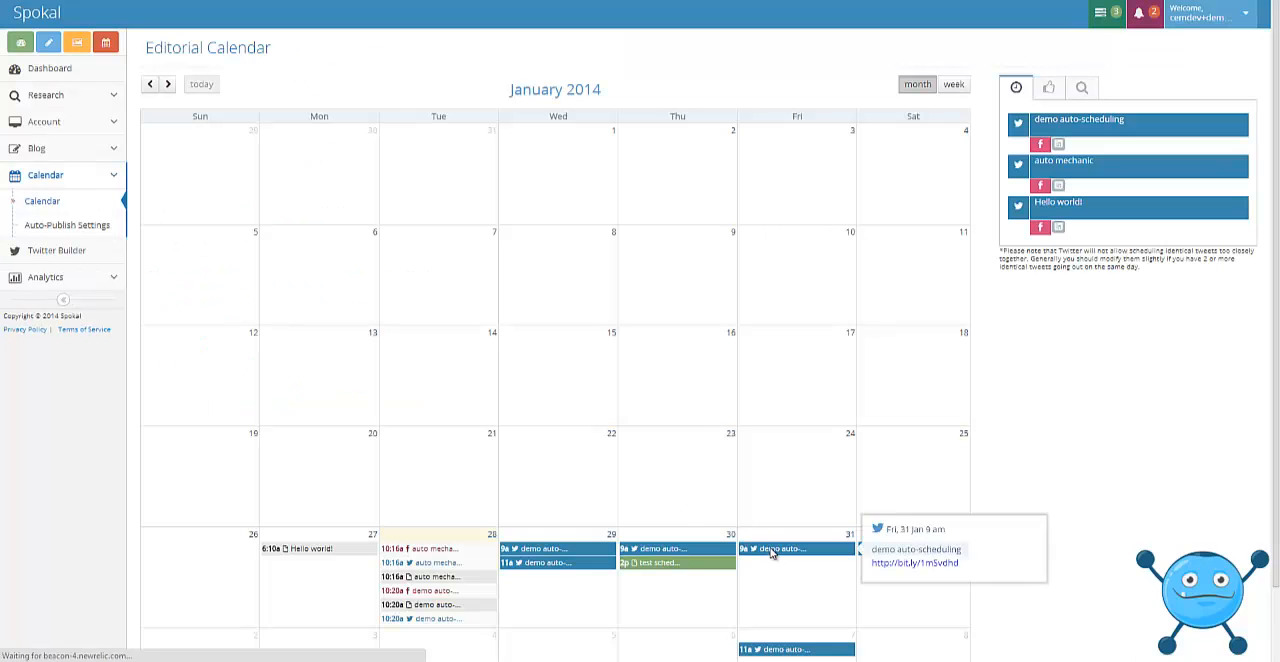
click(770, 553)
click(686, 210)
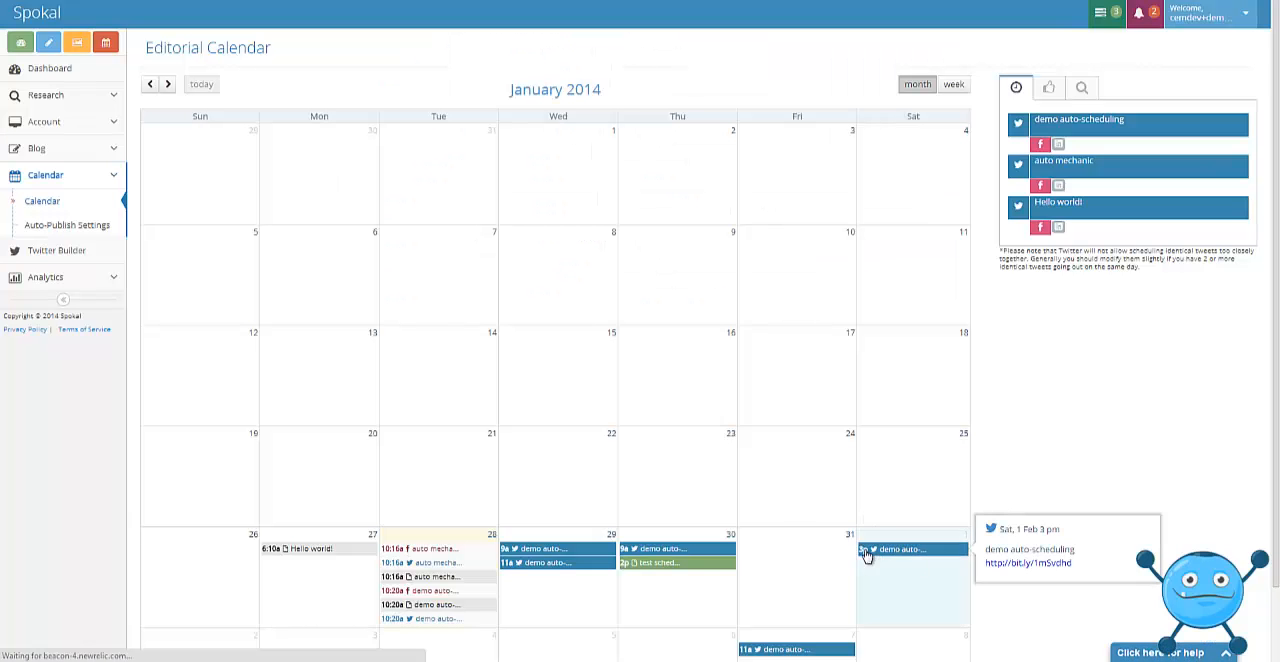
drag(870, 551, 677, 642)
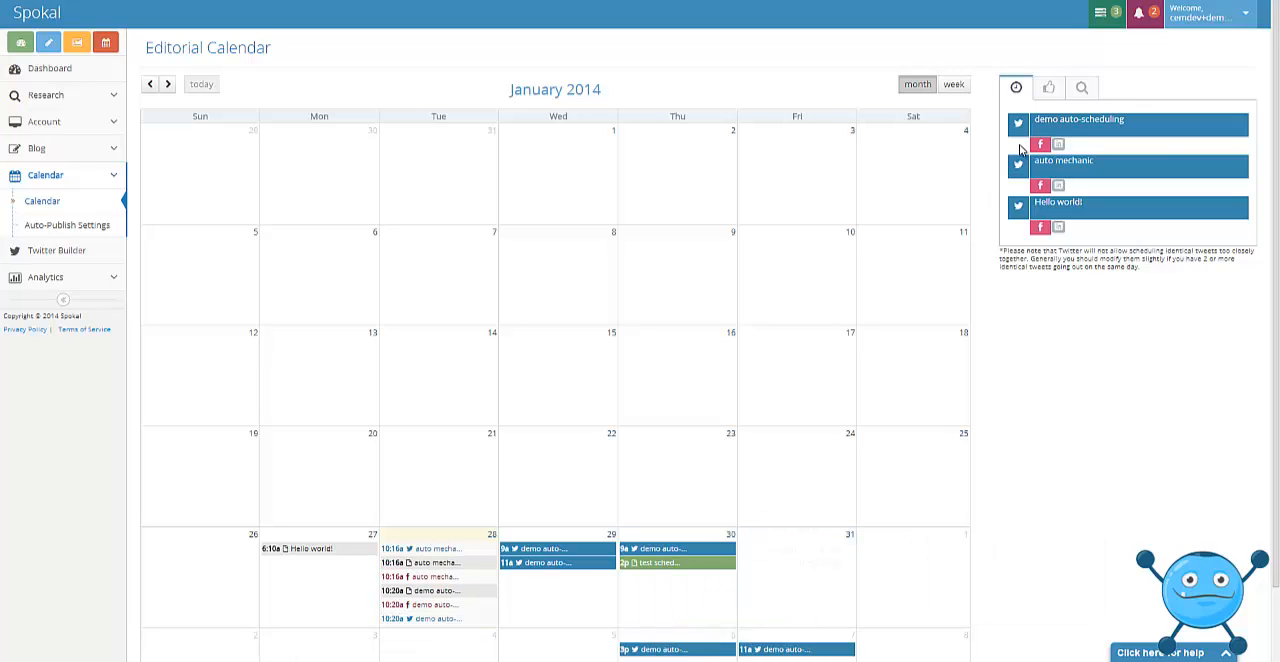
Schedule an "auto mechanic" tweet on January 31, add "services - check us out" before its link and "#mechanic" after it, and save.
drag(1018, 165, 814, 566)
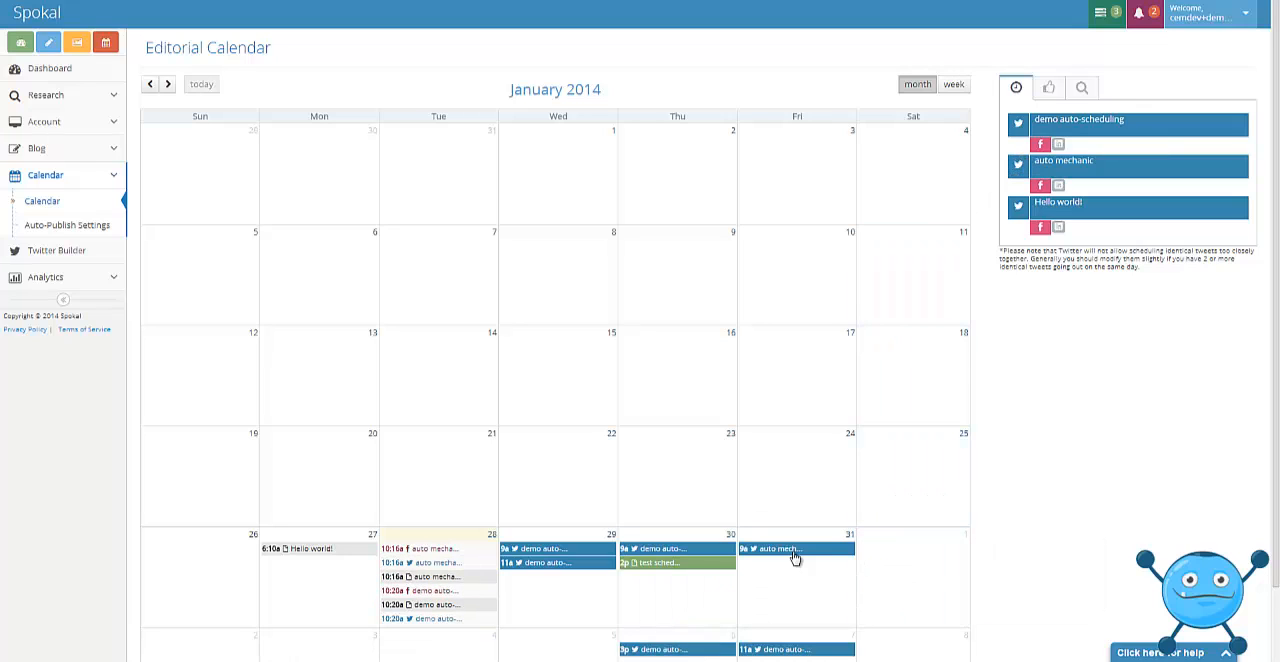
mouse_move(795, 558)
click(820, 552)
click(565, 103)
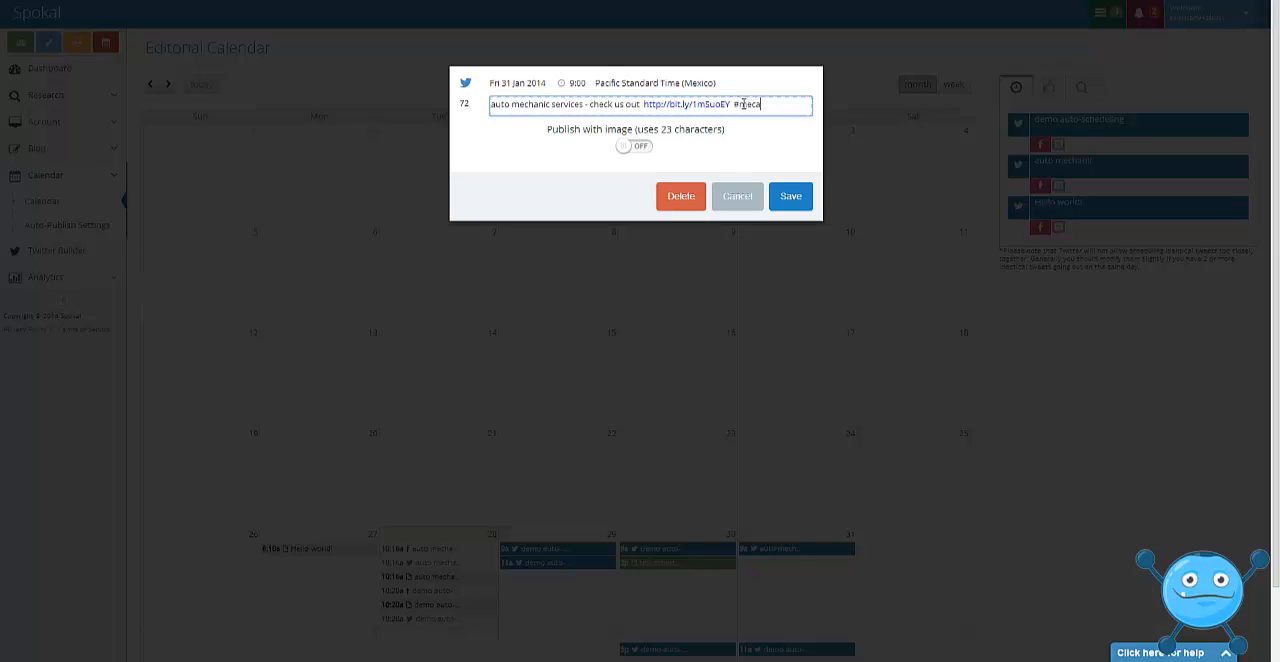
click(790, 196)
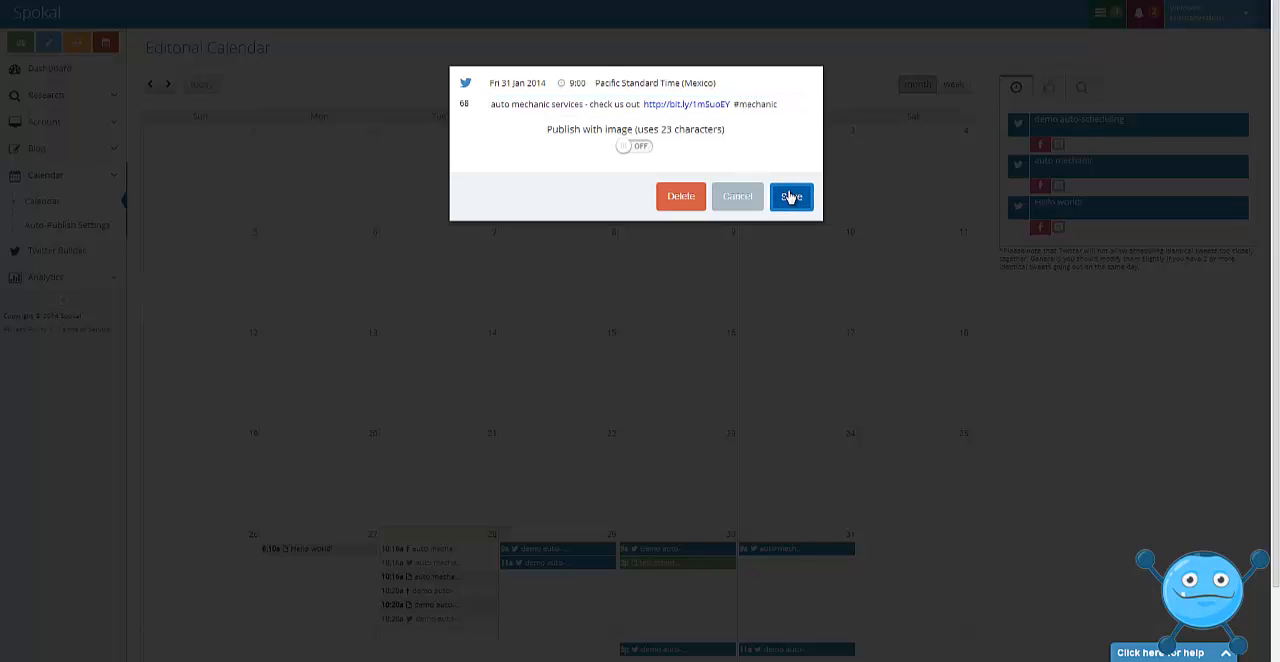
click(791, 199)
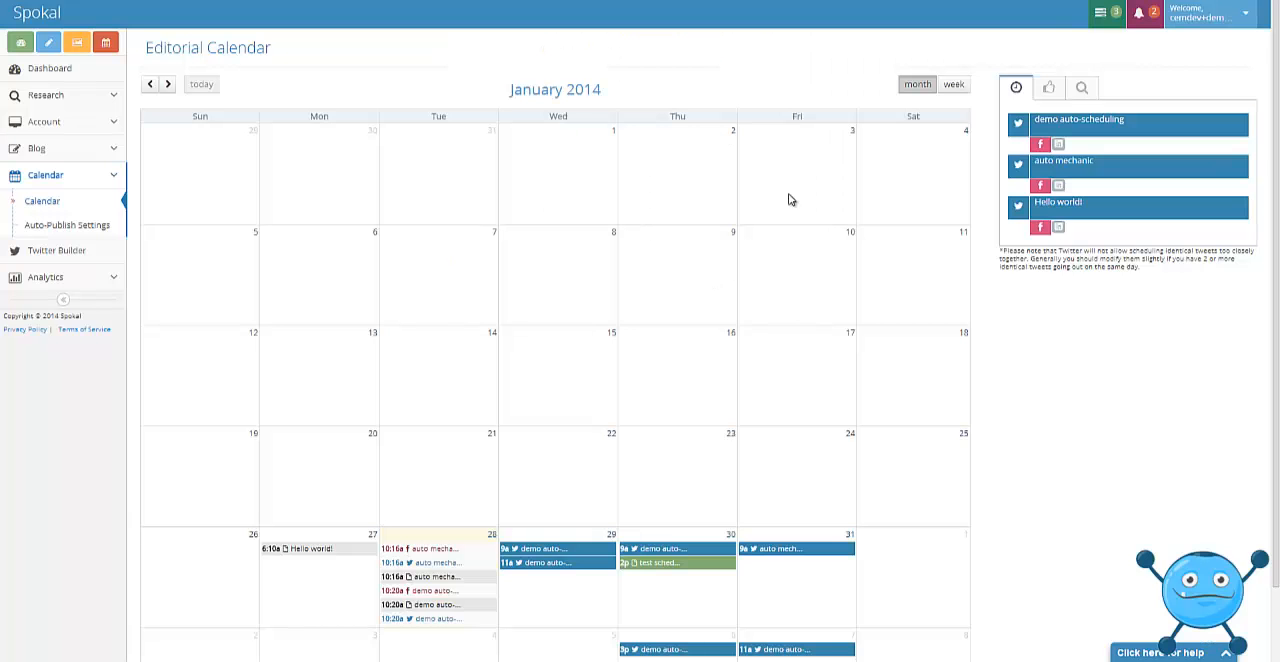